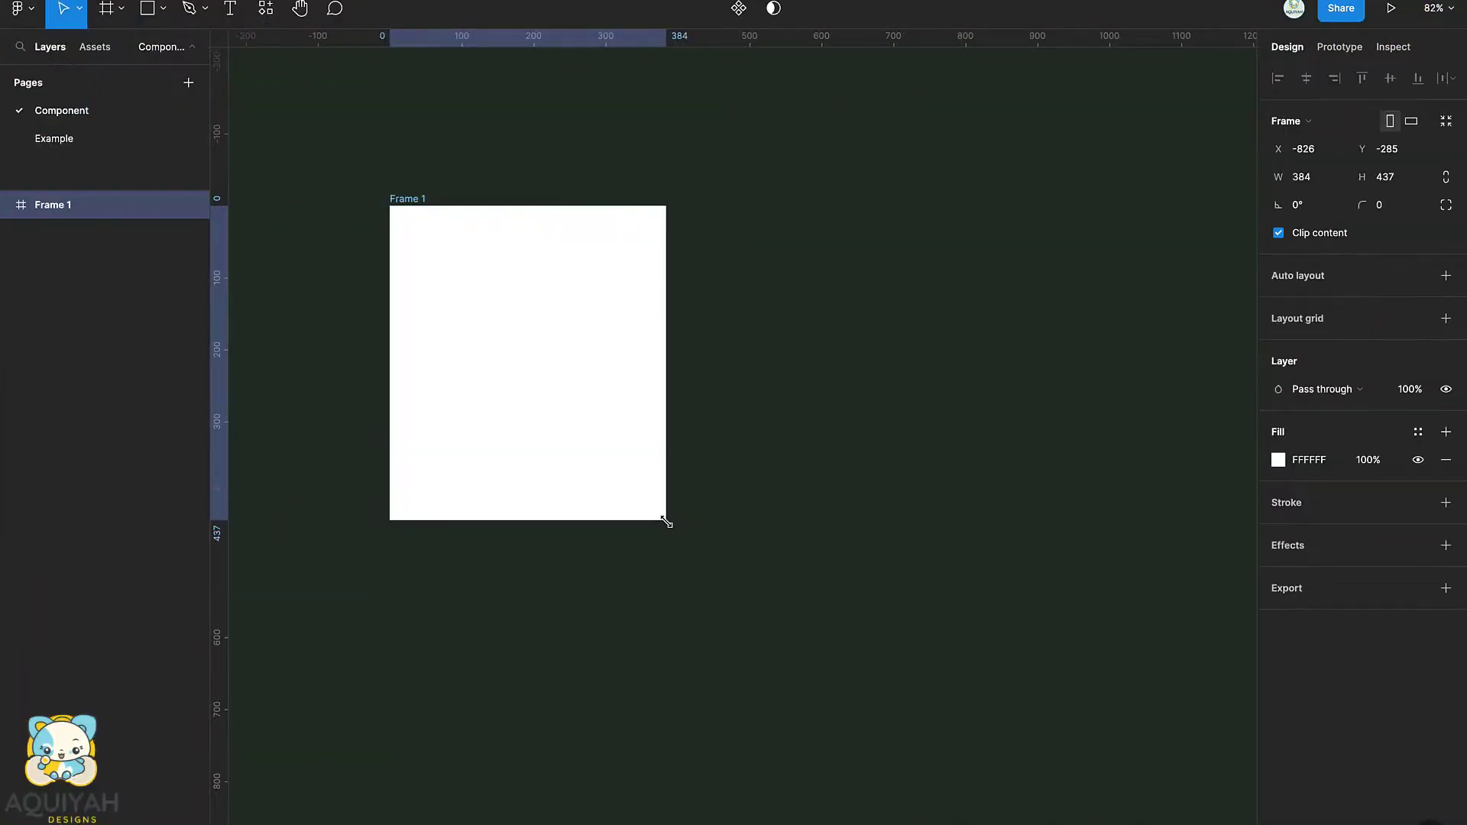
Resize Frame 1 to 383×400 with radius 50 and a 4 px inside 2FD794 stroke.
left_click(1276, 207)
type("3")
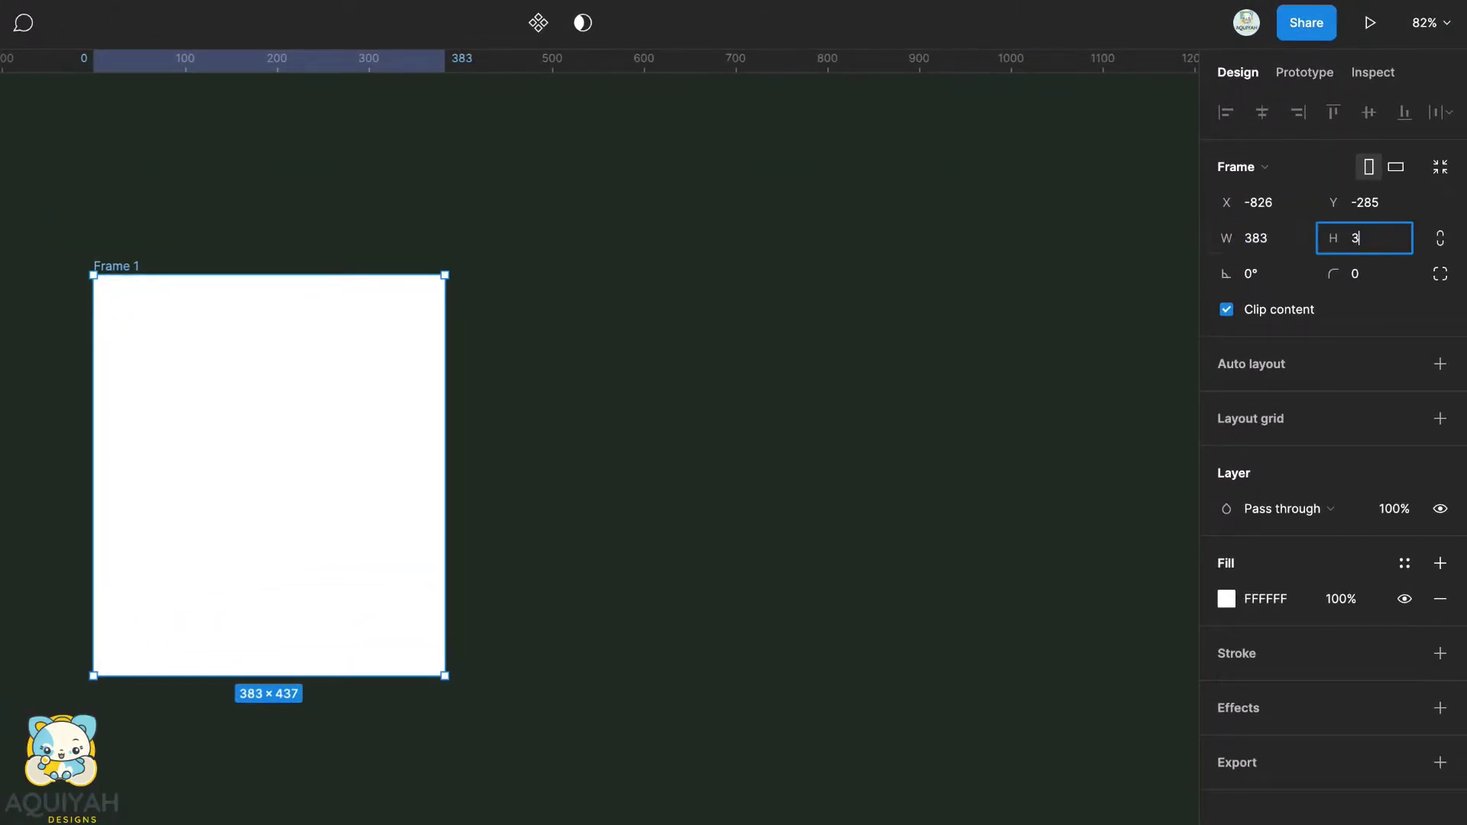
key("Return")
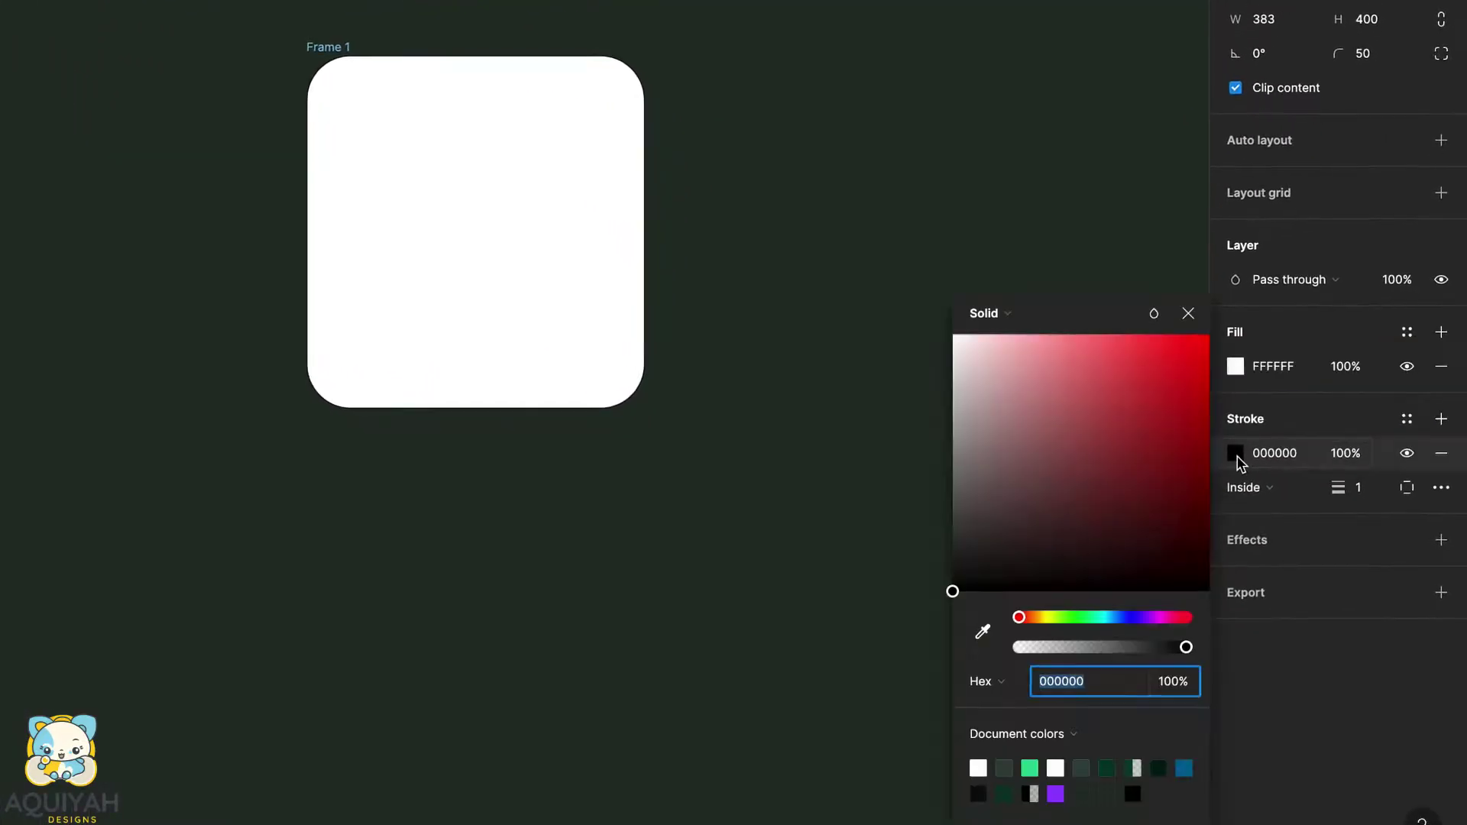
left_click(1030, 766)
left_click(1363, 486)
type("4")
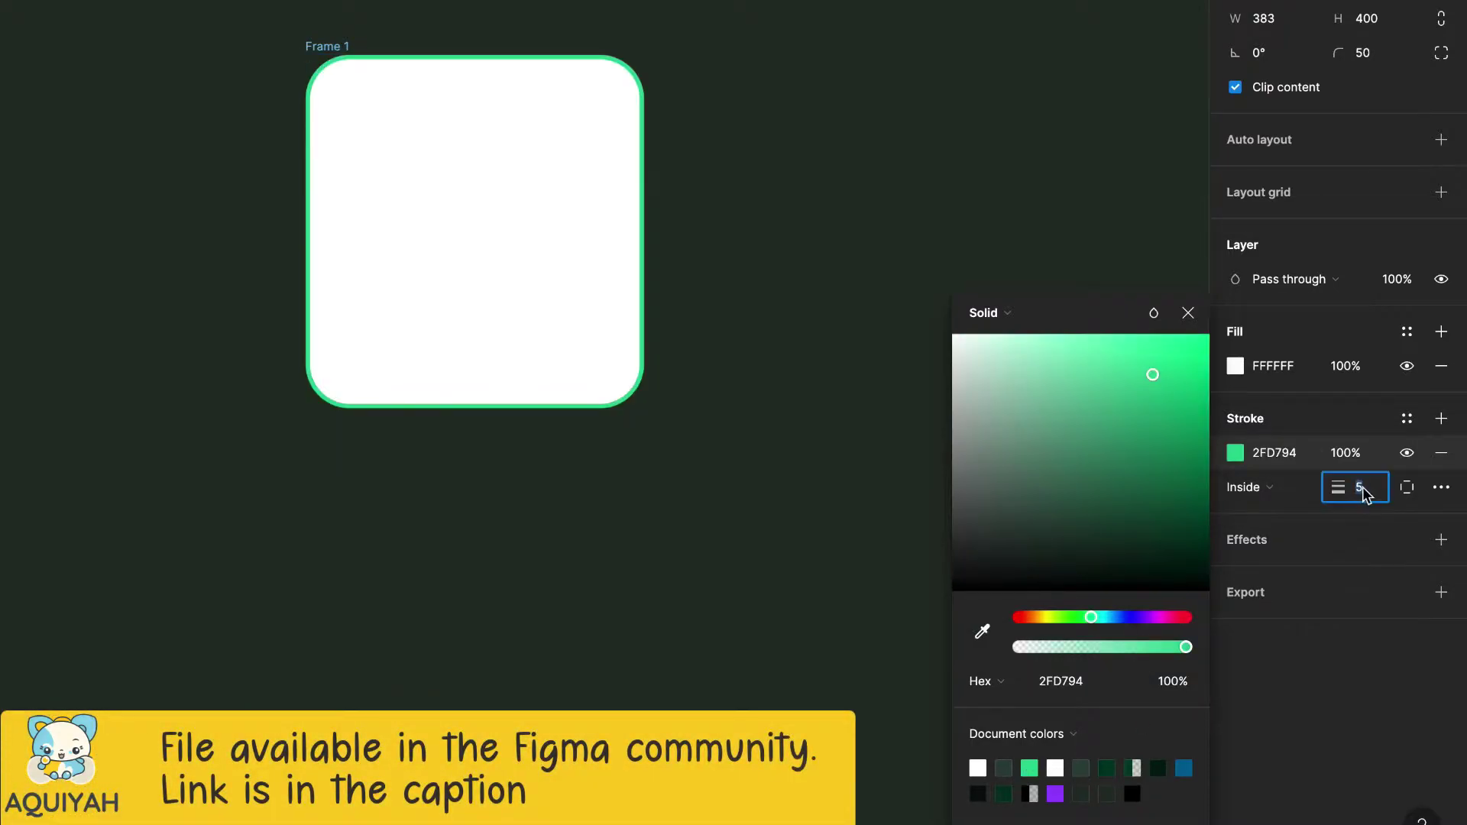
key("Return")
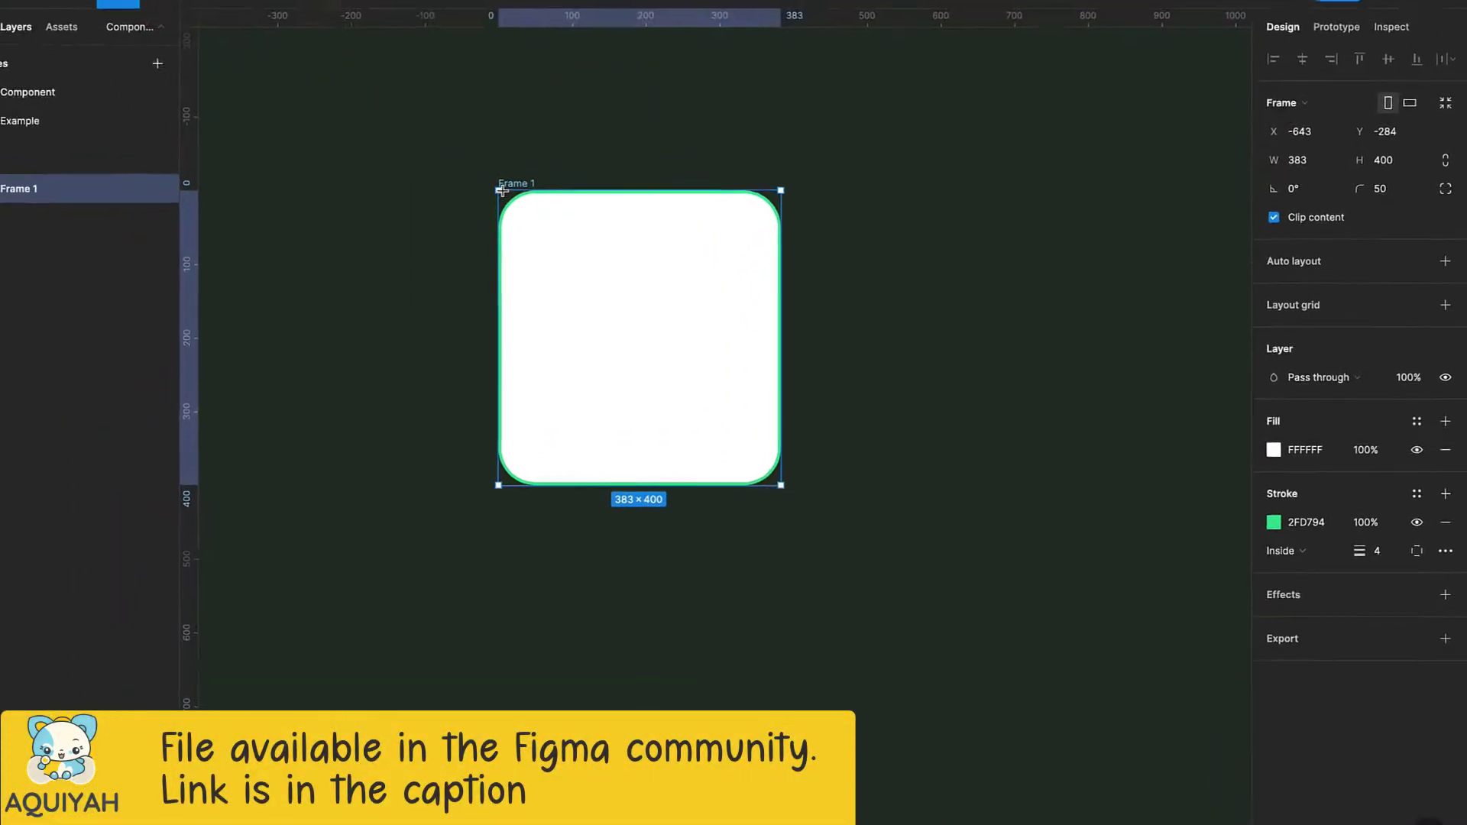
Draw a rectangle filling Frame 1 and rename it Image.
key("r")
left_click_drag(522, 207, 796, 493)
double_click(83, 233)
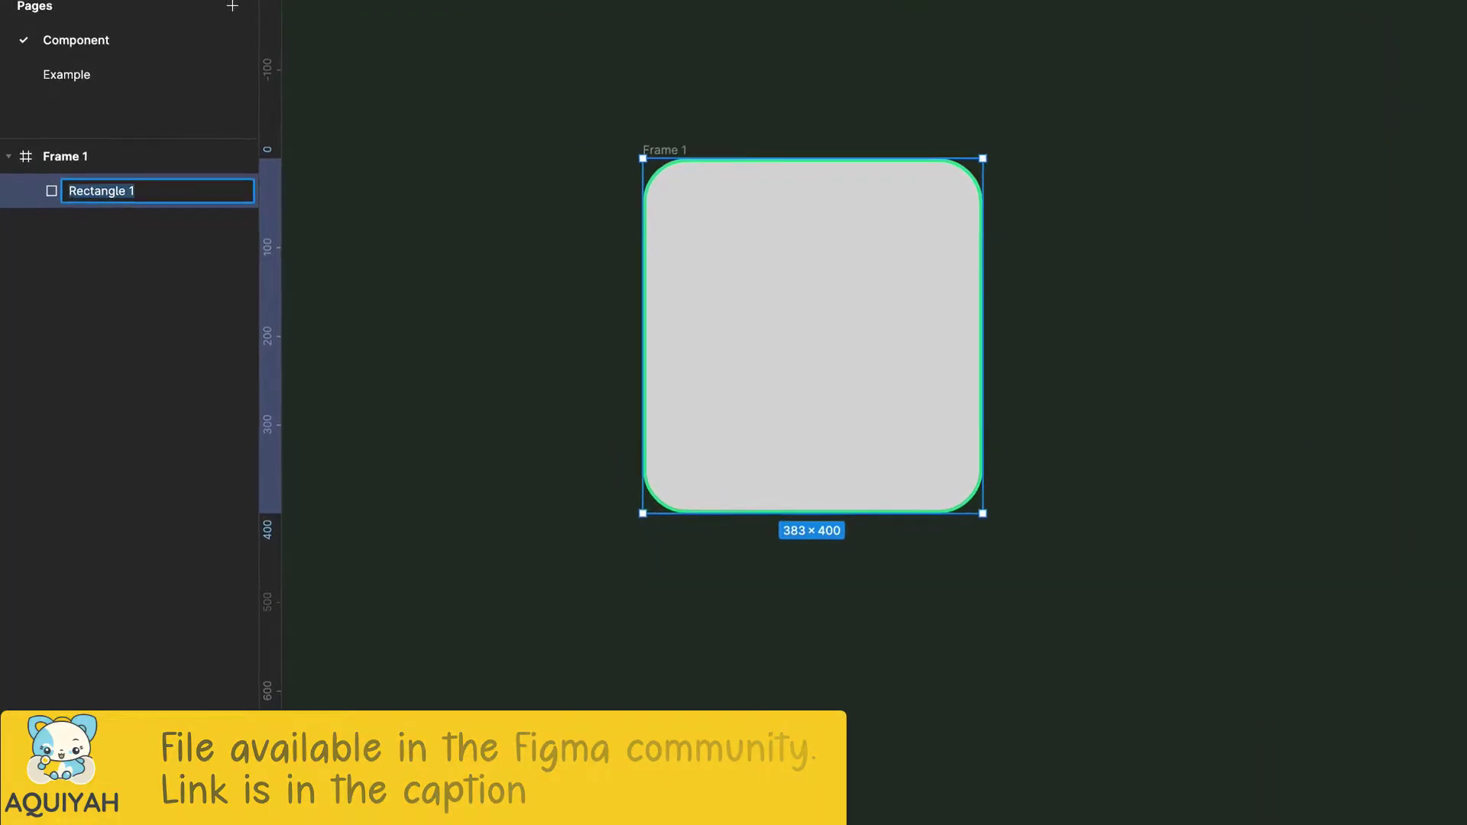
key("BackSpace")
type("e")
key("Return")
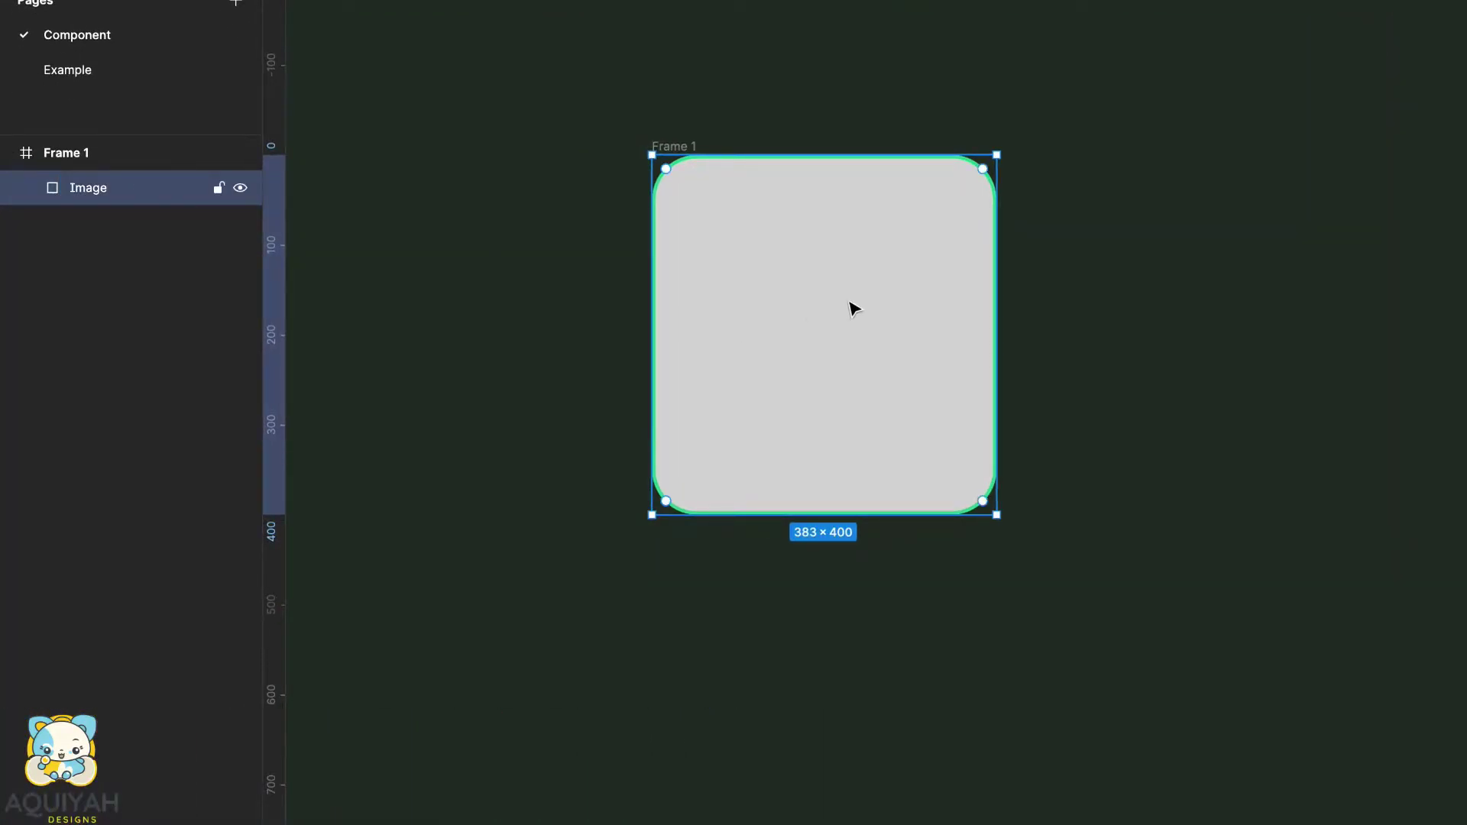
Fill Image with an Unsplash afro portrait and extend the frame height to 416.
right_click(852, 307)
mouse_move(768, 619)
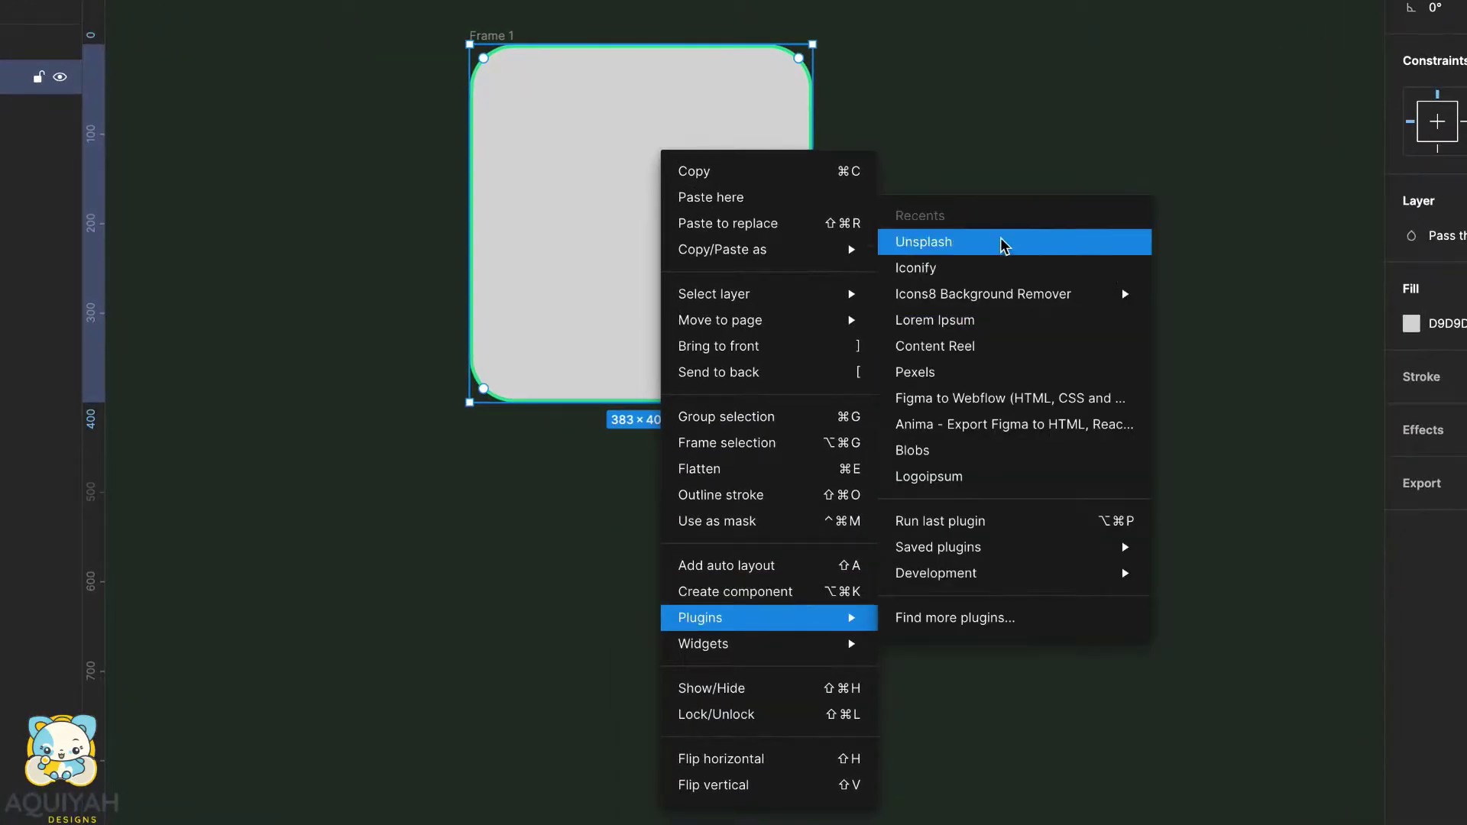
left_click(1003, 245)
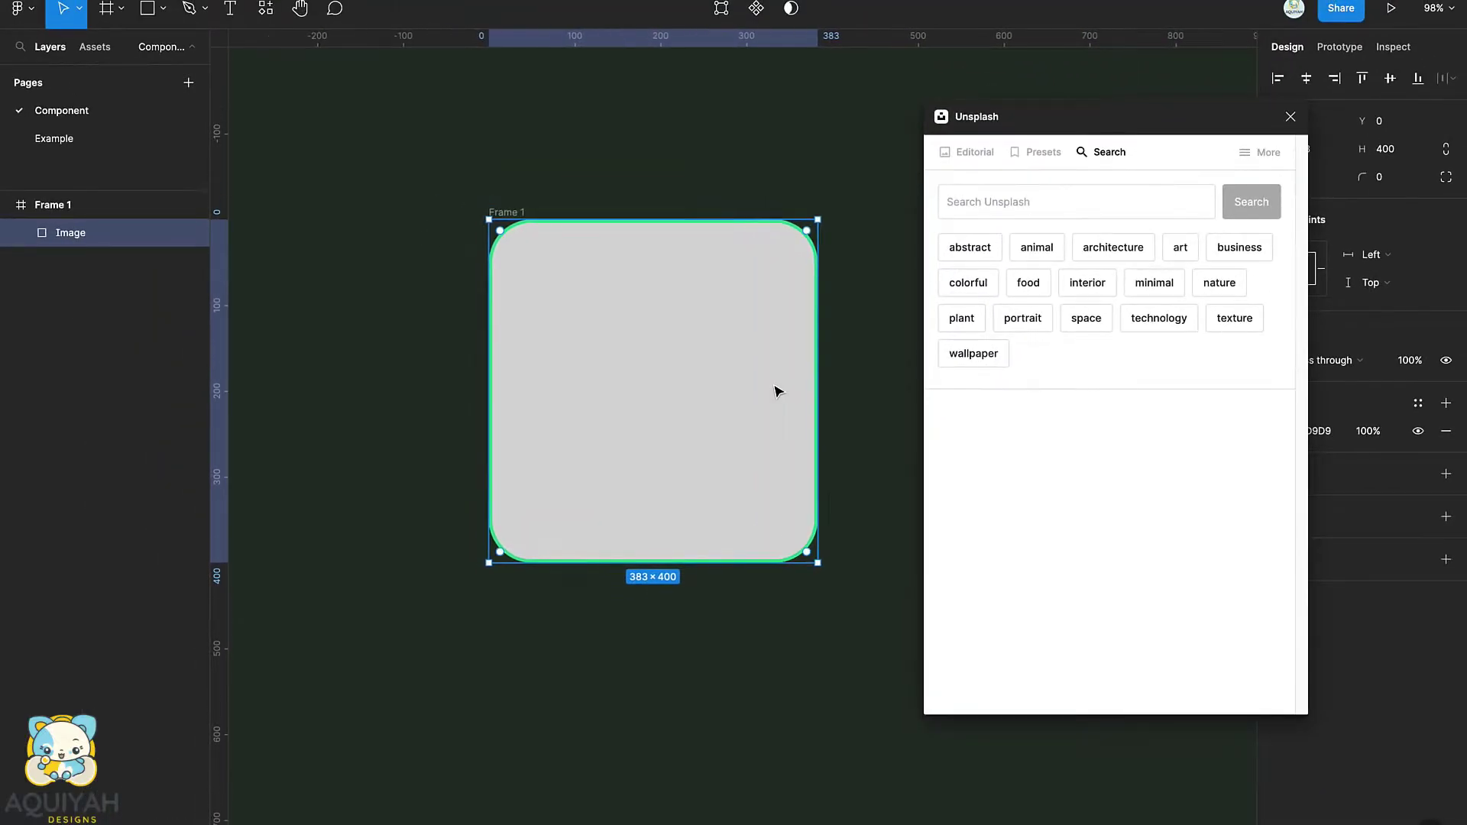
left_click(1031, 320)
scroll(1055, 516, "down", 5)
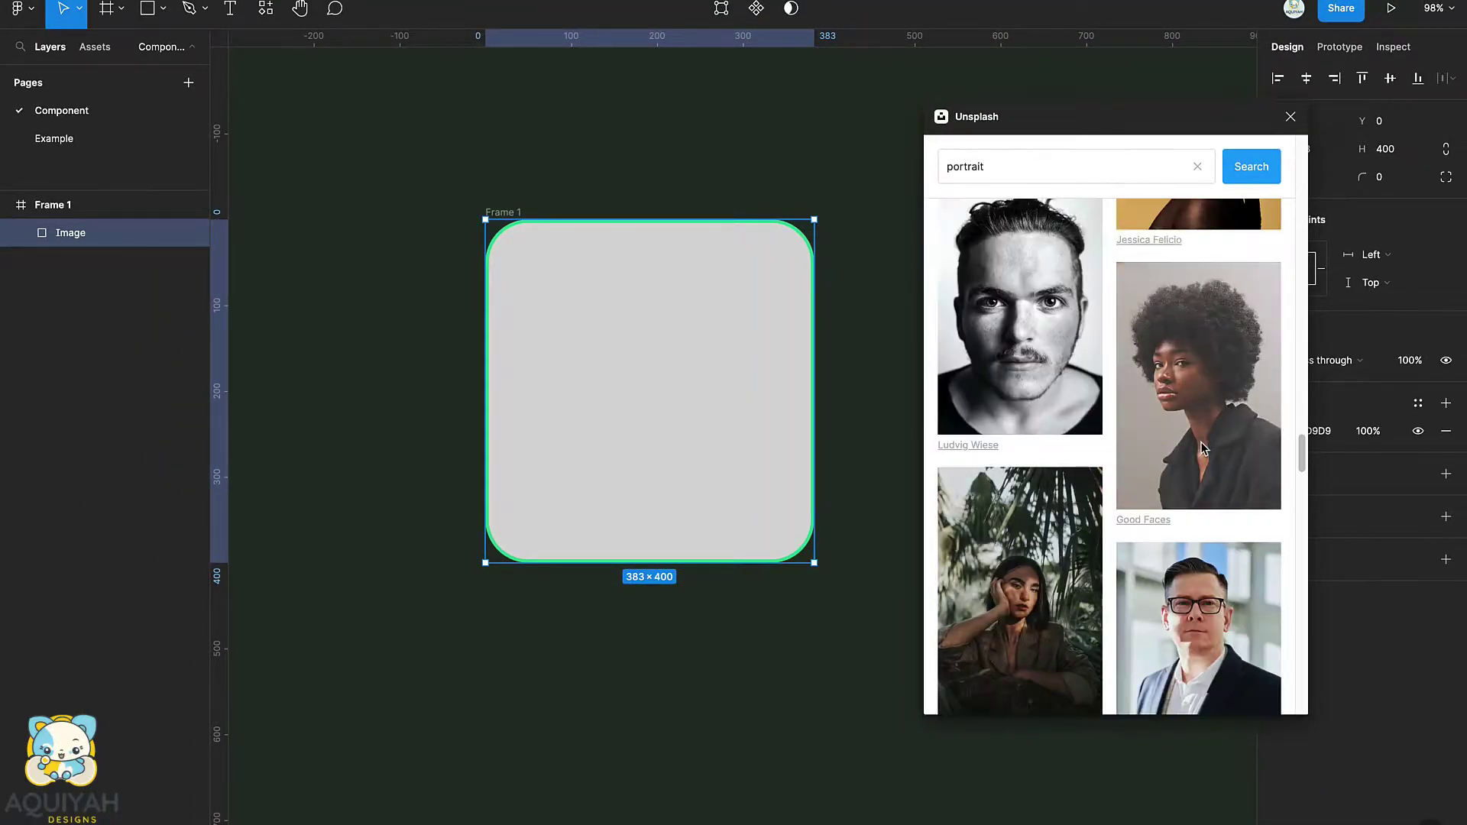
left_click(1198, 385)
left_click(1289, 115)
left_click_drag(628, 583, 628, 597)
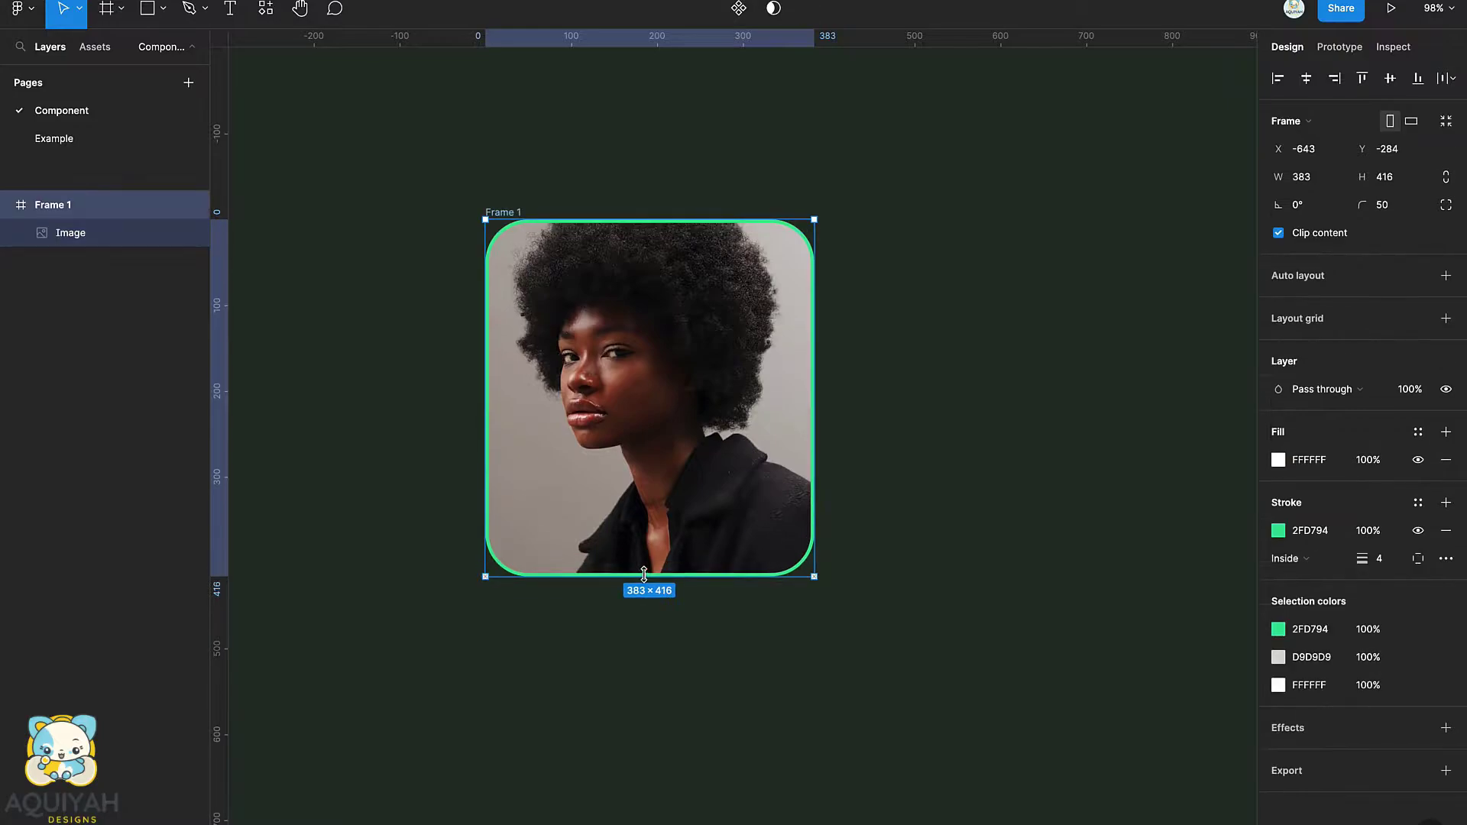
Draw a 383×70 bar across the card's bottom filled dark green 023923.
left_click(719, 484)
key("Escape")
key("r")
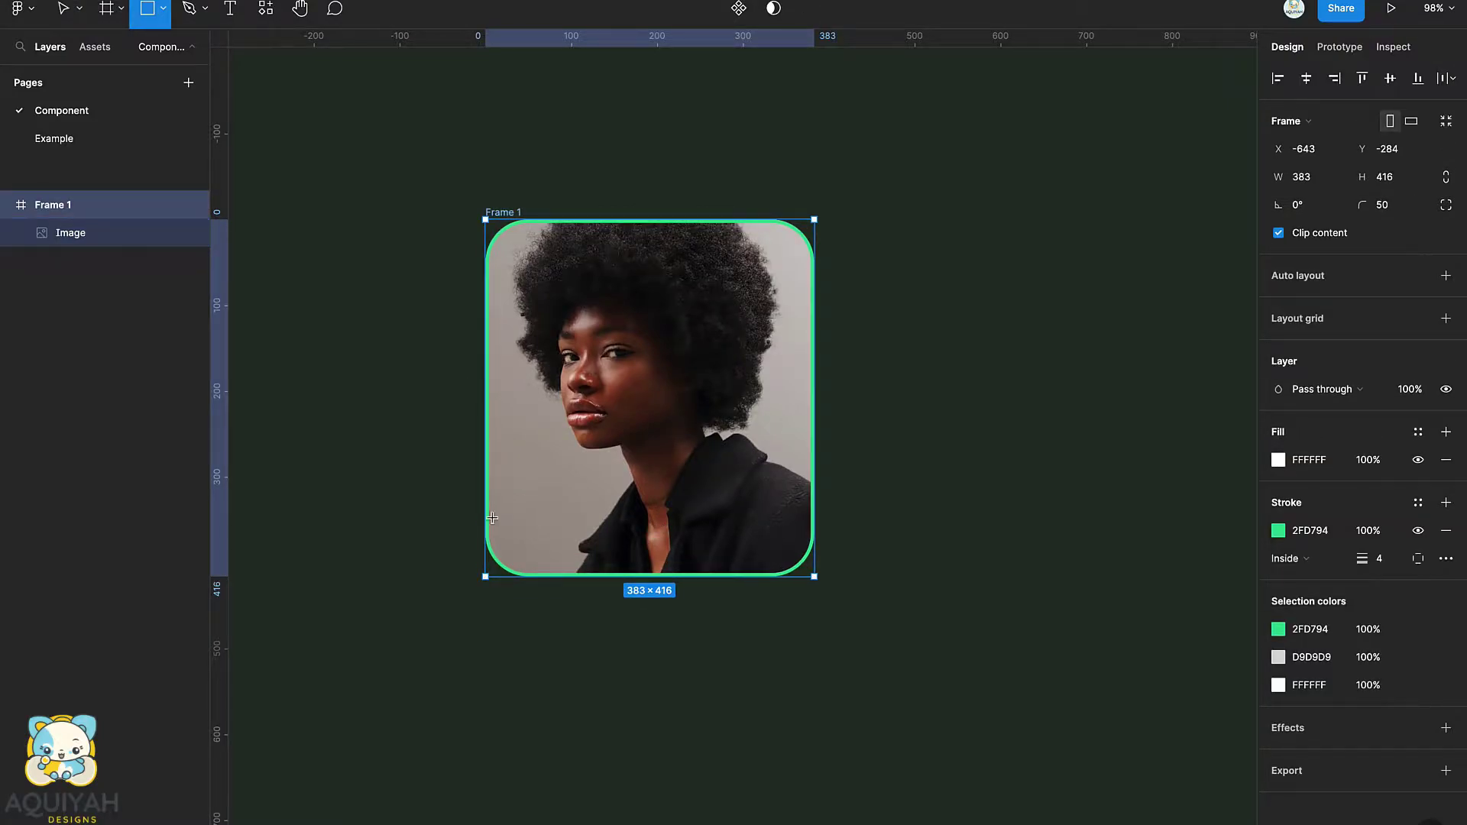
left_click_drag(492, 518, 814, 575)
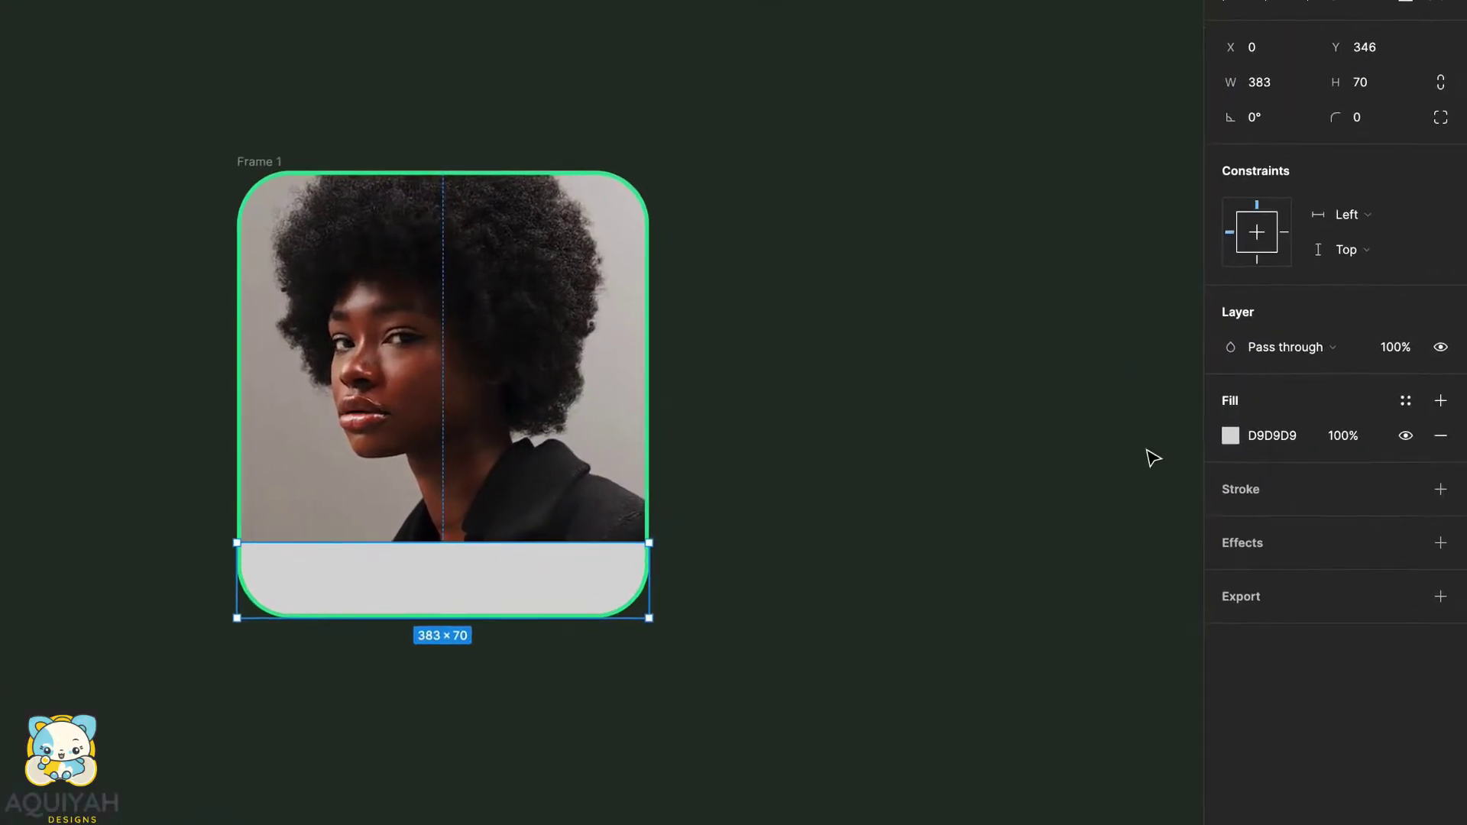
left_click(1230, 436)
type("023923")
key("Return")
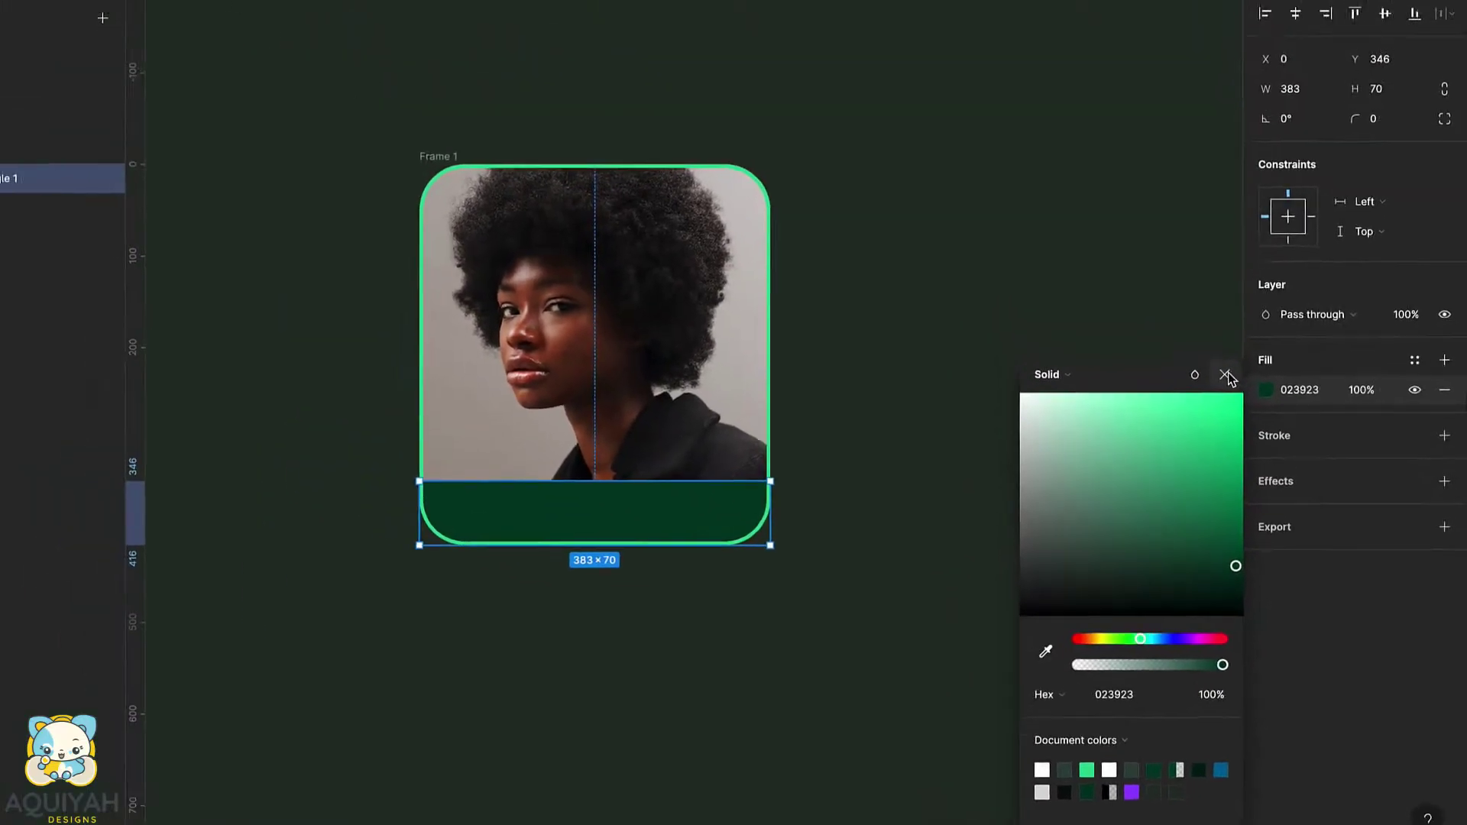
left_click(1226, 376)
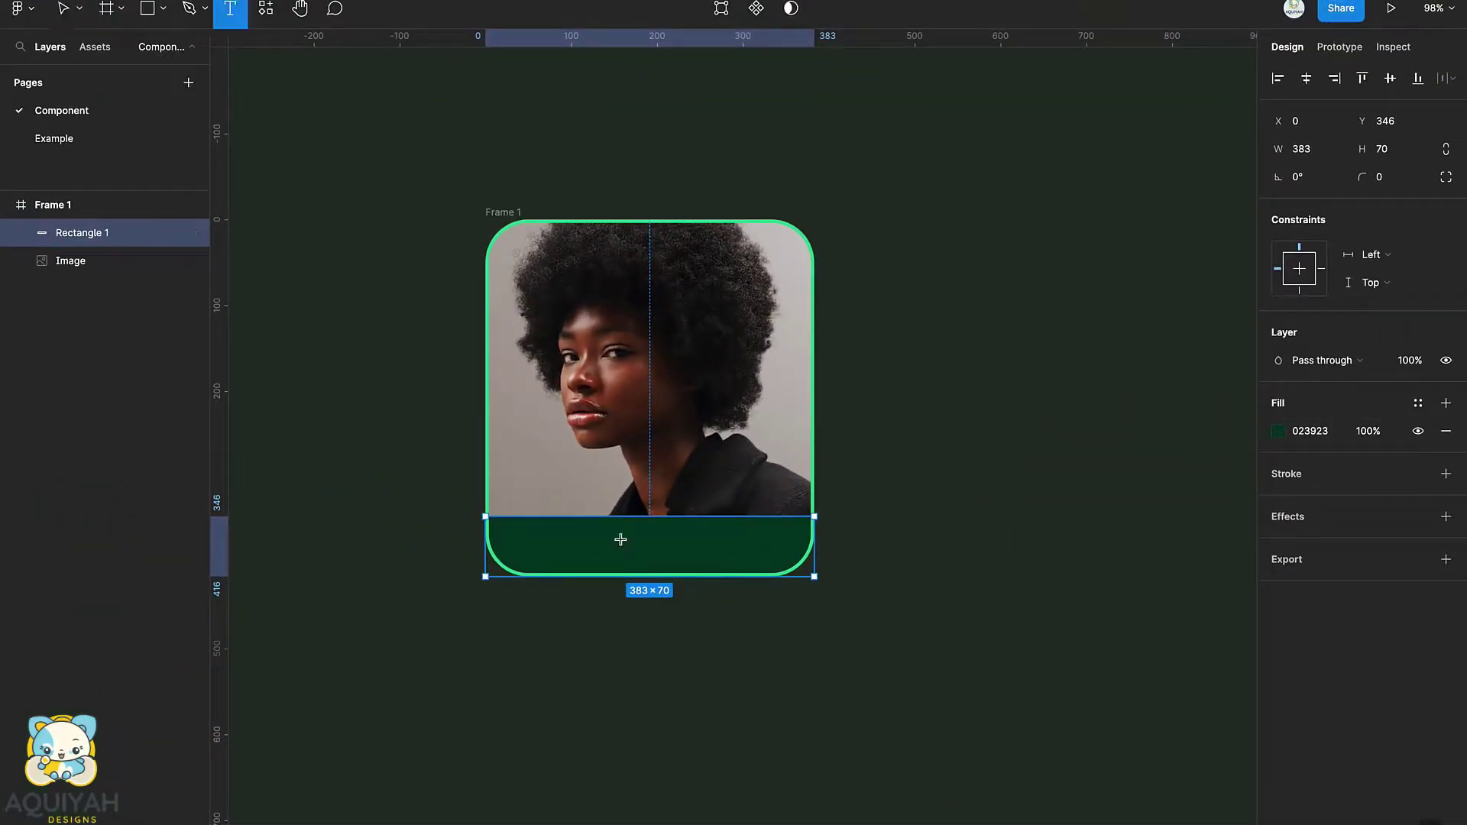
left_click(611, 542)
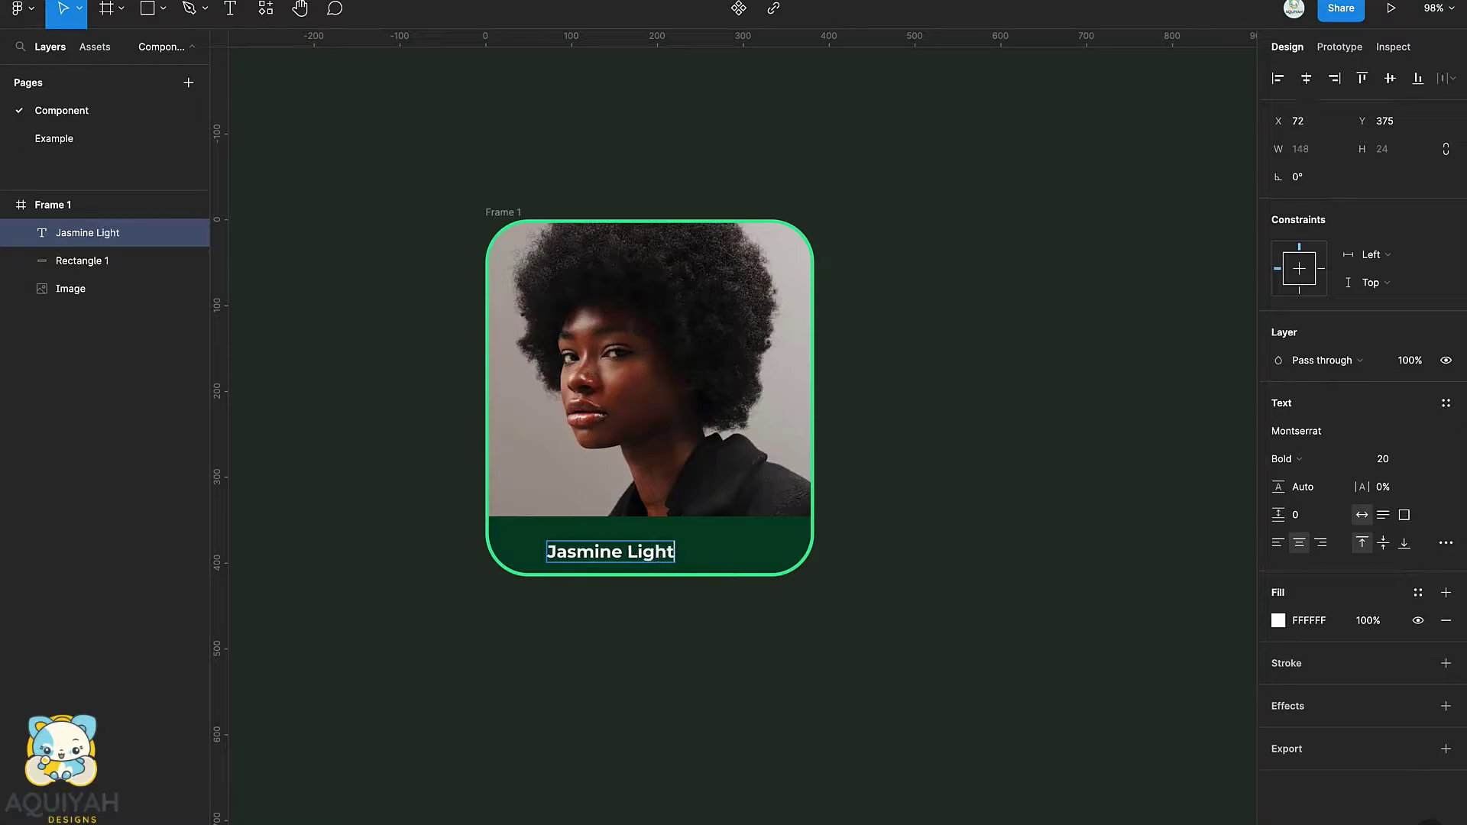
key("Escape")
left_click(1305, 78)
left_click(681, 537, "shift")
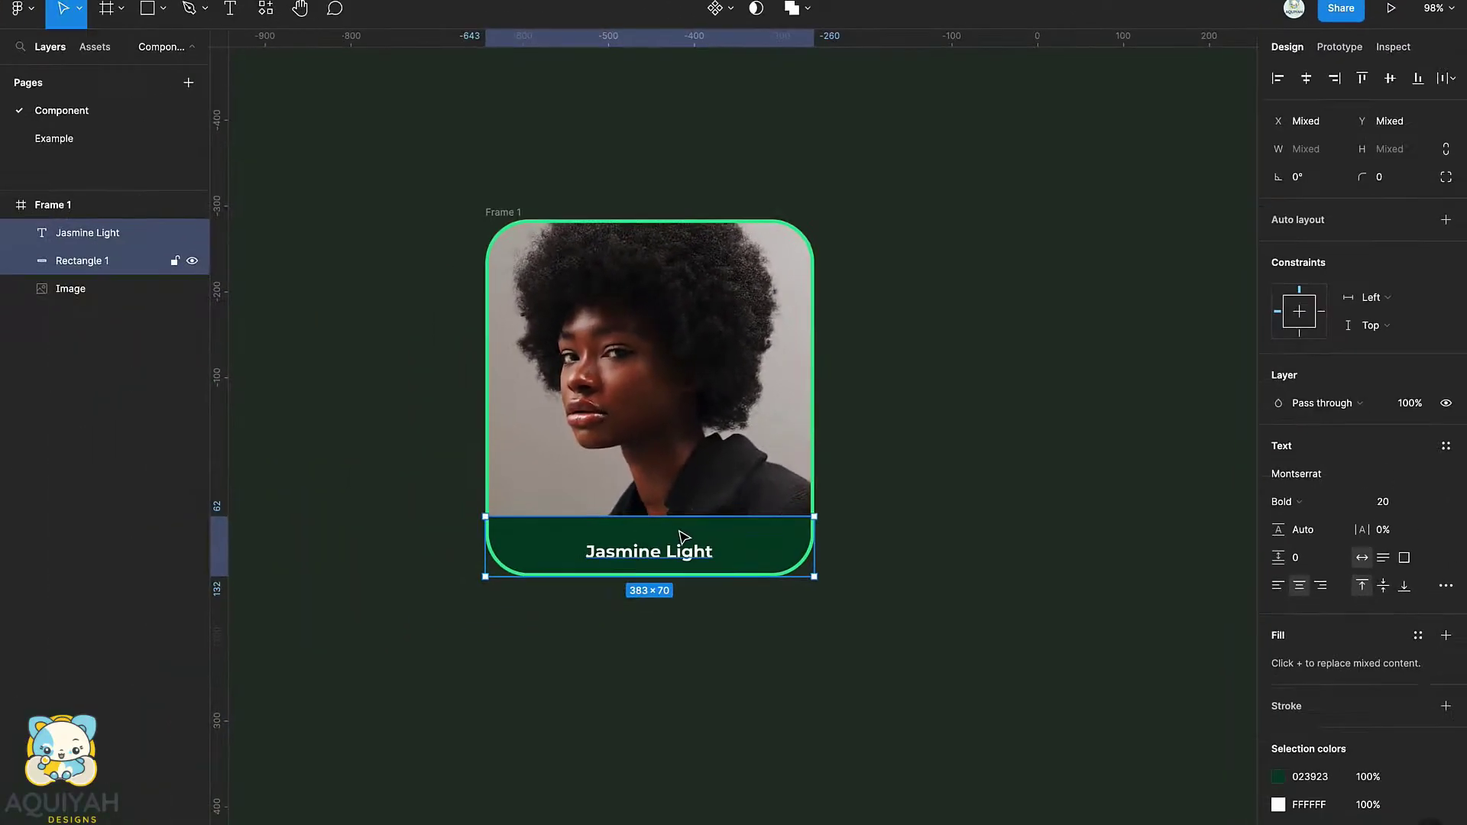
key("ctrl+g")
double_click(113, 180)
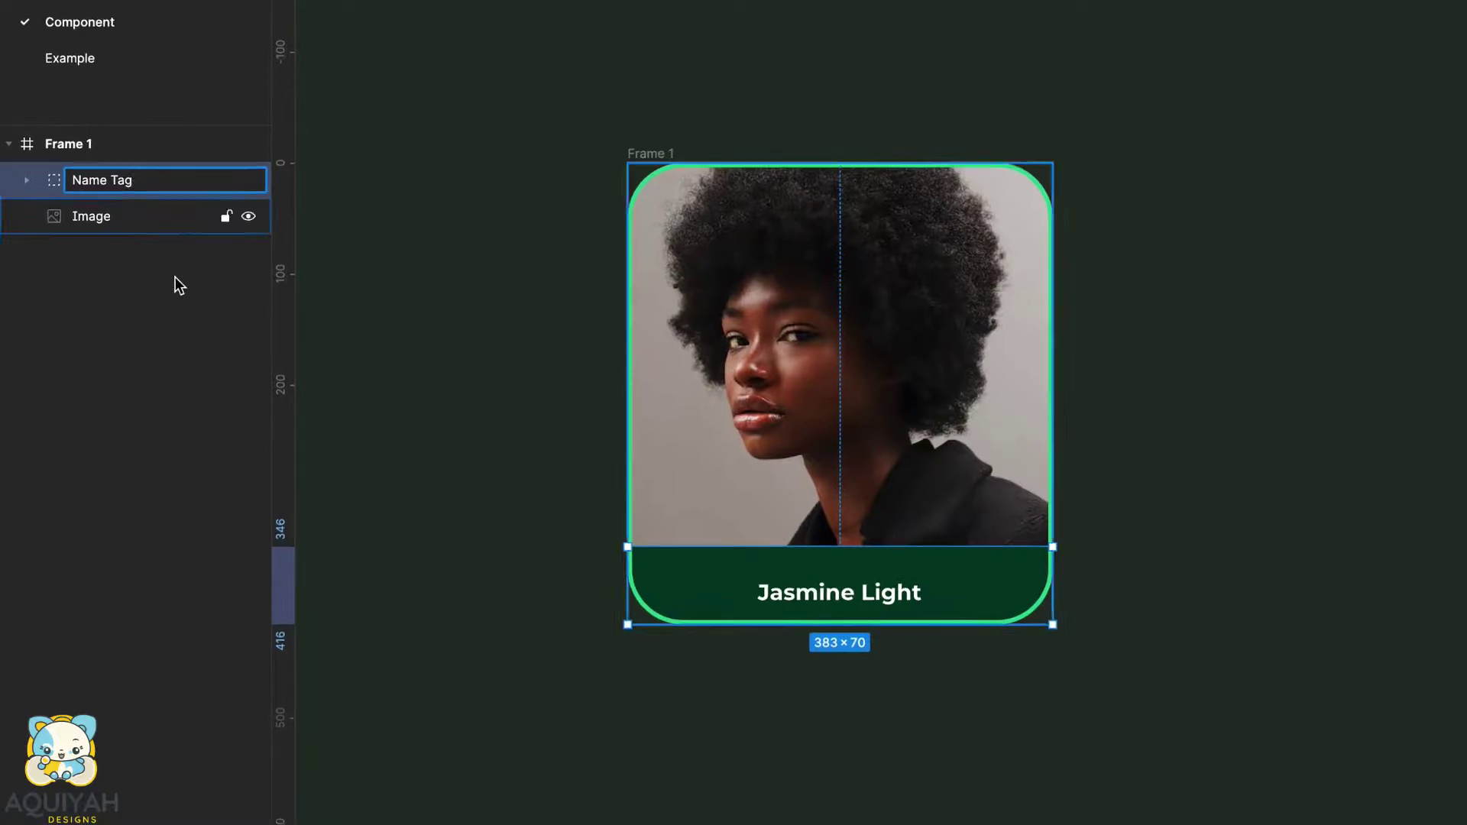
Confirm the Name Tag name, make the green bar taller and raise the name text.
key("Return")
double_click(747, 563)
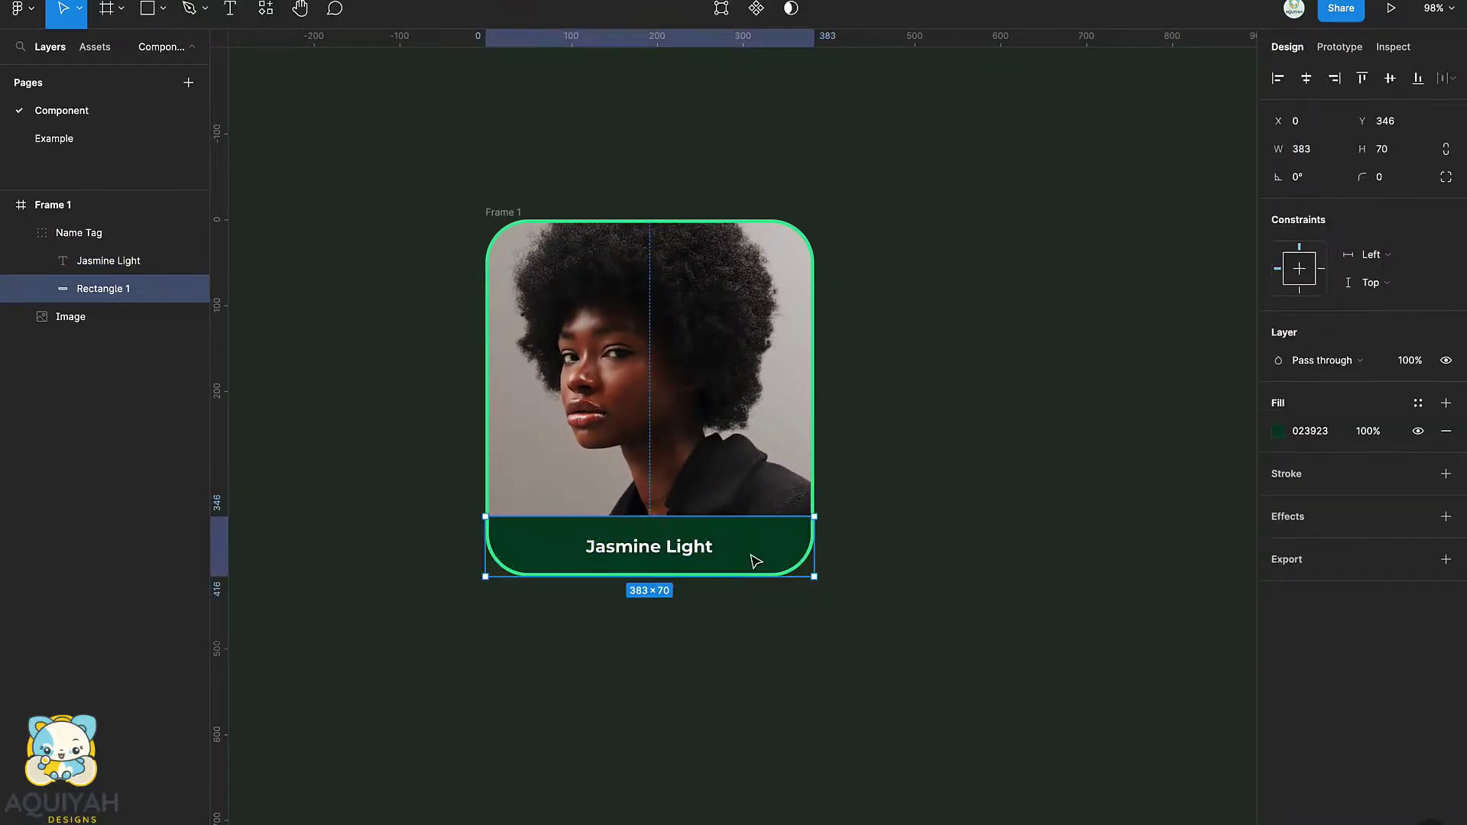
left_click_drag(663, 516, 663, 494)
left_click_drag(655, 552, 657, 537)
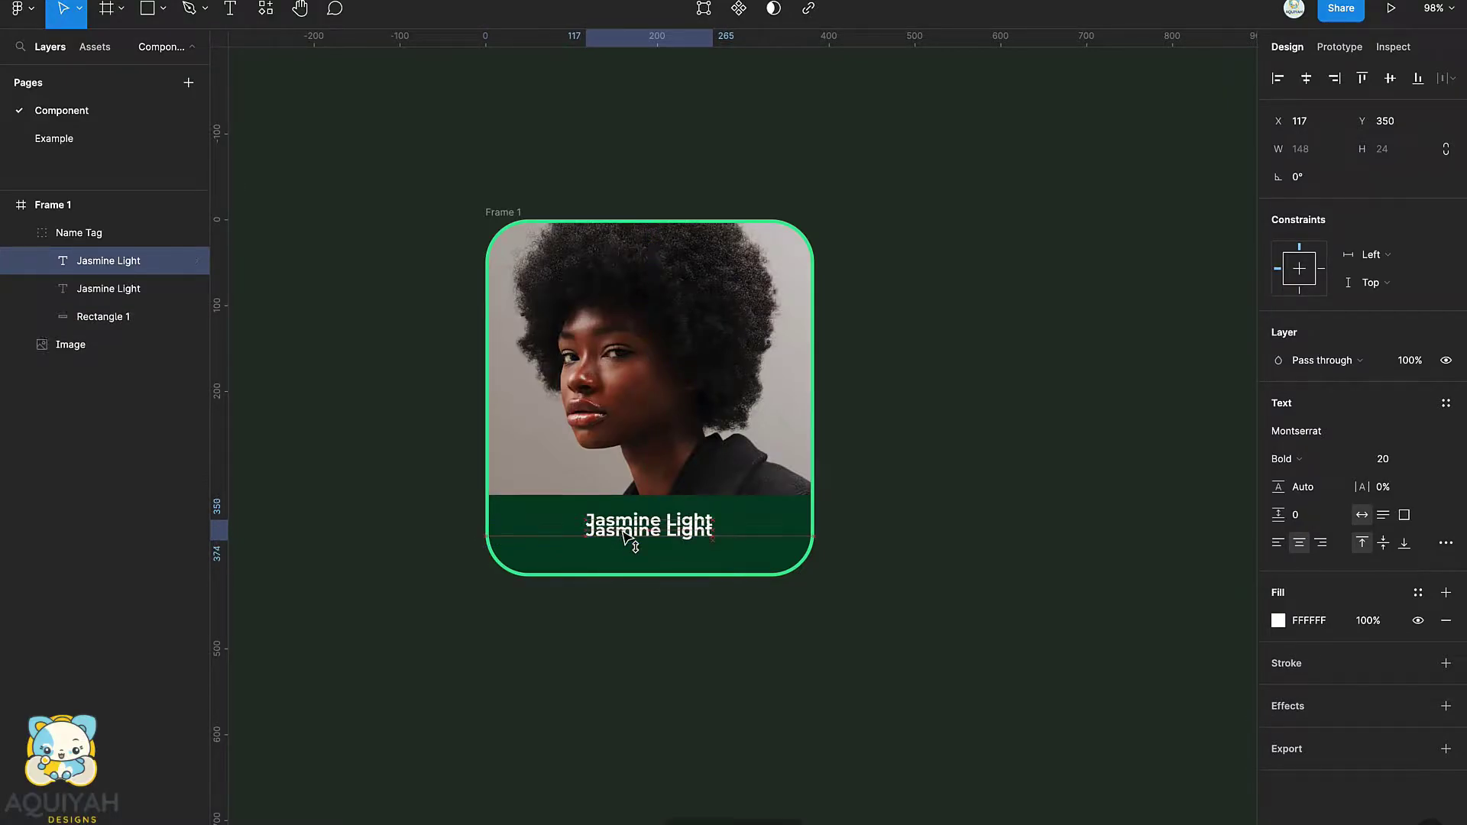
Wrap both name lines in a centre-aligned auto-layout frame with a 2 px gap.
left_click(642, 521, "shift")
key("shift+a")
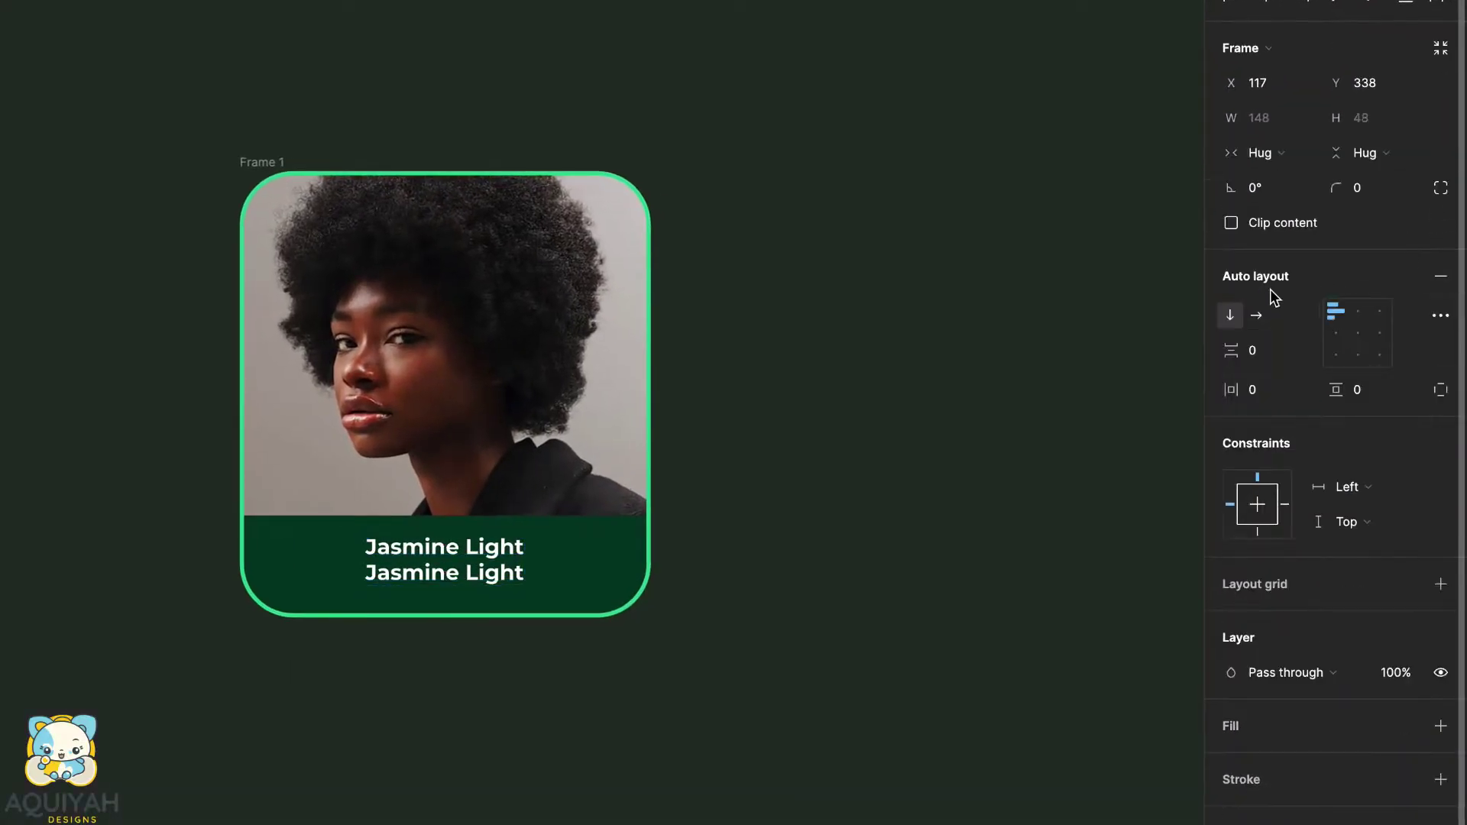
left_click(1363, 357)
type("2")
key("Return")
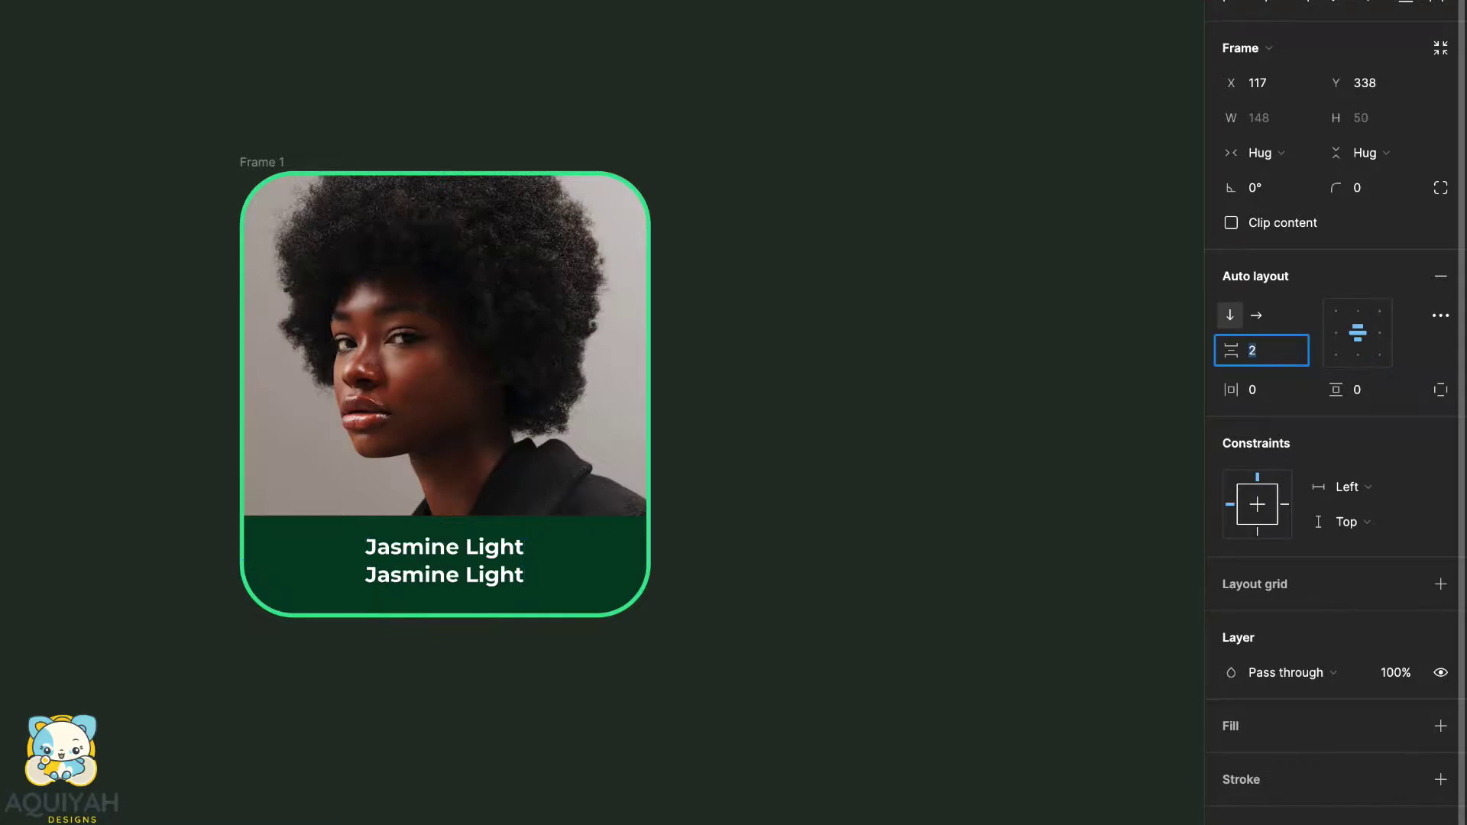
key("Return")
key("Return")
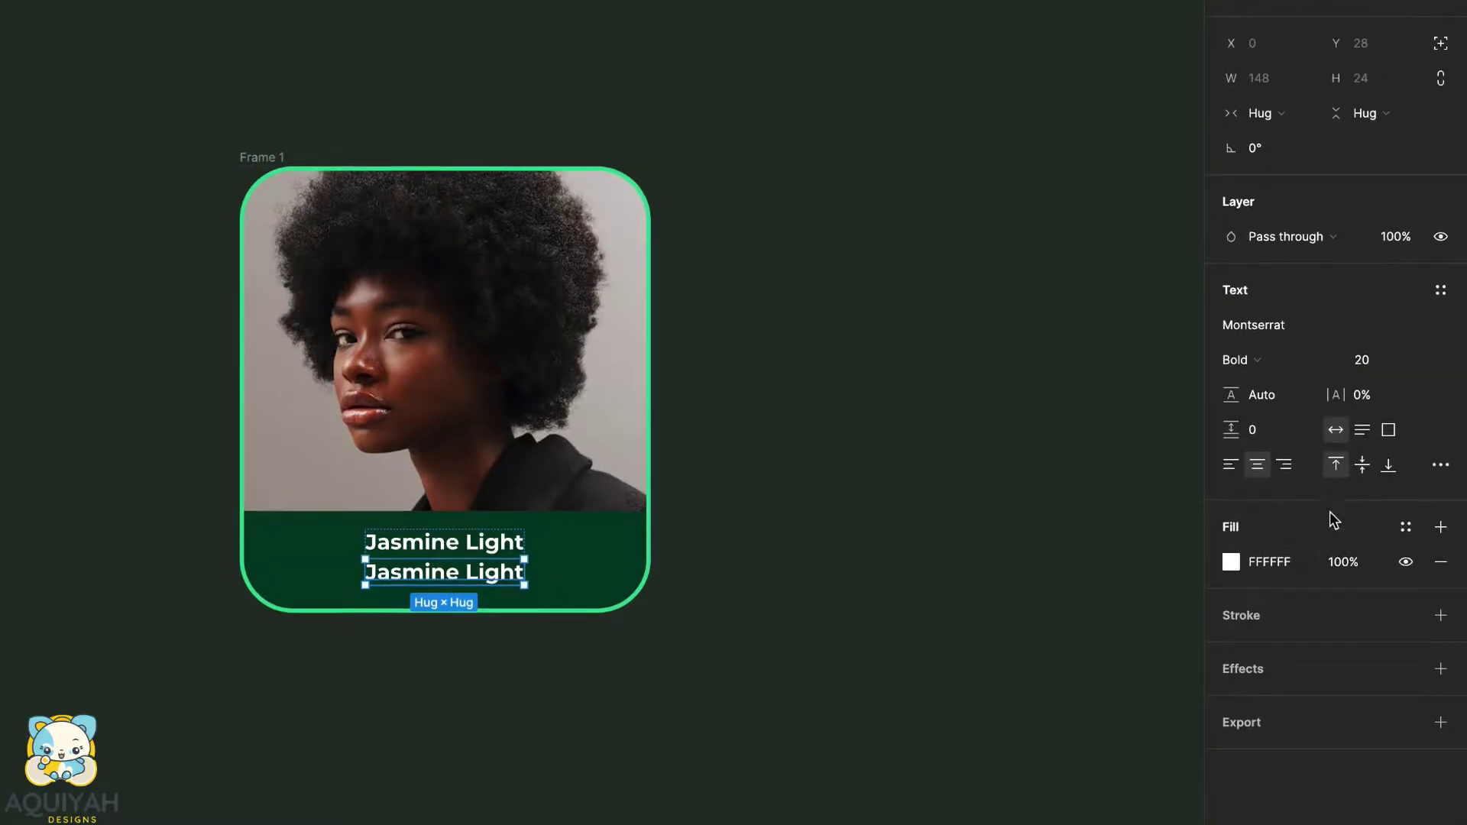
Make the second line 16 SemiBold and rewrite it as 'Vice President'.
left_click(1374, 257)
type("16")
key("Return")
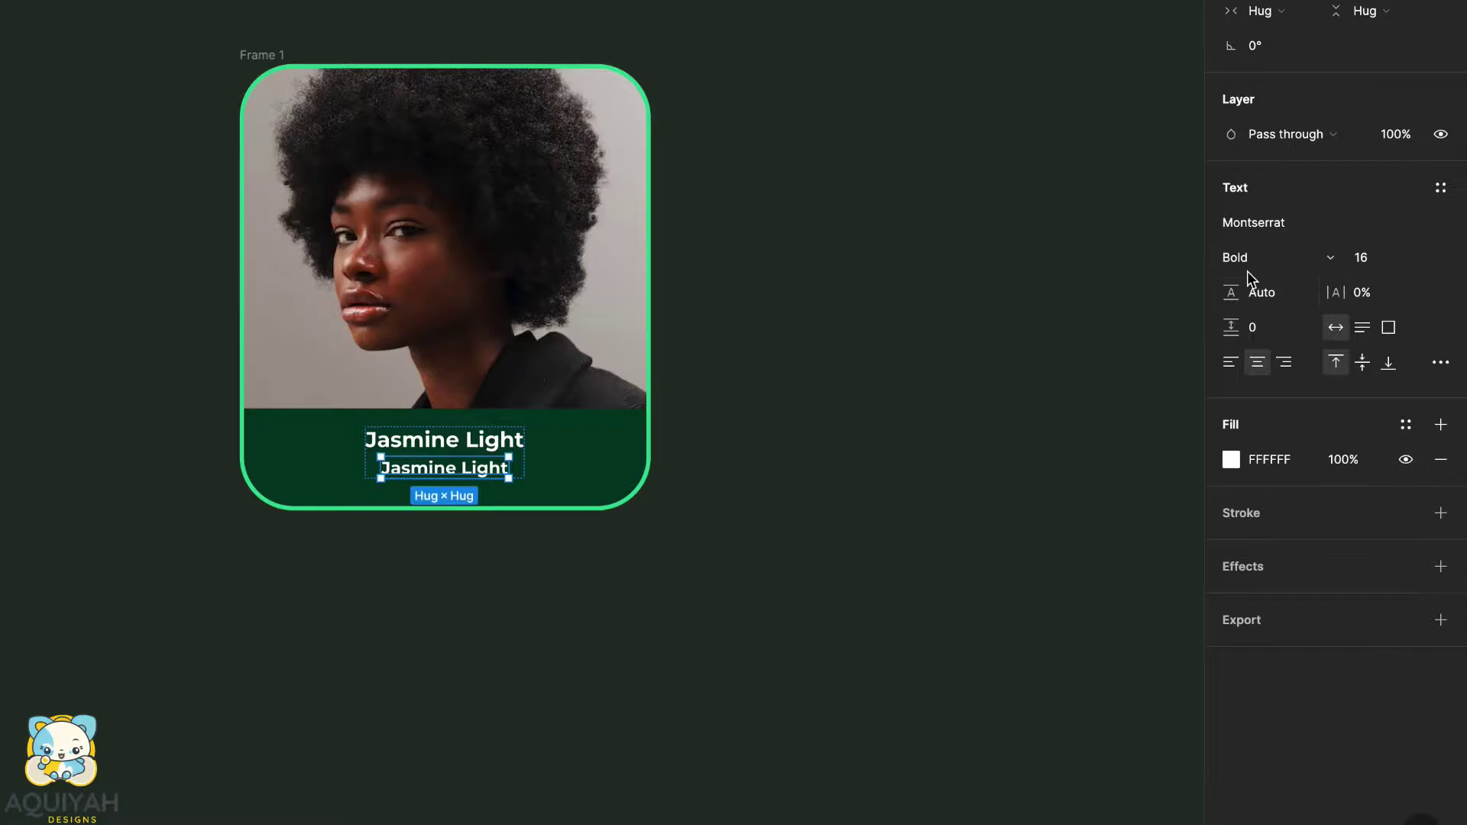
left_click(1261, 257)
left_click(1300, 230)
key("ctrl+backslash")
key("Return")
type("Vice President")
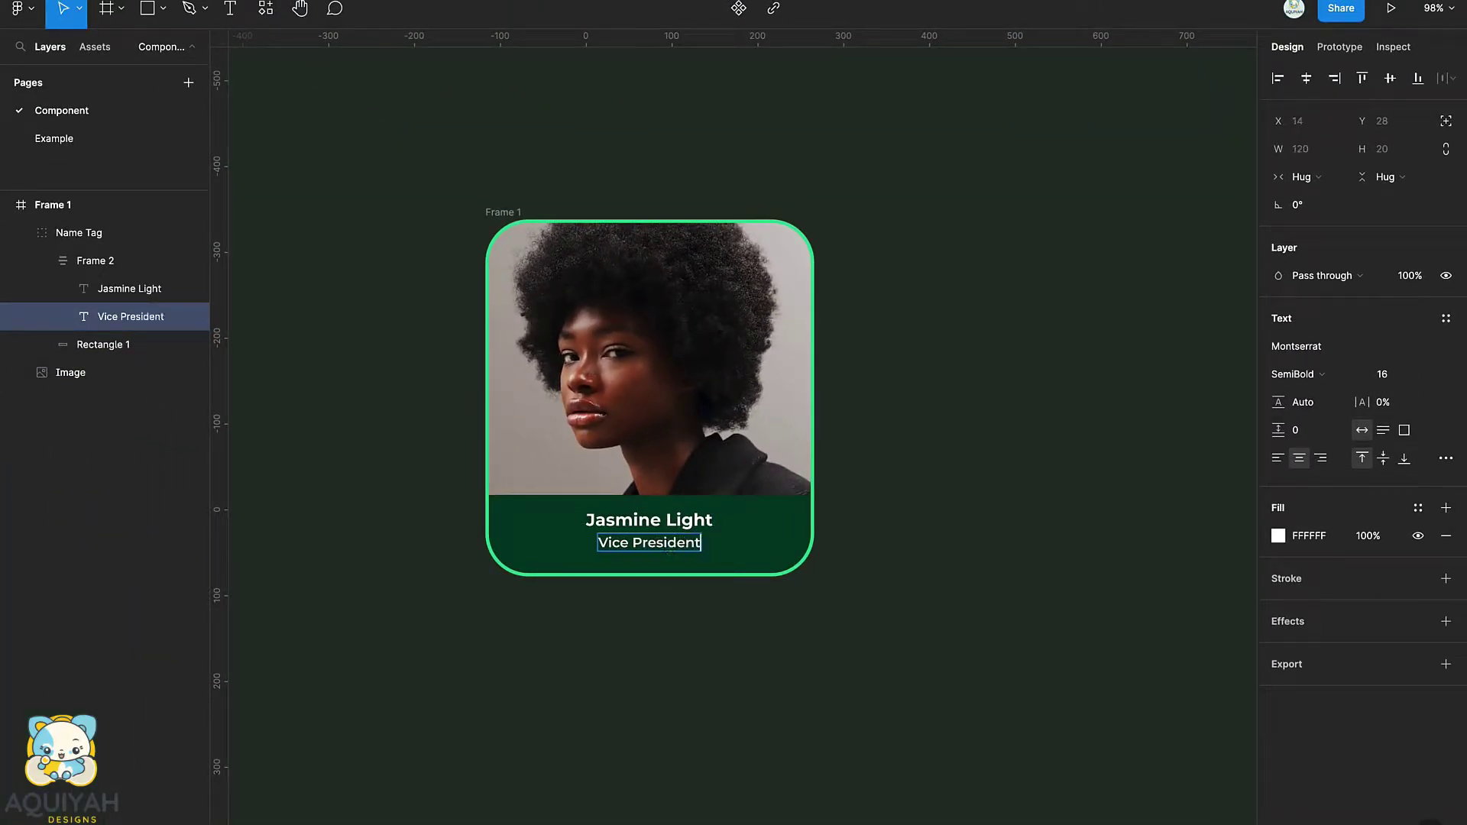
key("Escape")
Adjust the line gap and colour the Vice President title green 2FD794.
left_click(739, 537)
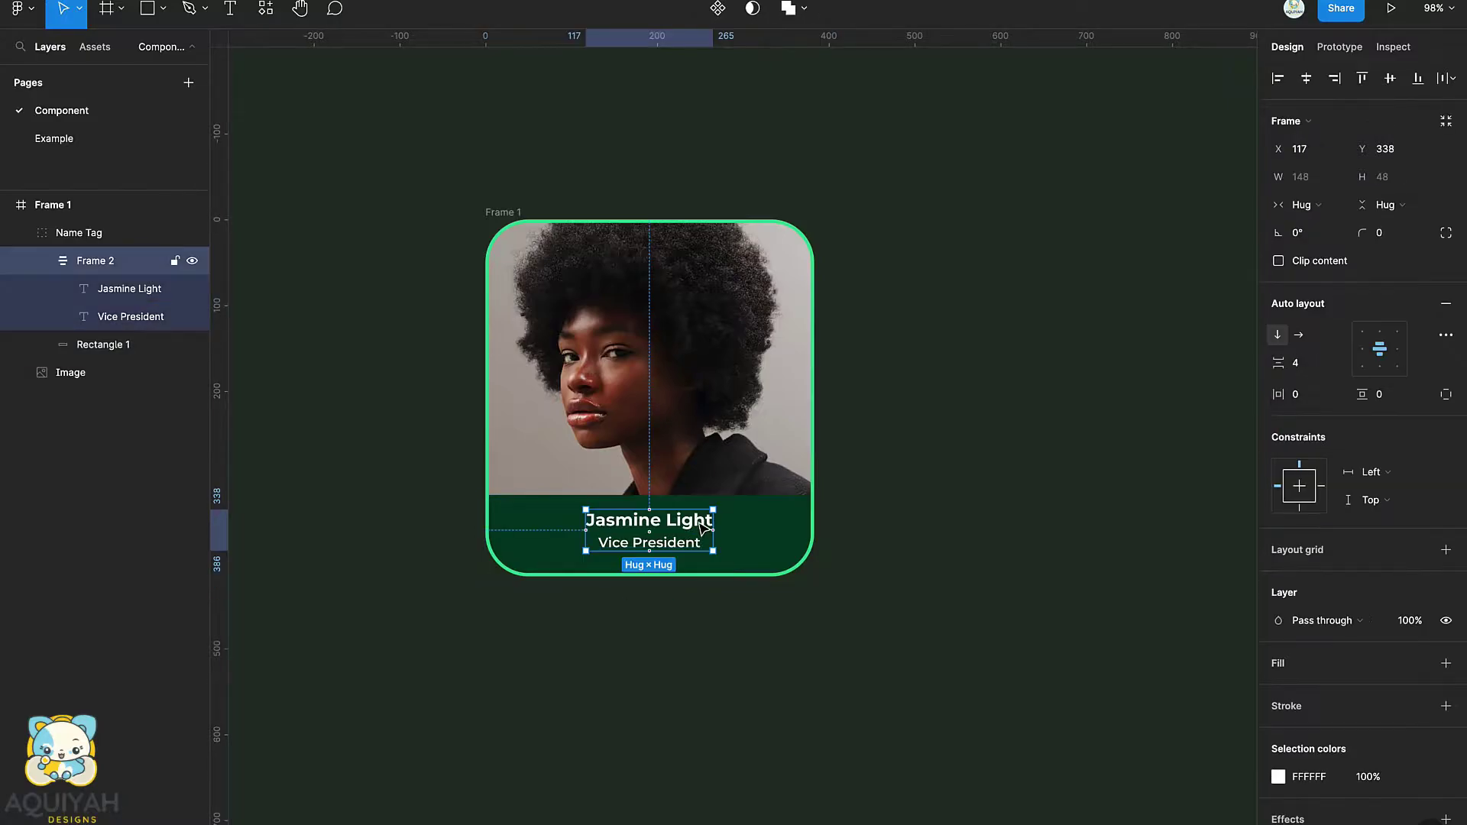
left_click(1296, 363)
type("8")
key("Return")
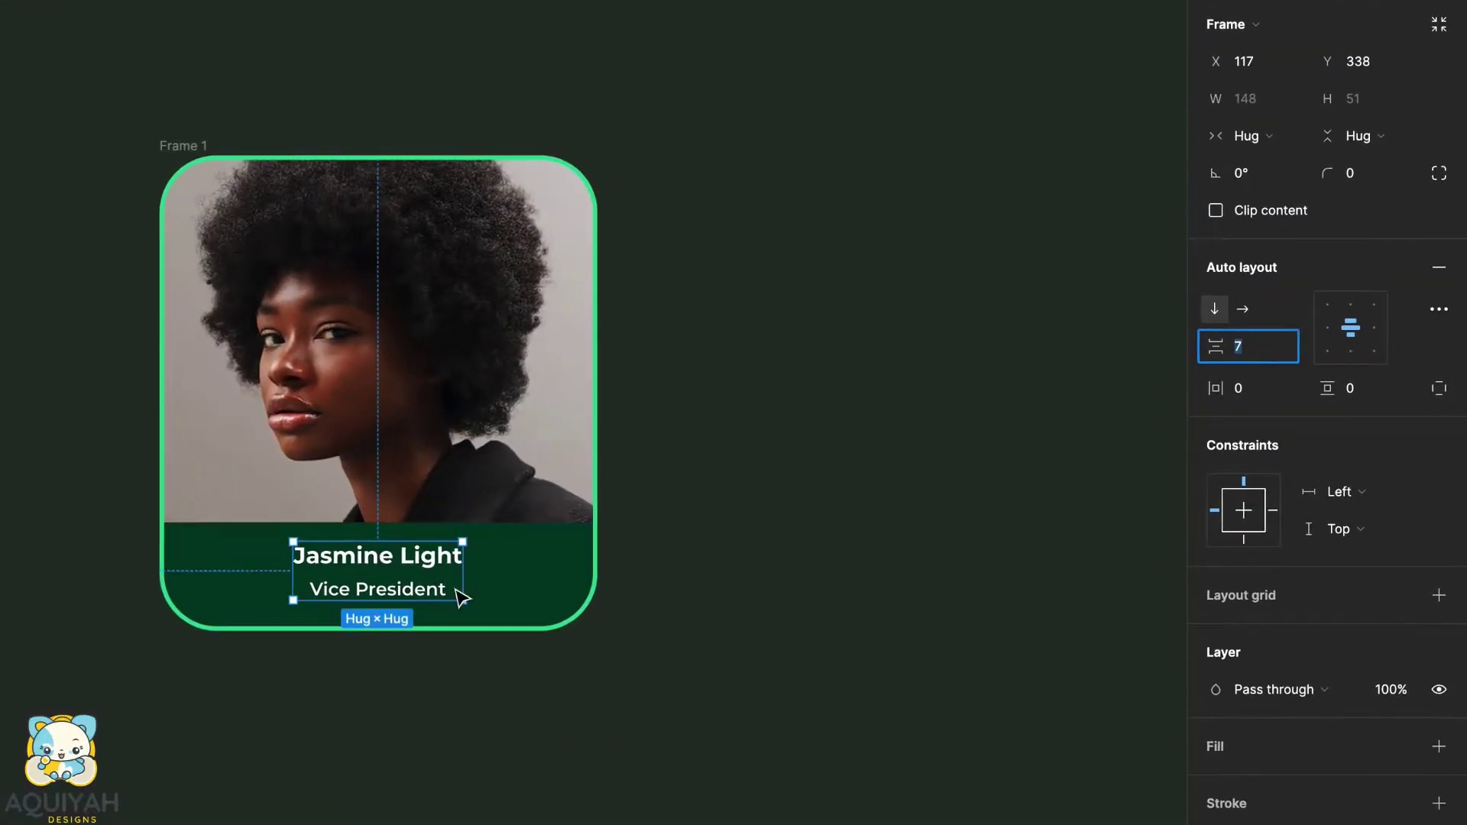
left_click(695, 551)
left_click(1212, 430)
left_click(997, 764)
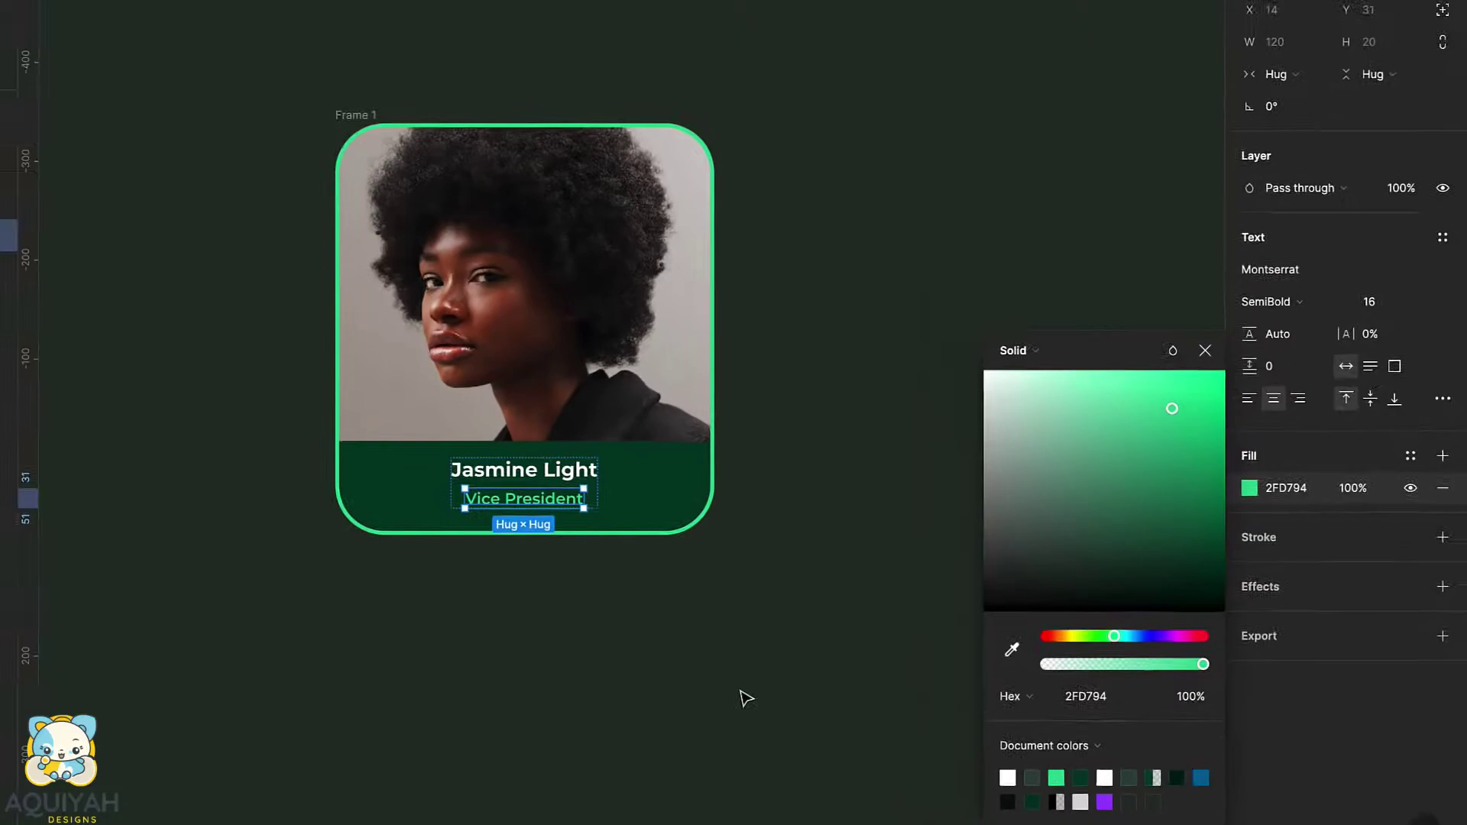
left_click(548, 262)
Rename the card Front and duplicate it as a card named Back.
double_click(507, 210)
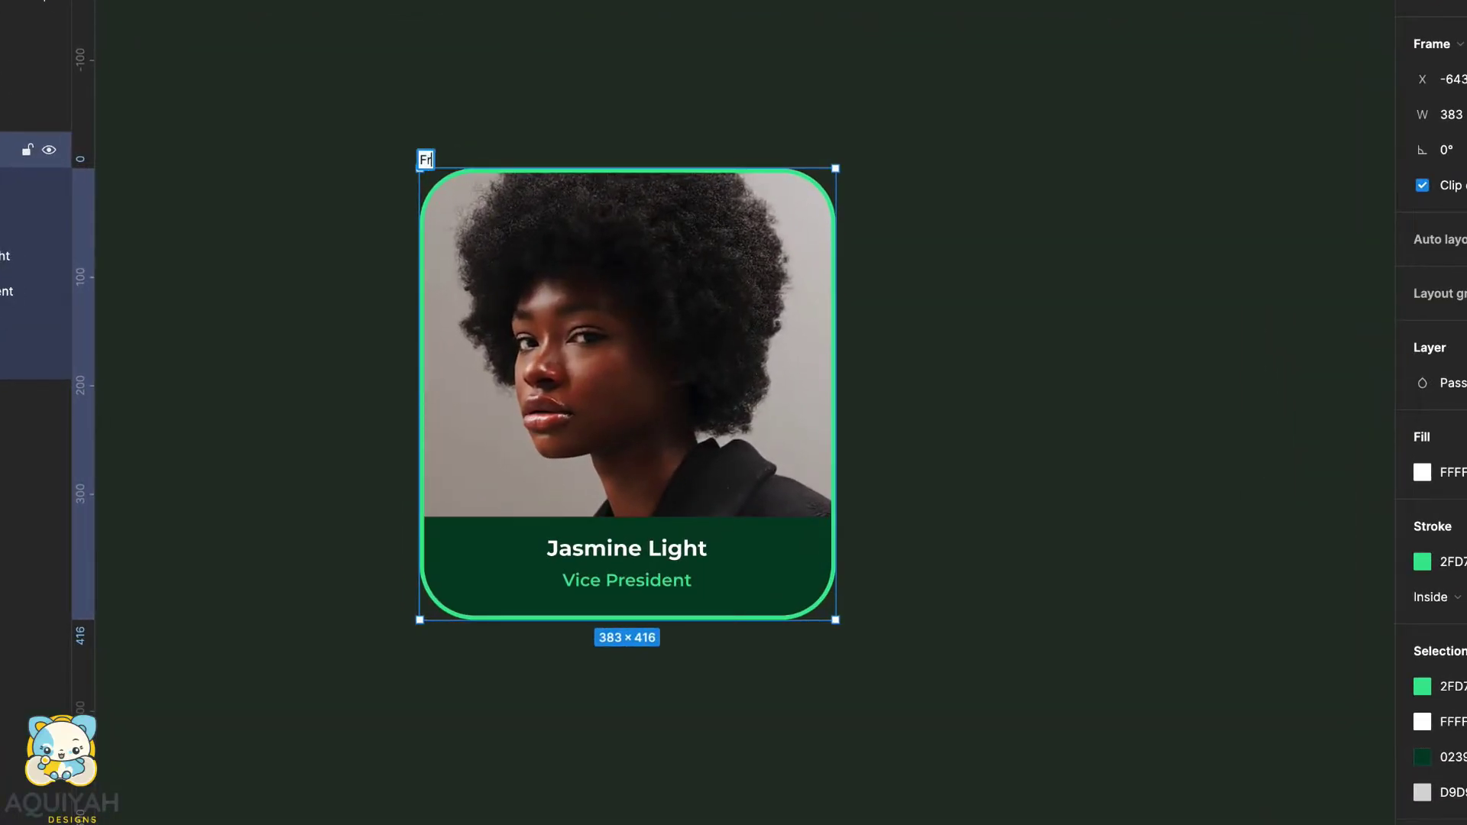
type("t")
key("Return")
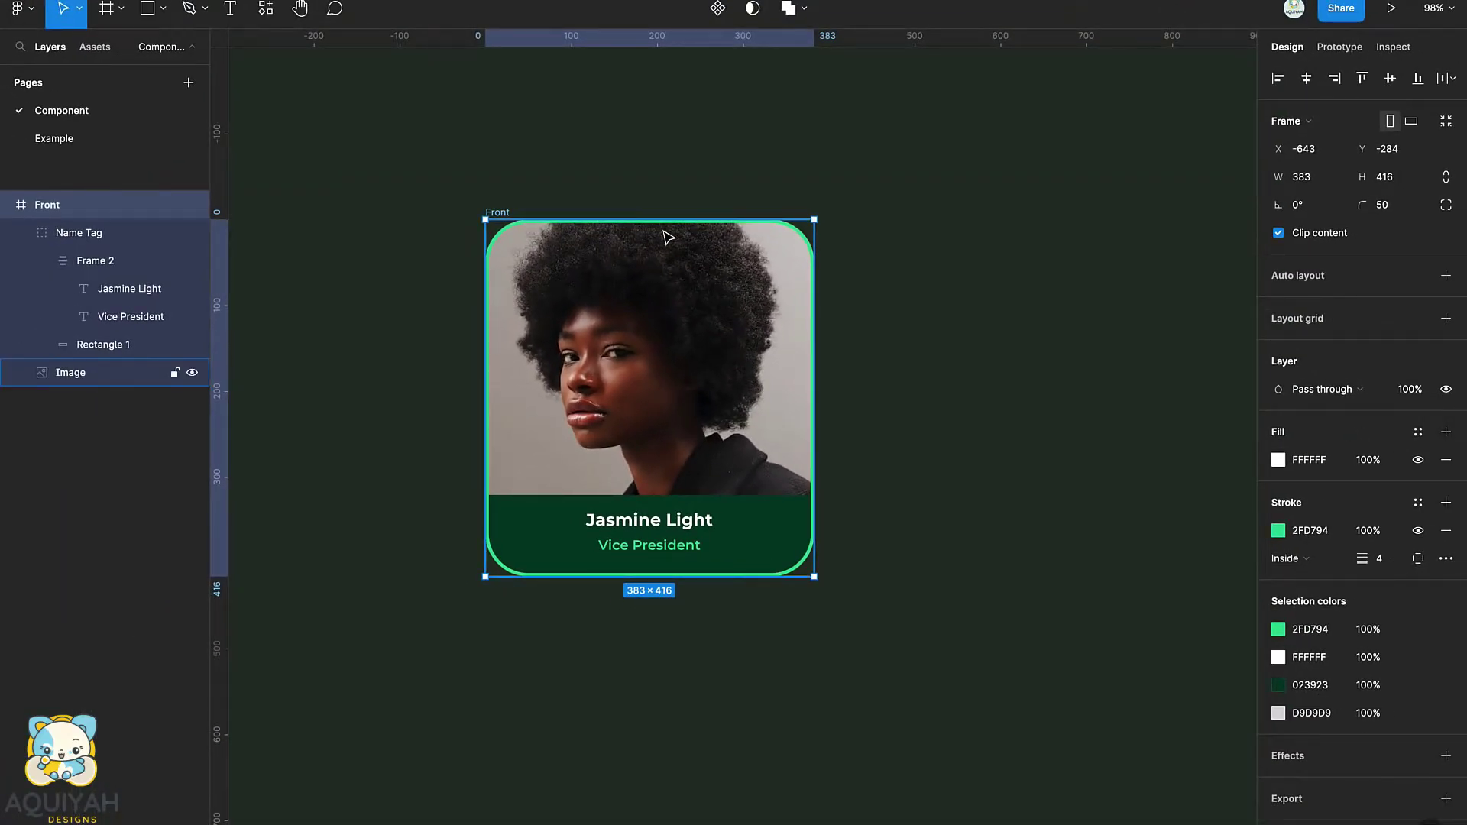
key("ctrl+d")
double_click(859, 212)
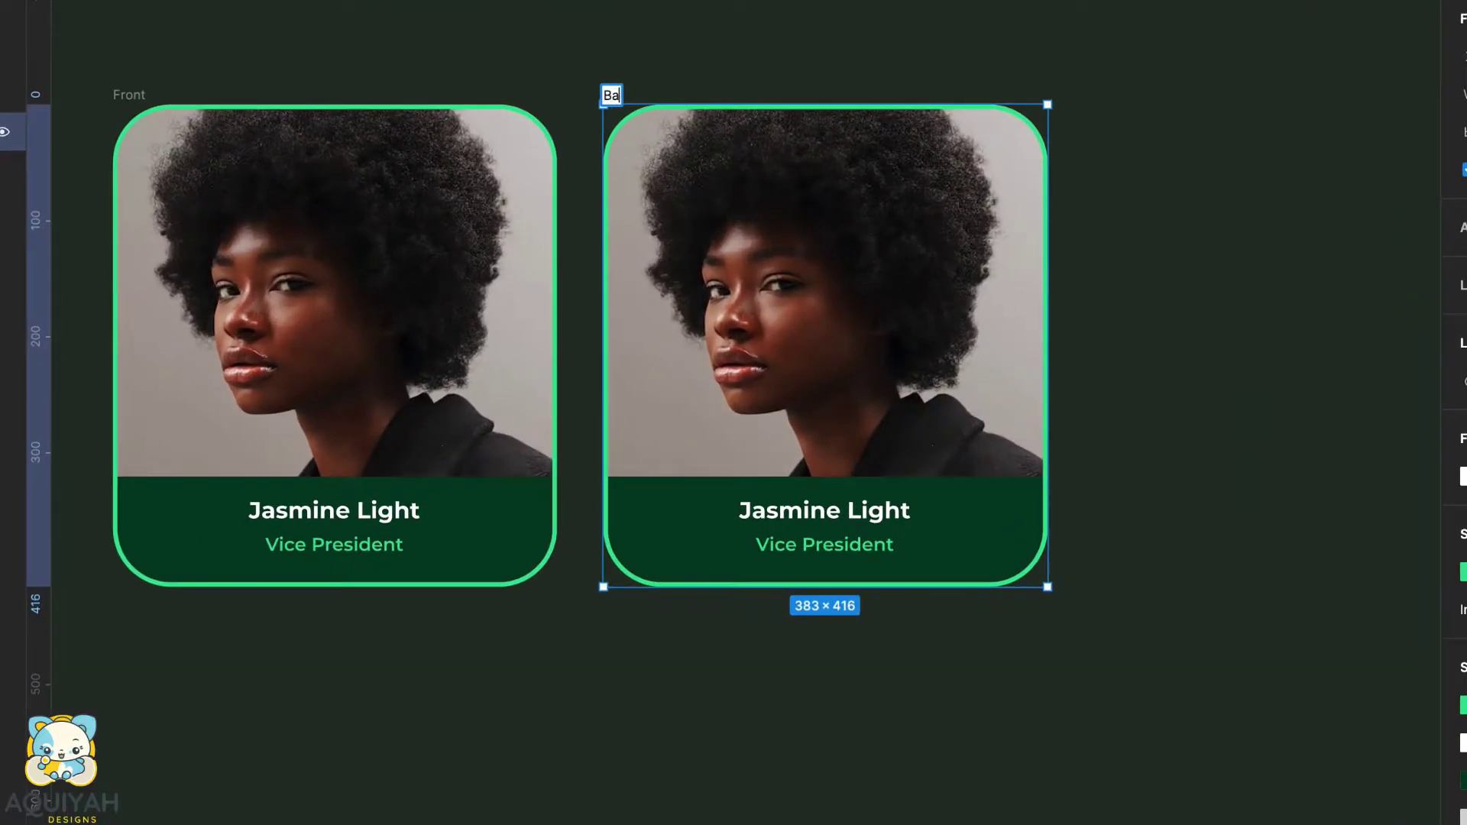
type("ck")
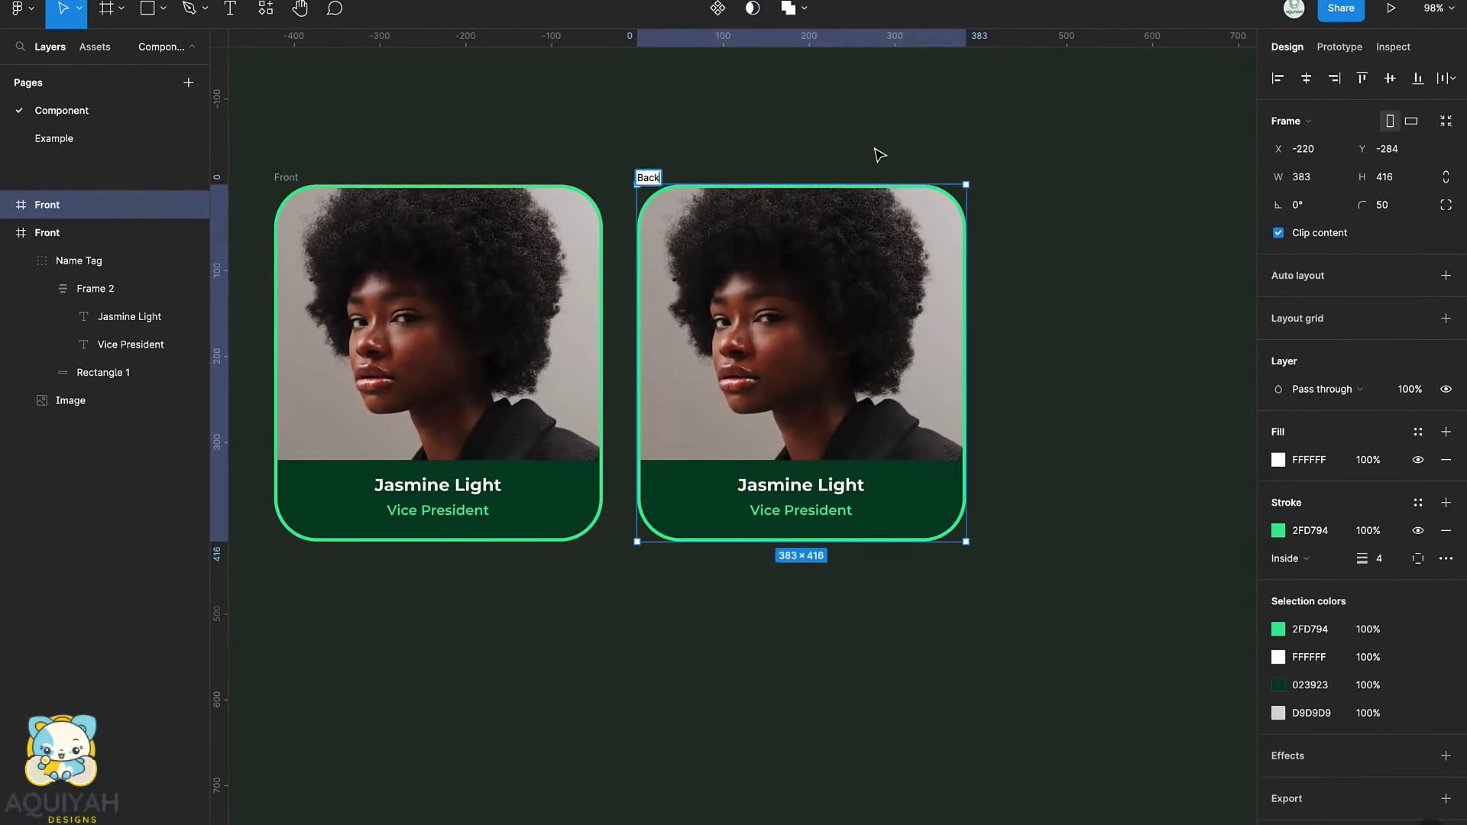
left_click(879, 150)
Delete the photo and the name tag from the Back card.
left_click(801, 311)
key("Delete")
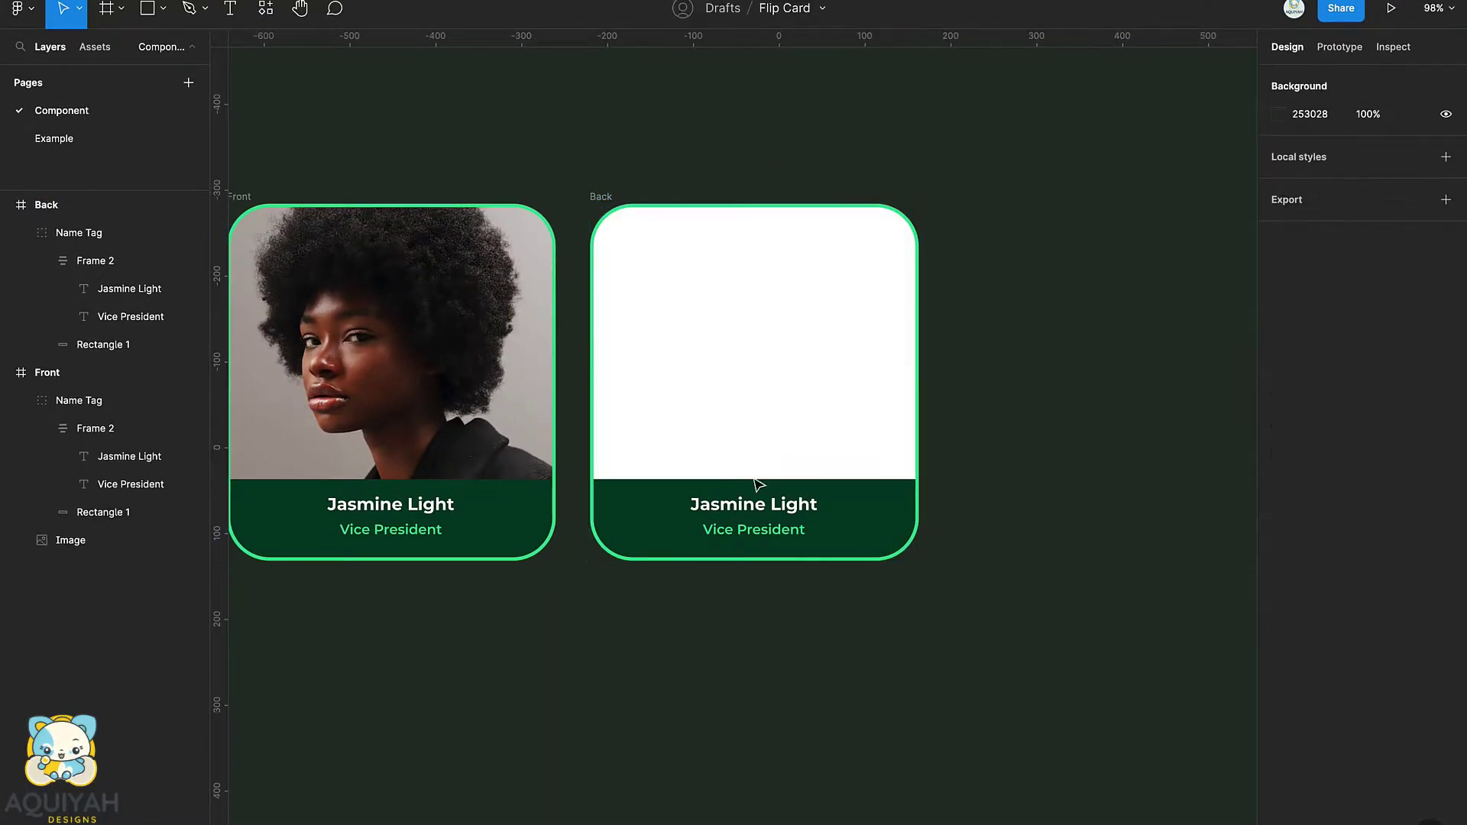
left_click(754, 505)
key("Delete")
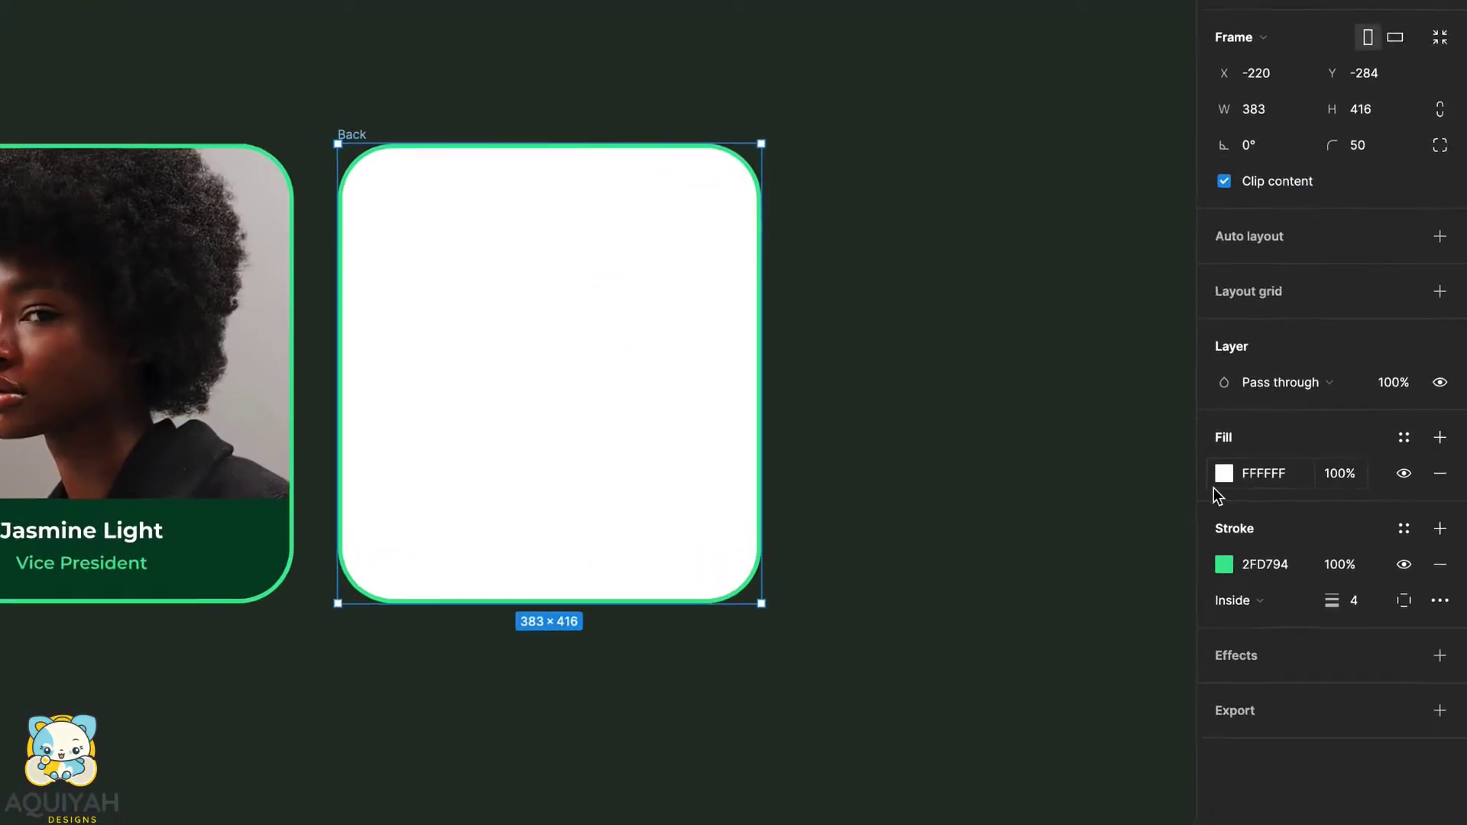
Fill Back with a diagonal dark-green linear gradient ending in 001B10.
left_click(1223, 474)
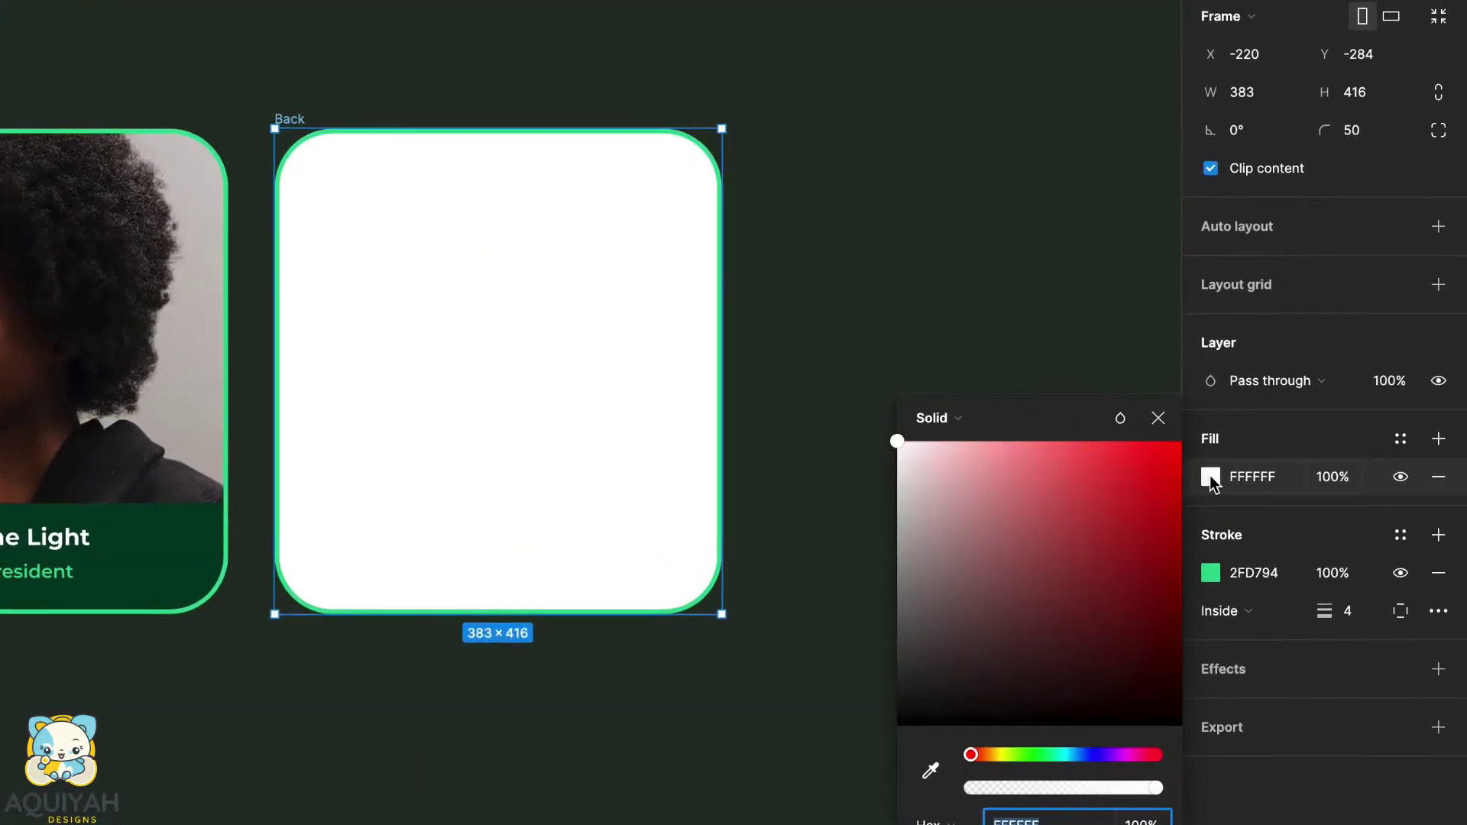
left_click(957, 419)
left_click(993, 449)
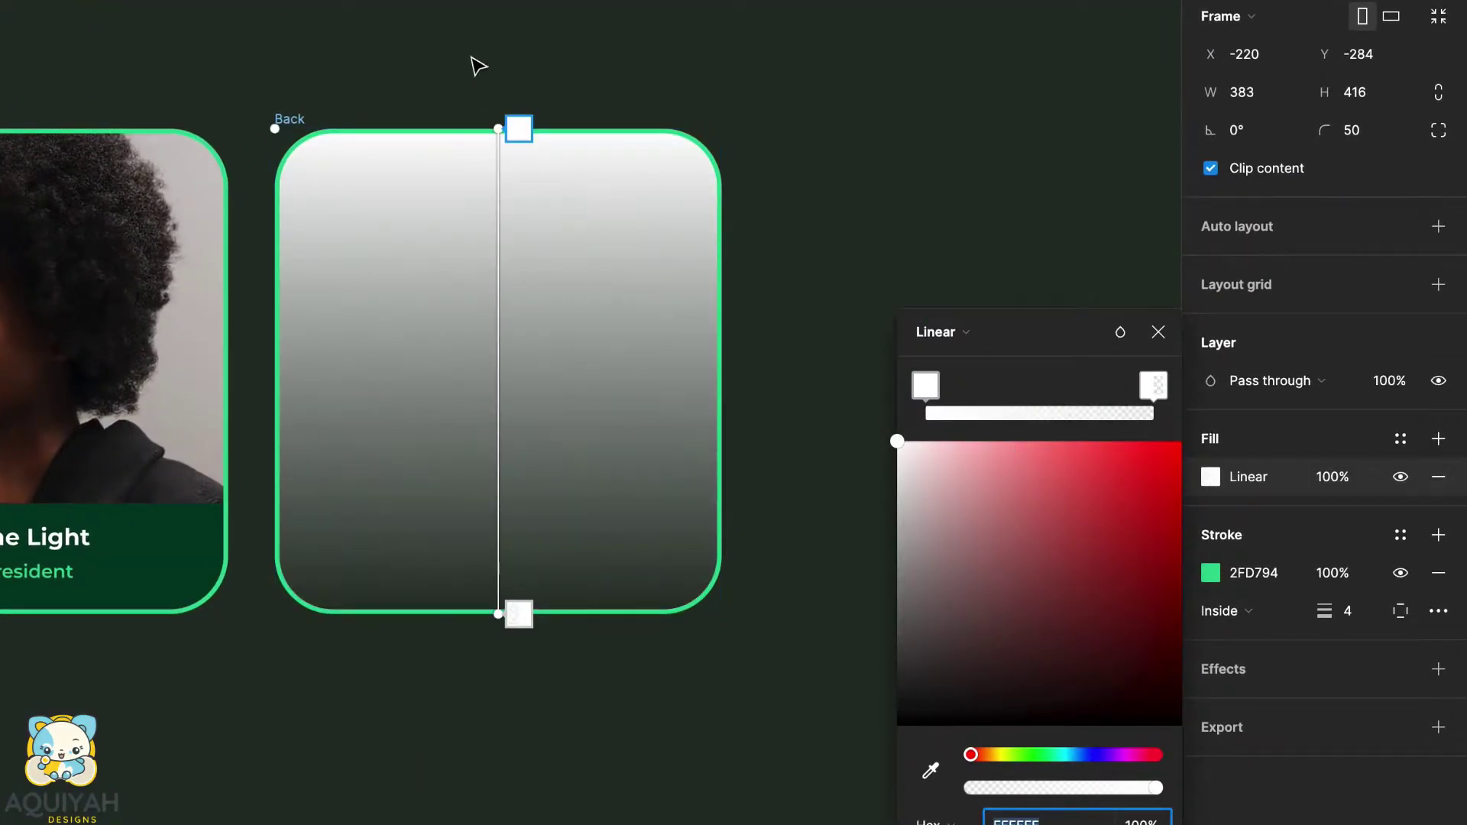
left_click_drag(496, 124, 274, 129)
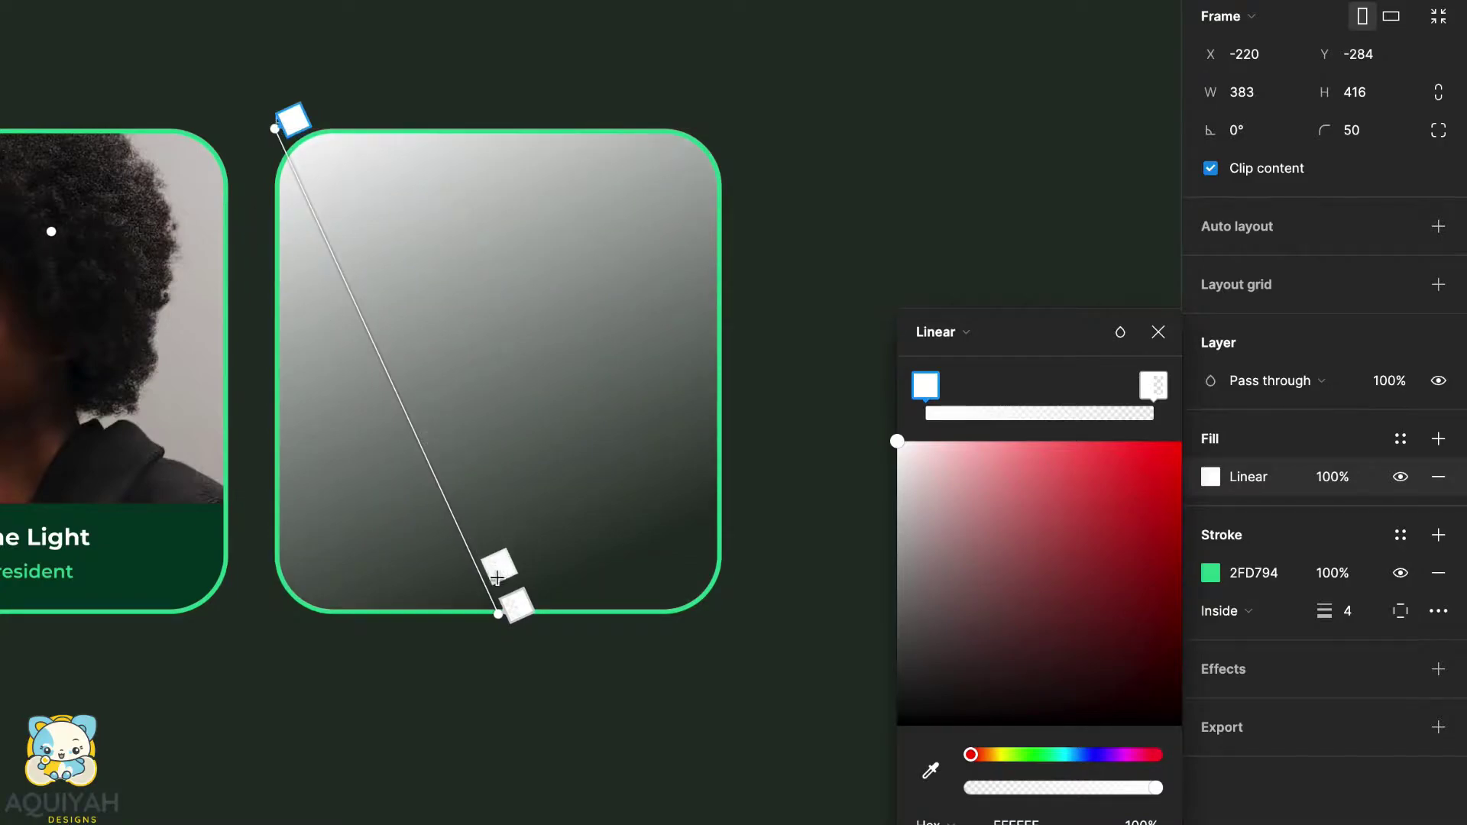
left_click_drag(496, 576, 719, 587)
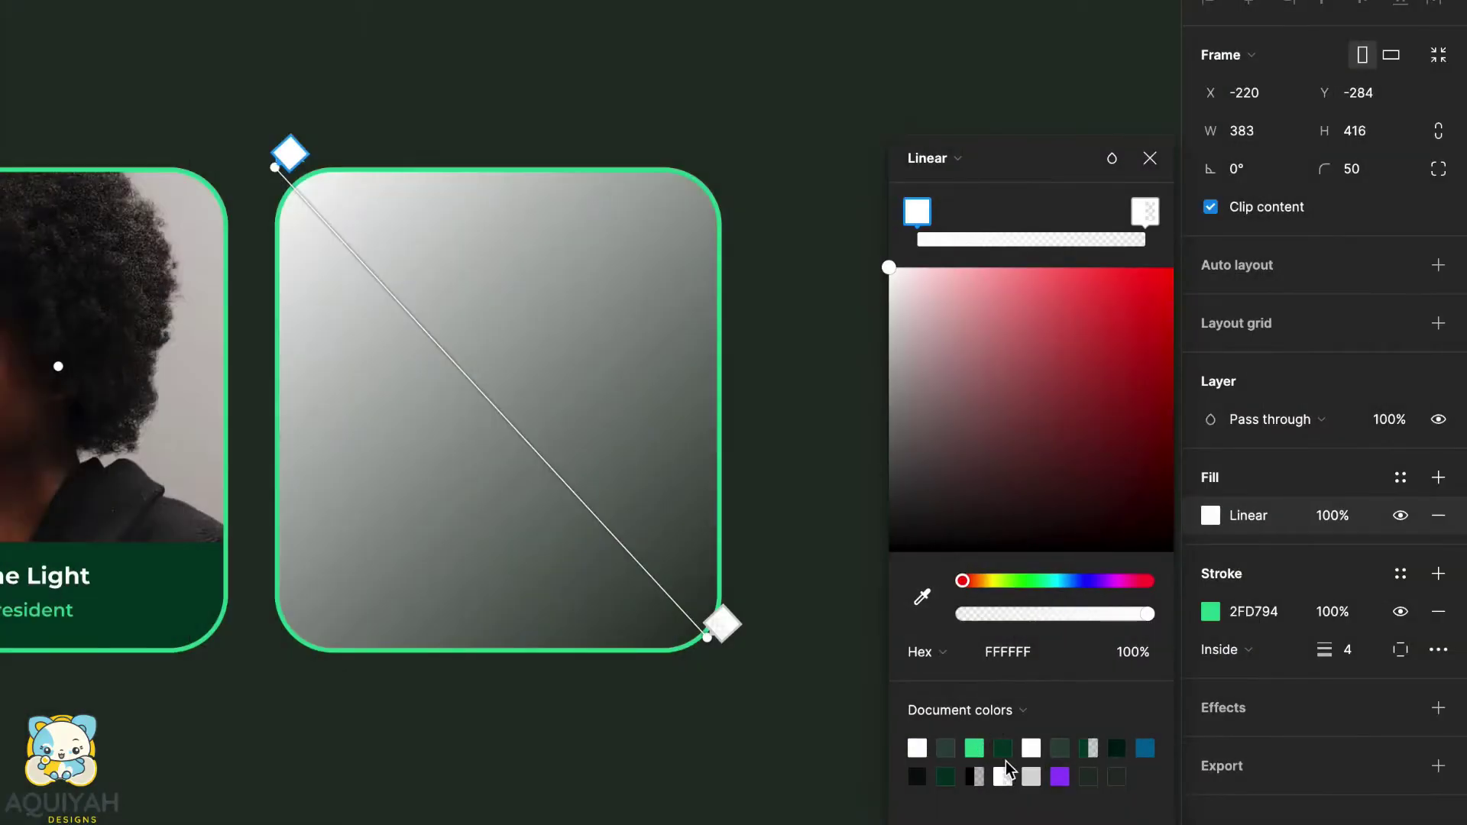
left_click(1060, 747)
left_click(1144, 212)
left_click(1117, 748)
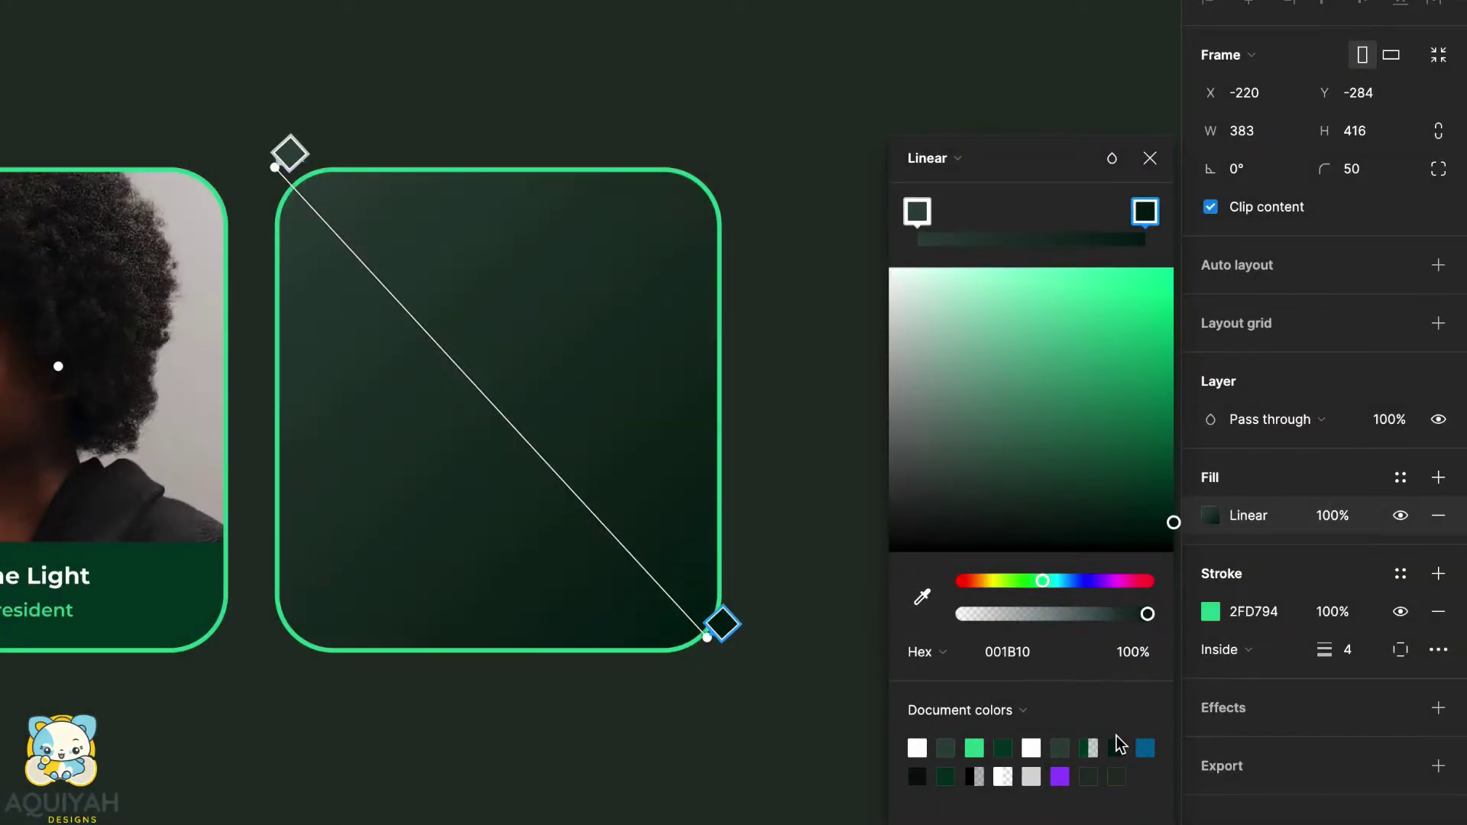
left_click(1149, 160)
key("t")
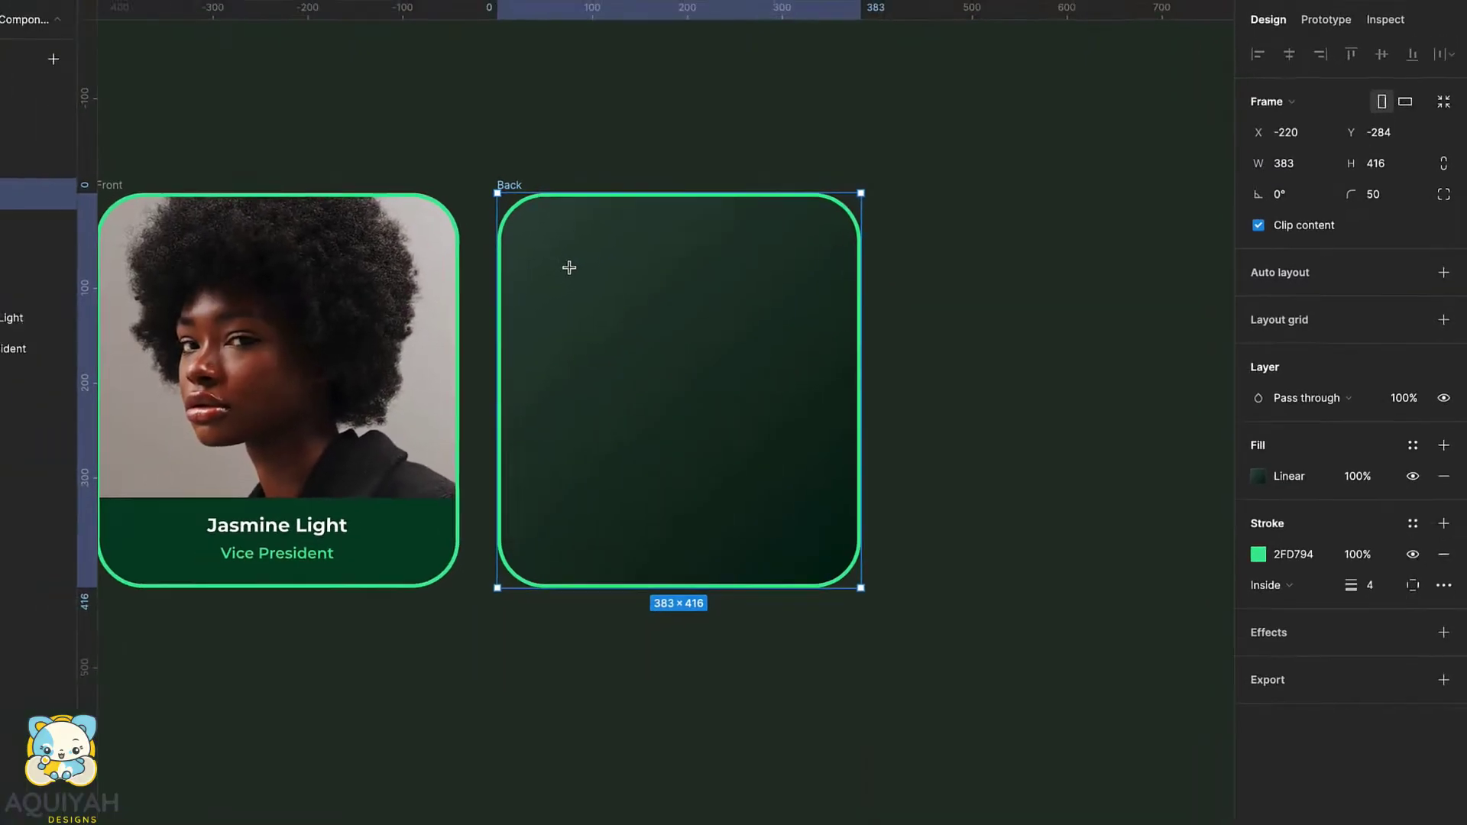
Add a widened bio text box to Back and browse the logo file's Dark and Transparent pages.
left_click(654, 271)
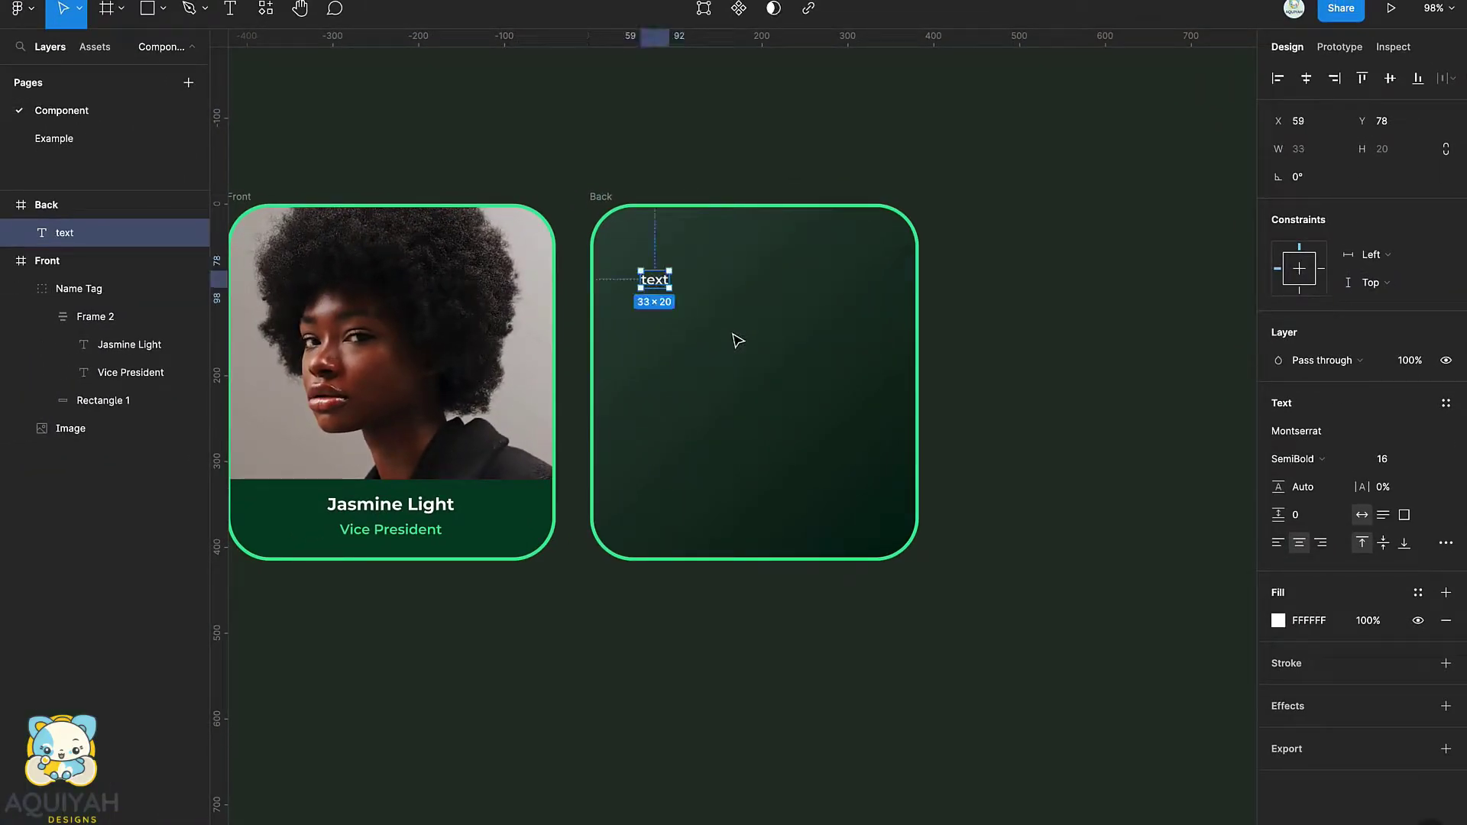
left_click_drag(675, 278, 901, 286)
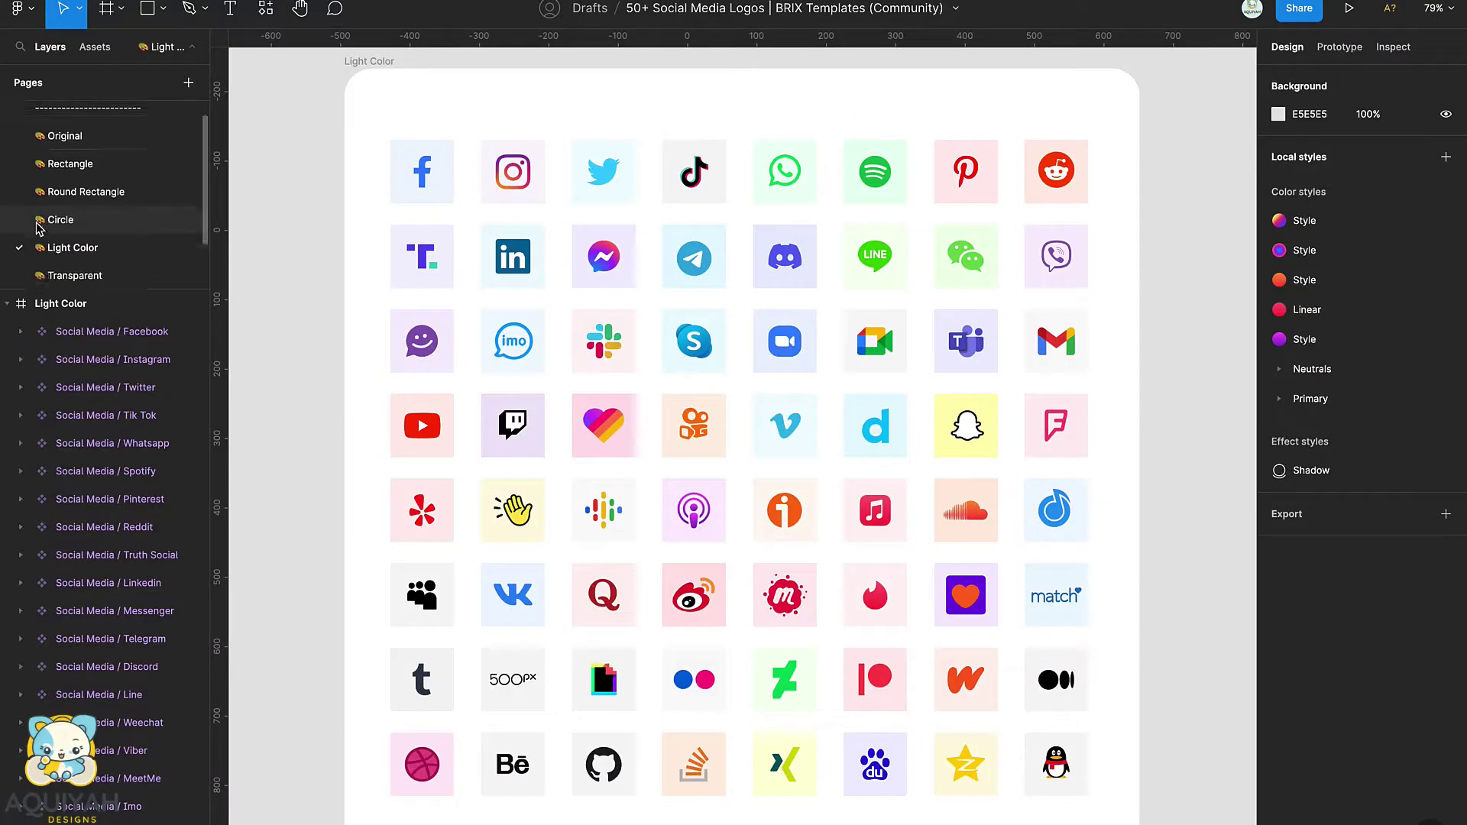
scroll(68, 173, "down", 1)
left_click(45, 248)
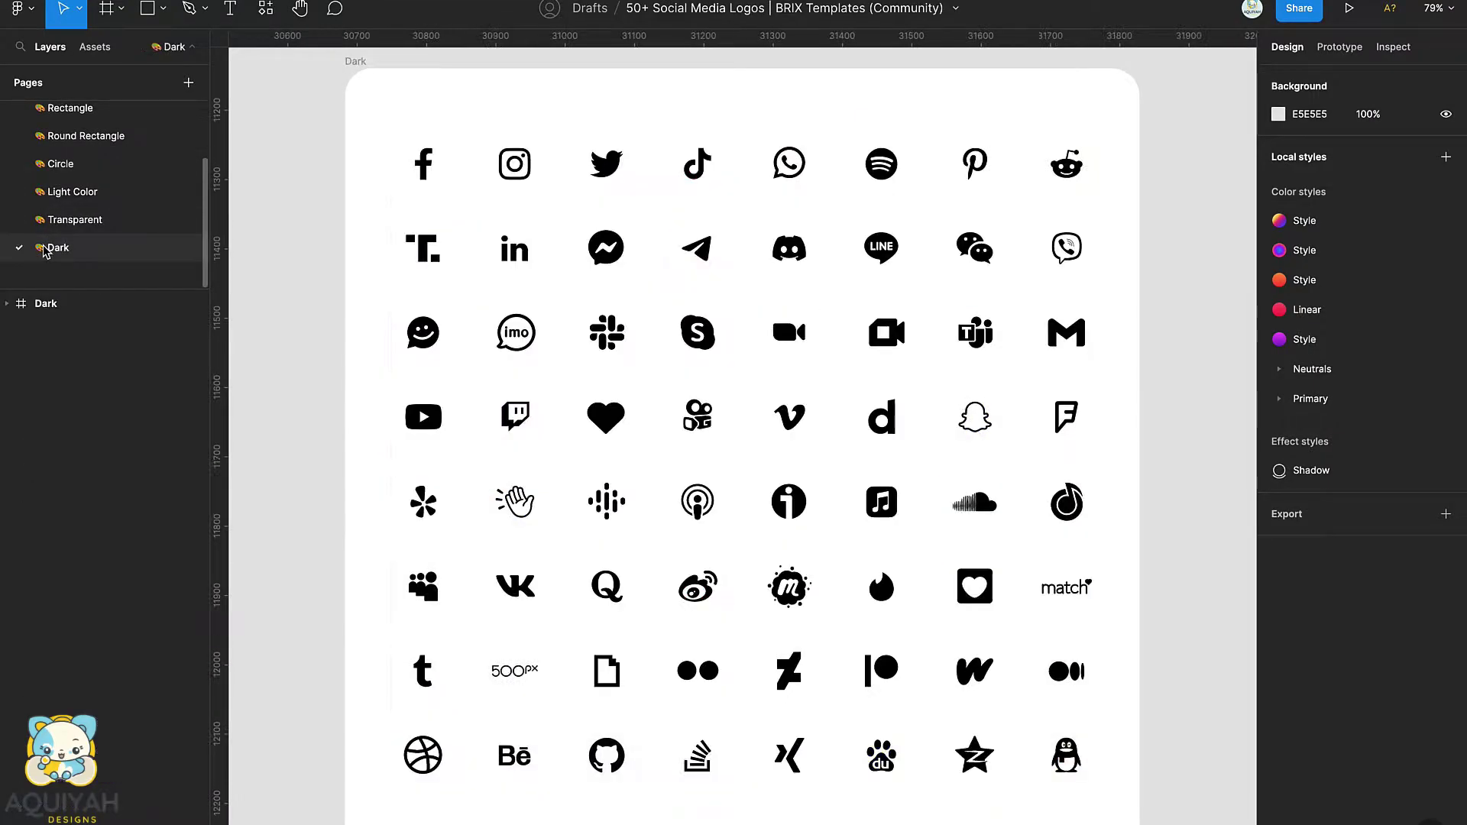
left_click(69, 219)
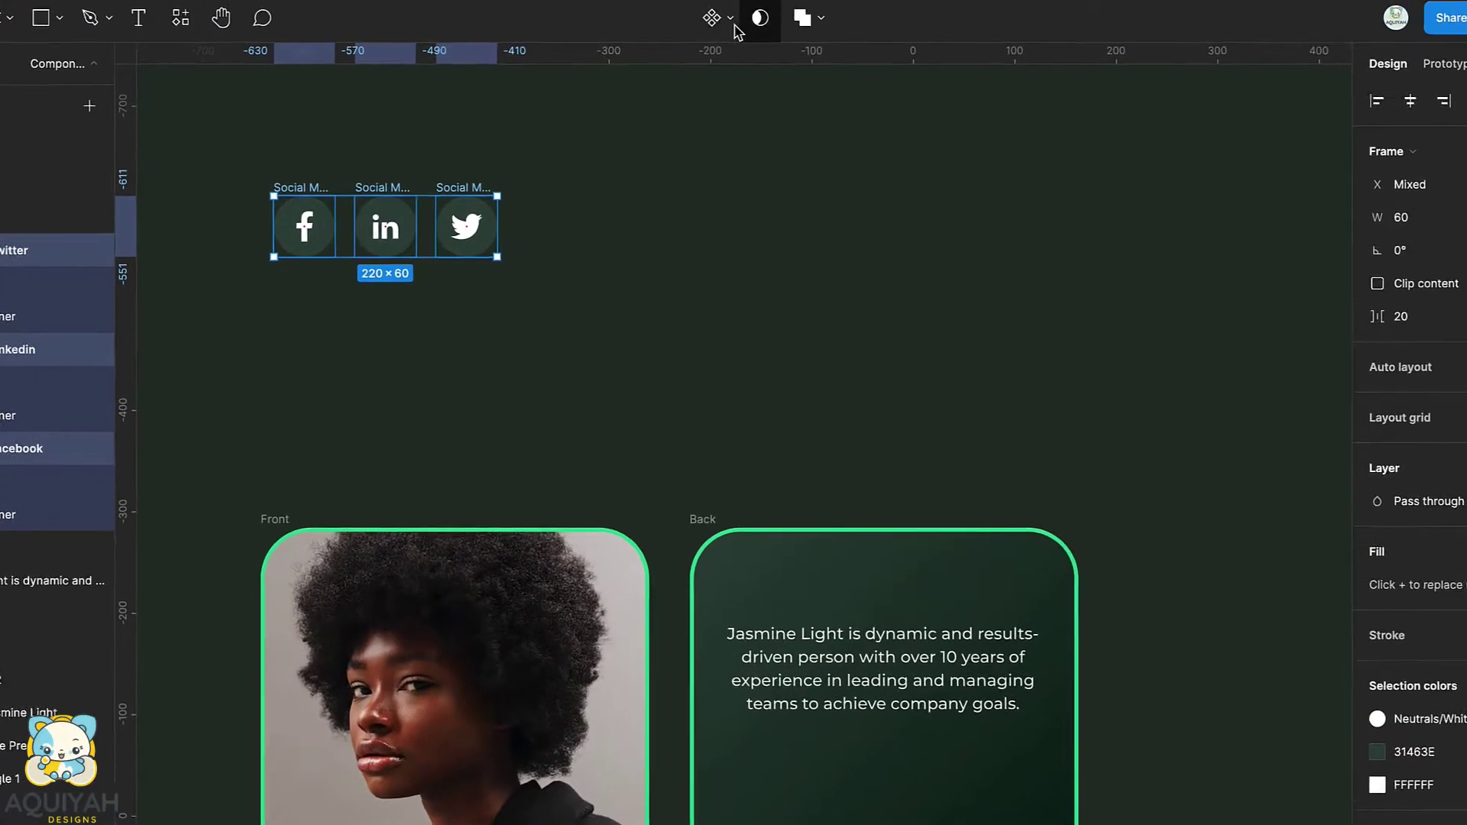
Make the icons a component set and place a Facebook icon below the bio text.
left_click(732, 25)
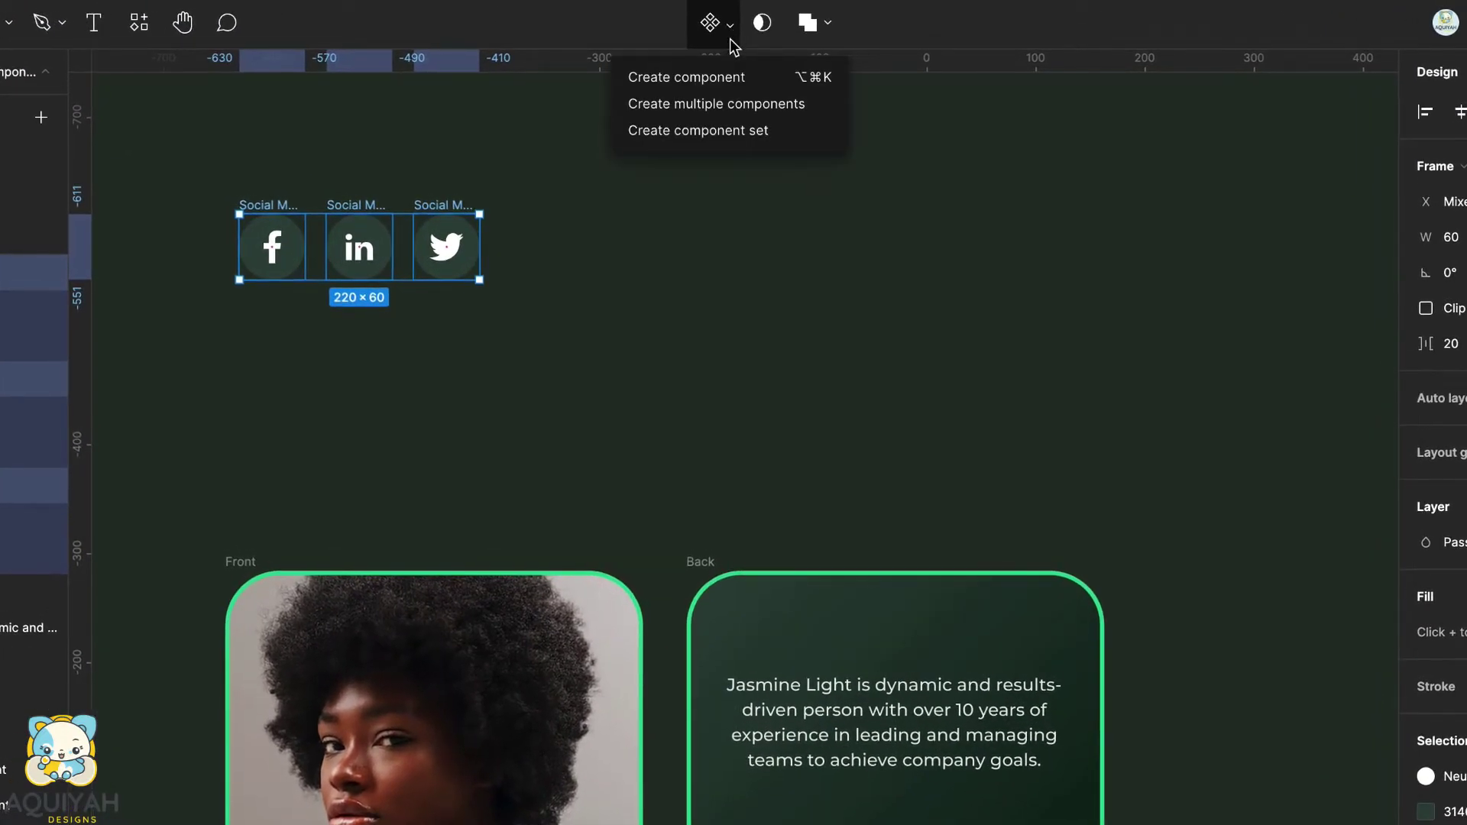
left_click(699, 129)
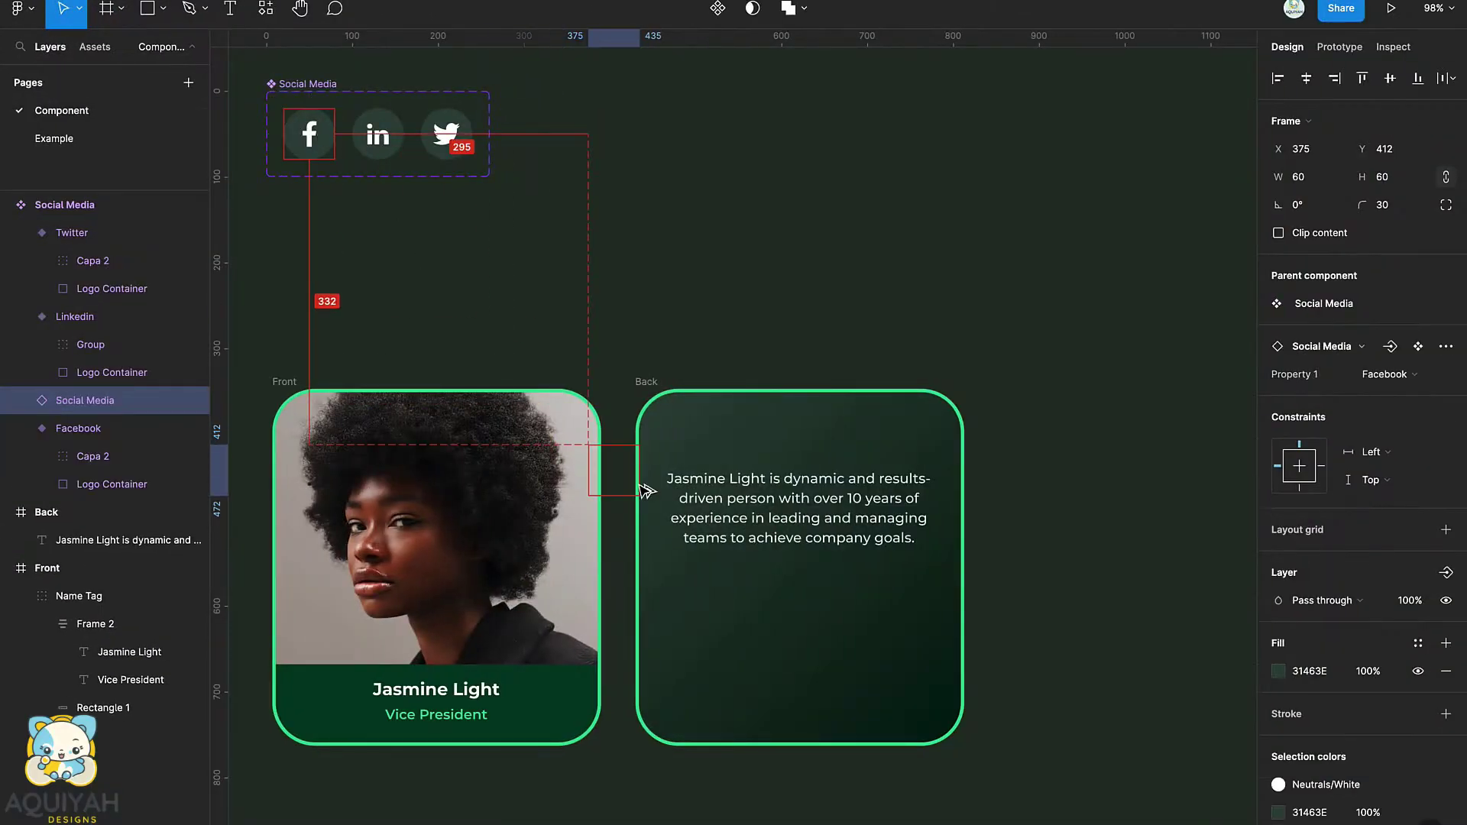
left_click_drag(646, 492, 714, 625)
scroll(711, 624, "down", 2)
mouse_move(700, 557)
left_mouse_down()
mouse_move(708, 533)
mouse_move(791, 539)
left_mouse_up()
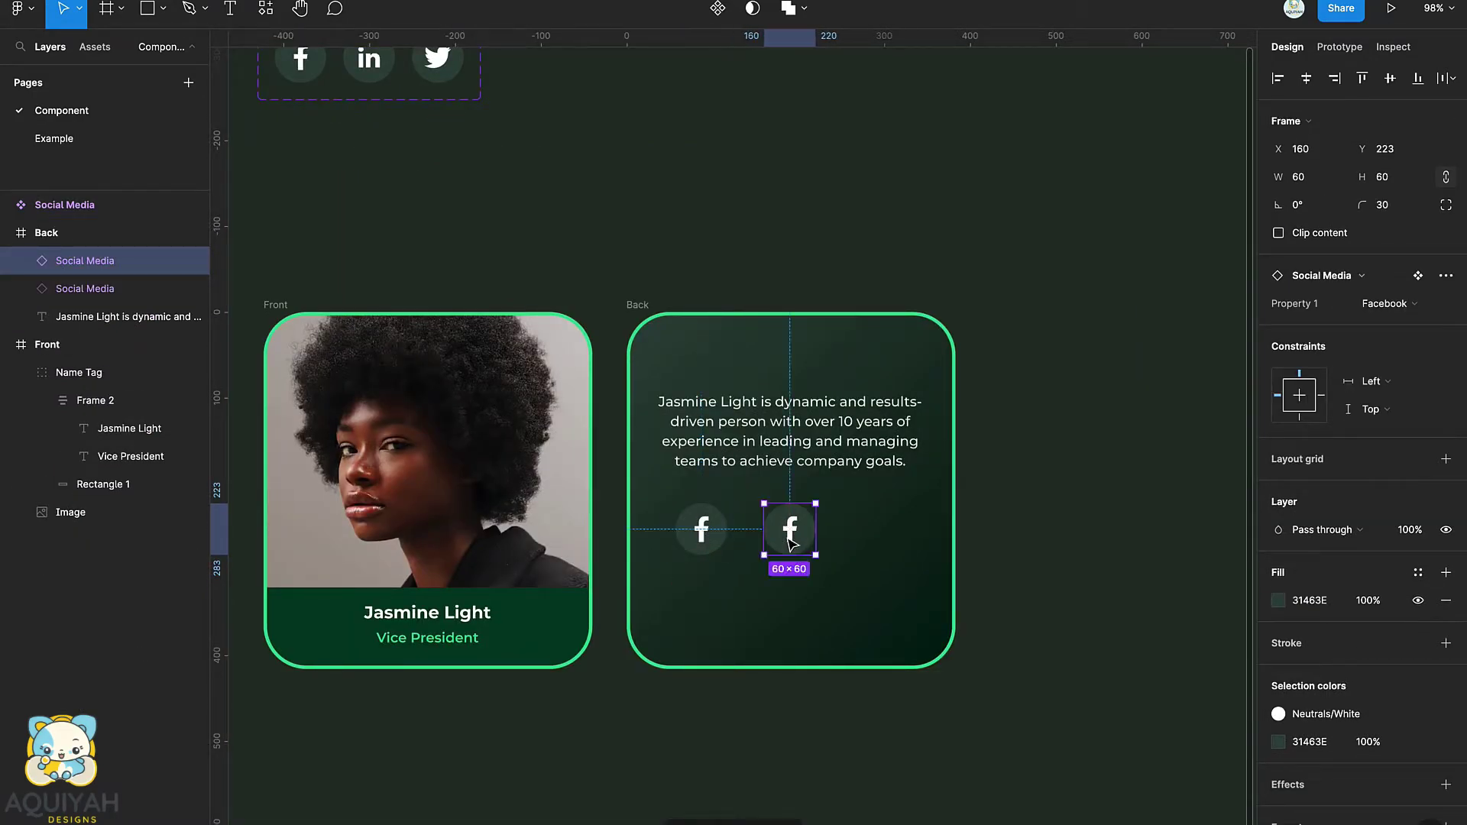
Duplicate the Facebook icon into three and tighten their spacing.
key("ctrl+d")
left_click(701, 528, "shift")
left_click(790, 529, "shift")
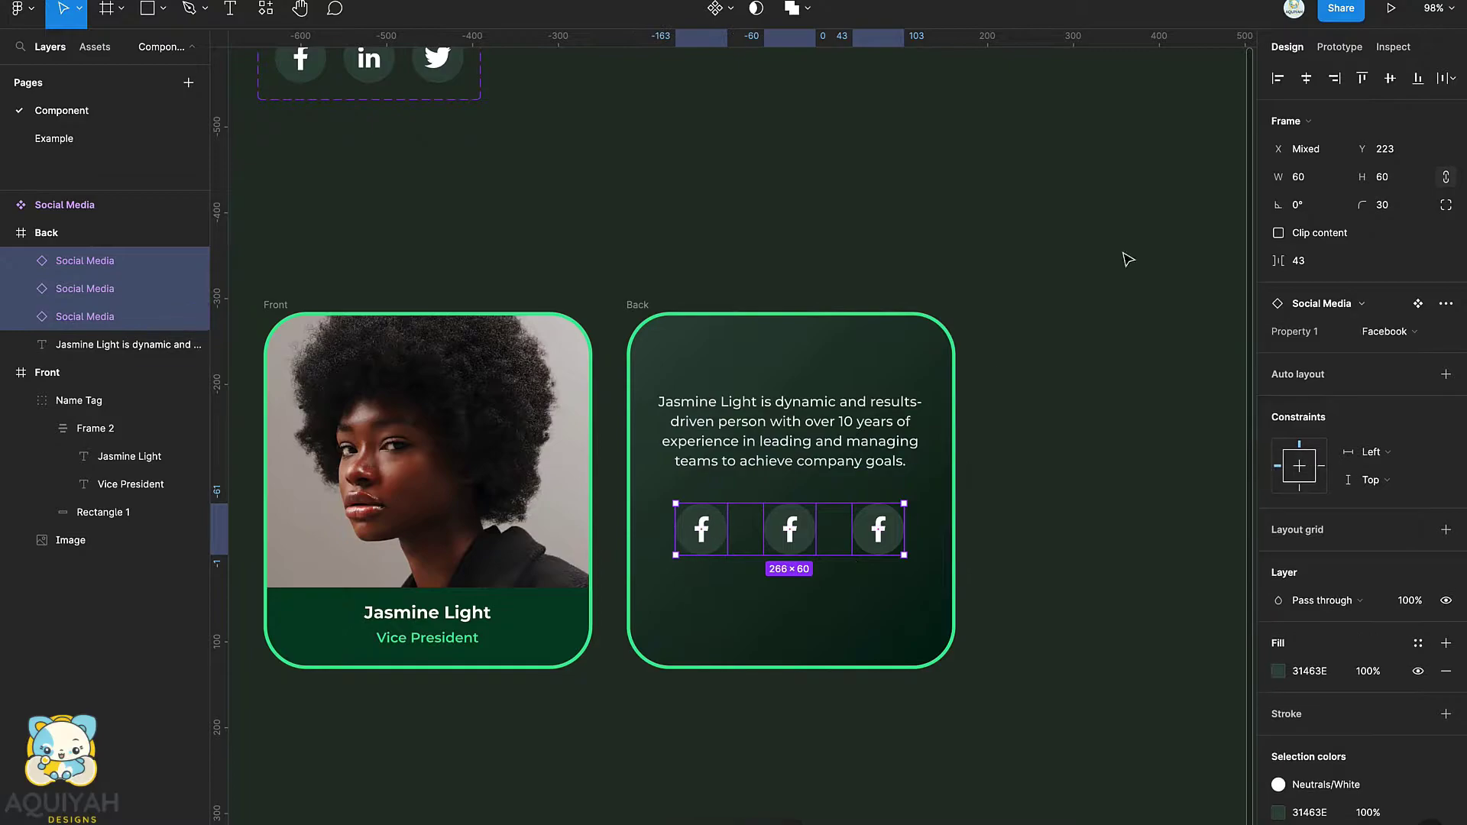
left_click_drag(1277, 261, 1247, 273)
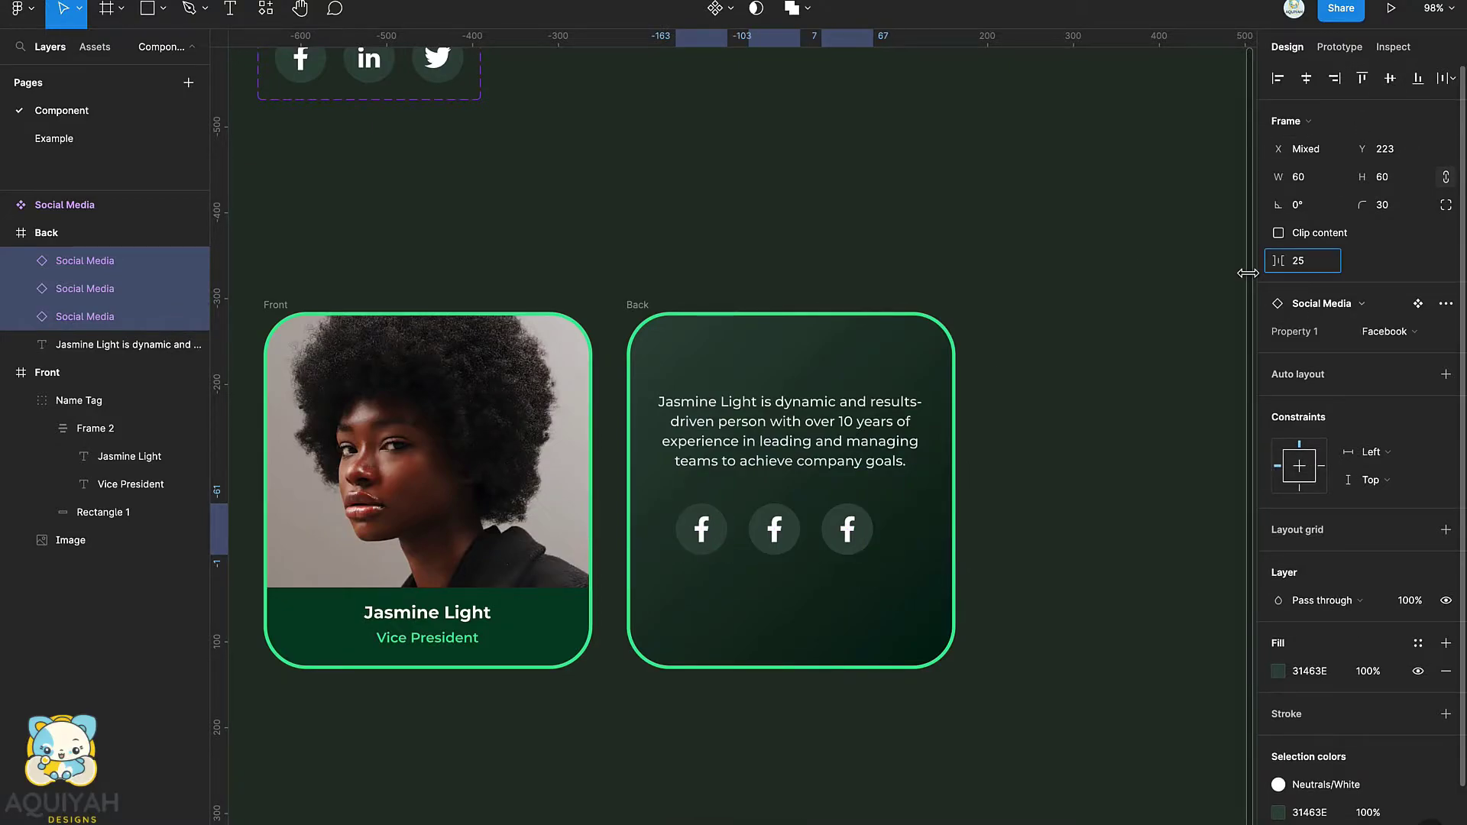
Switch the second icon to LinkedIn and the third to Twitter.
left_click(733, 522)
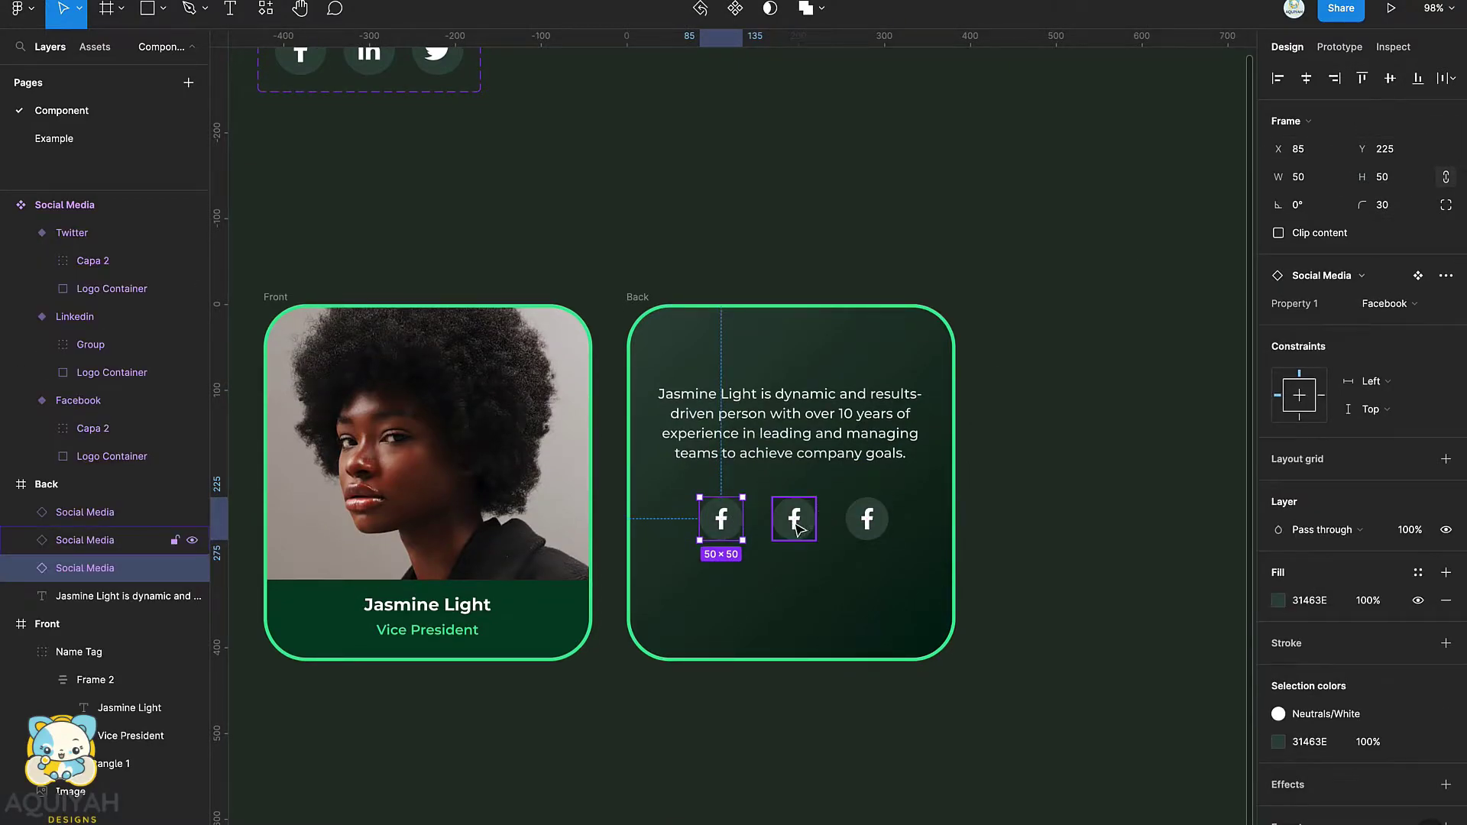
left_click(797, 525)
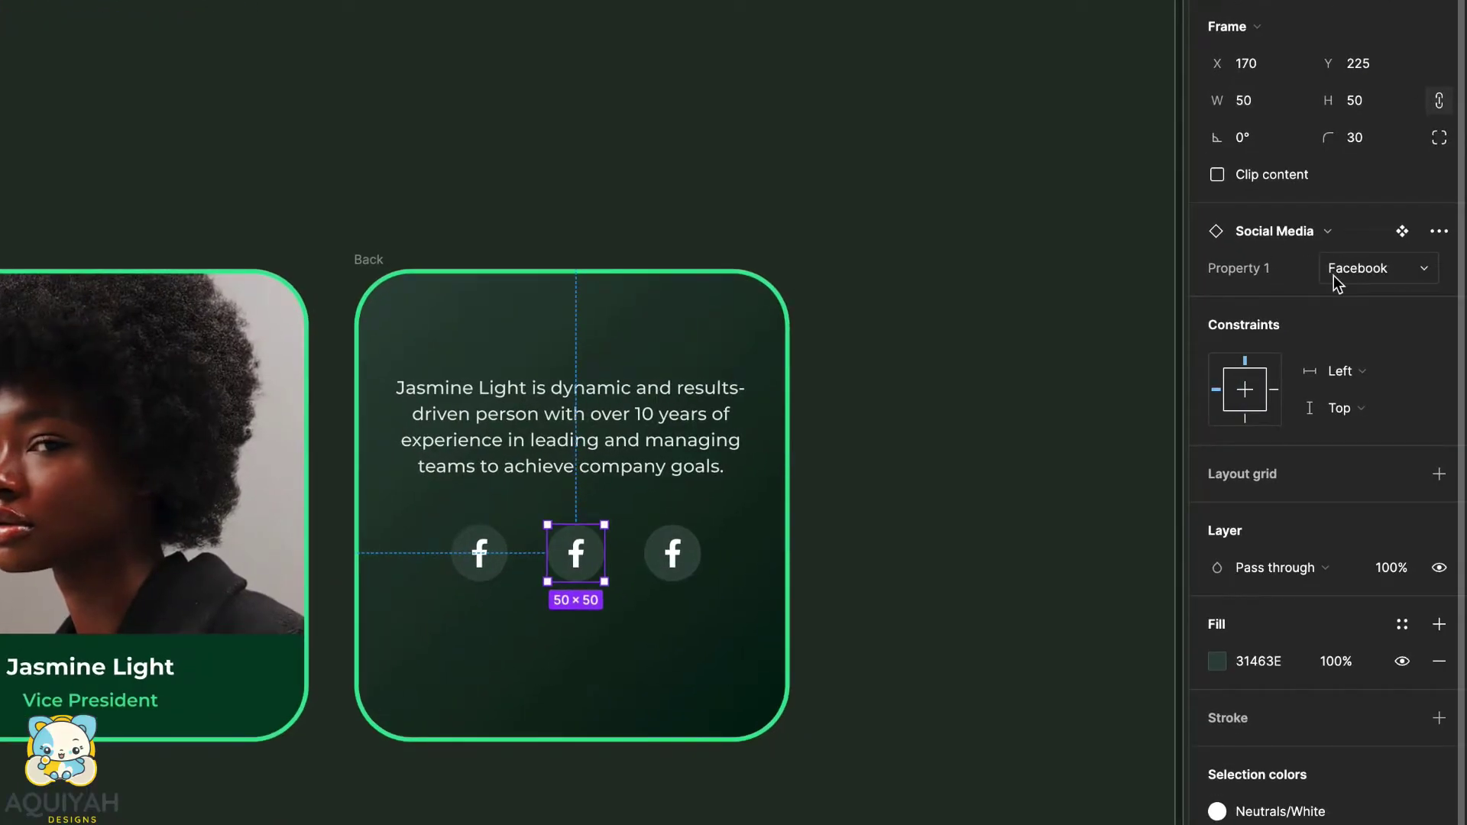
left_click(1333, 283)
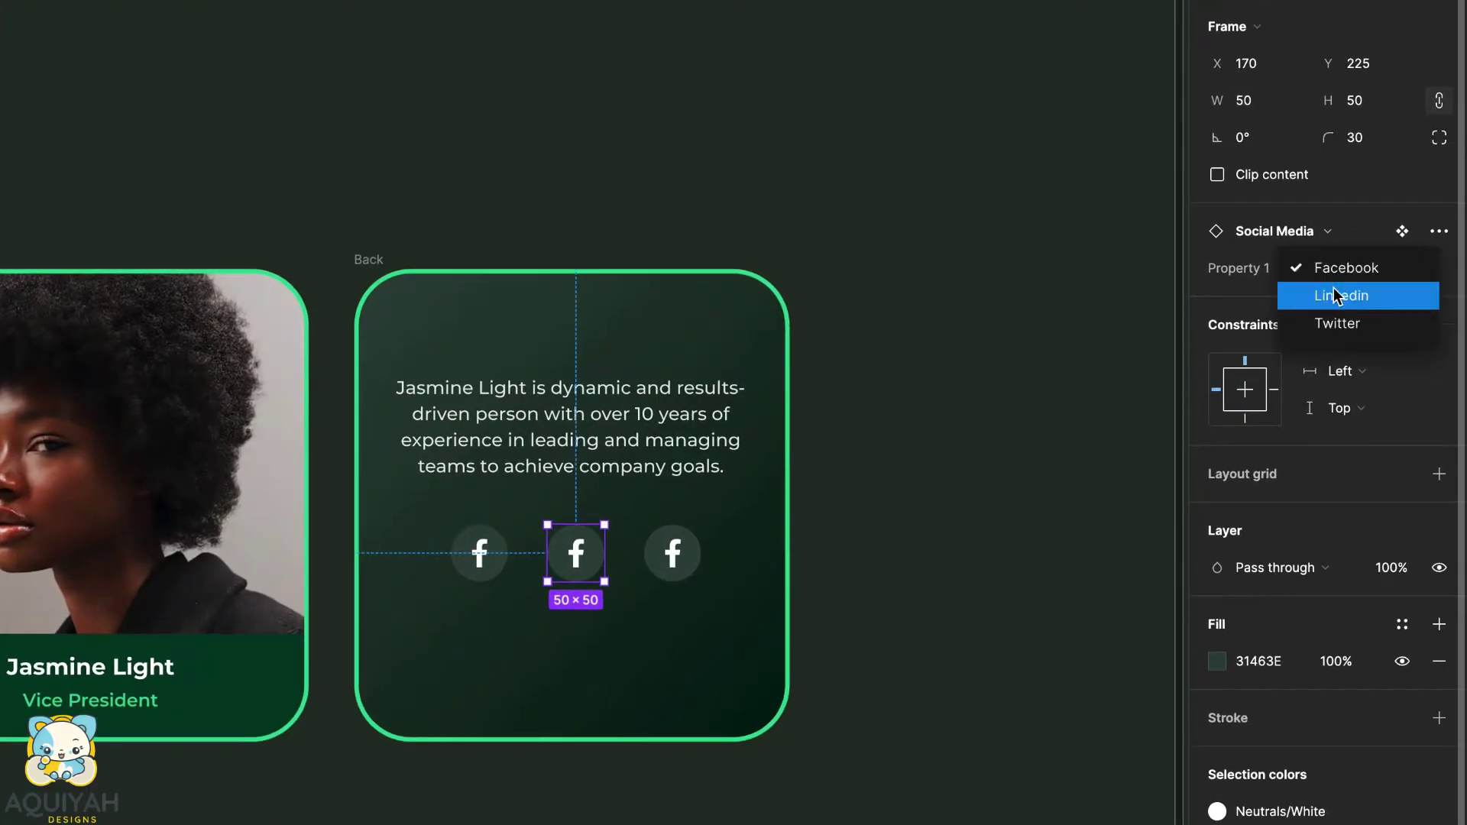
left_click(699, 564)
left_click(1377, 267)
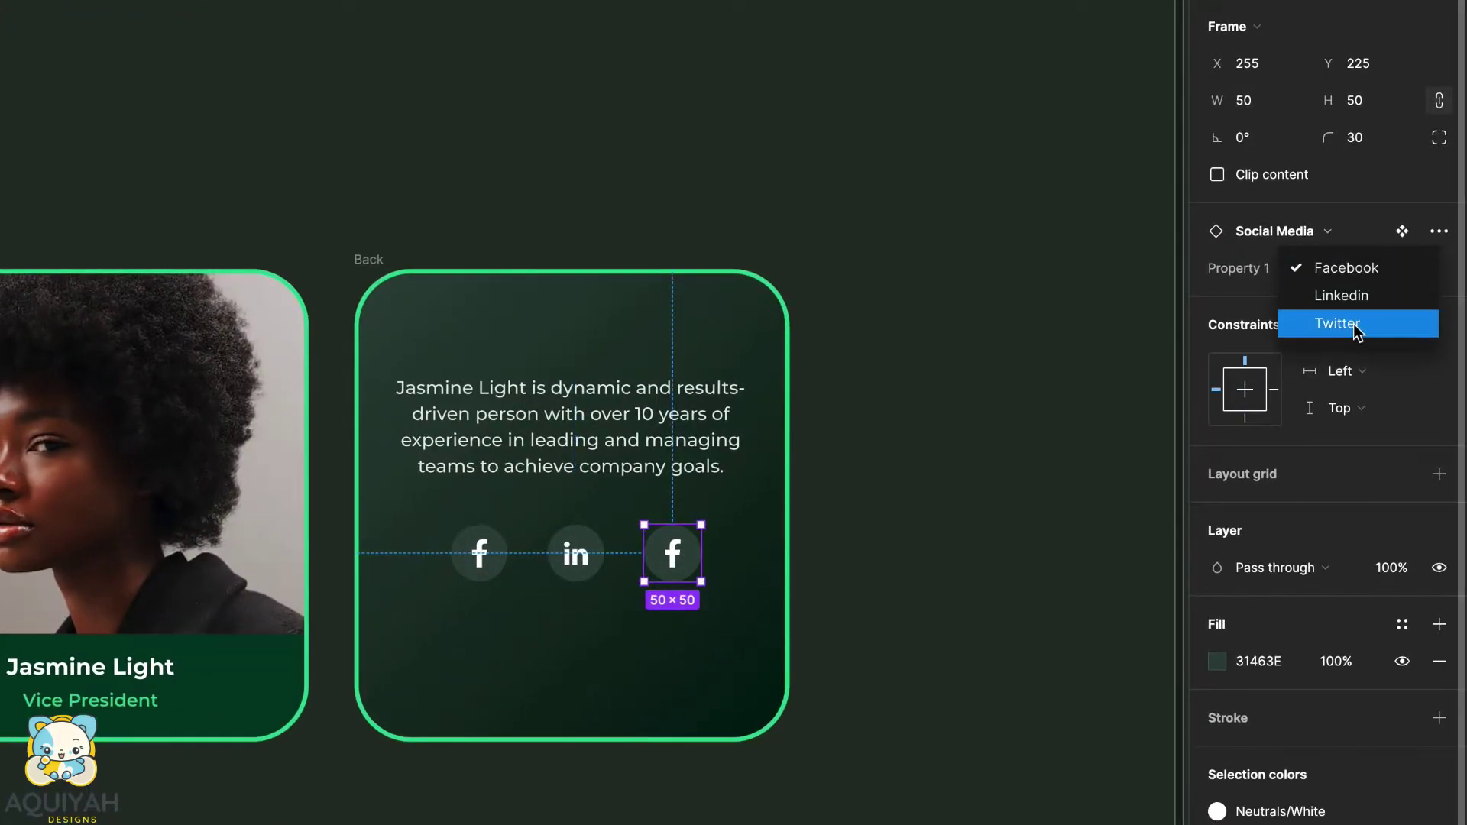
left_click(1288, 321)
Arrange the three icons in an auto-layout row centred under the bio text.
left_click(893, 659)
left_click(672, 568)
left_click(554, 579, "shift")
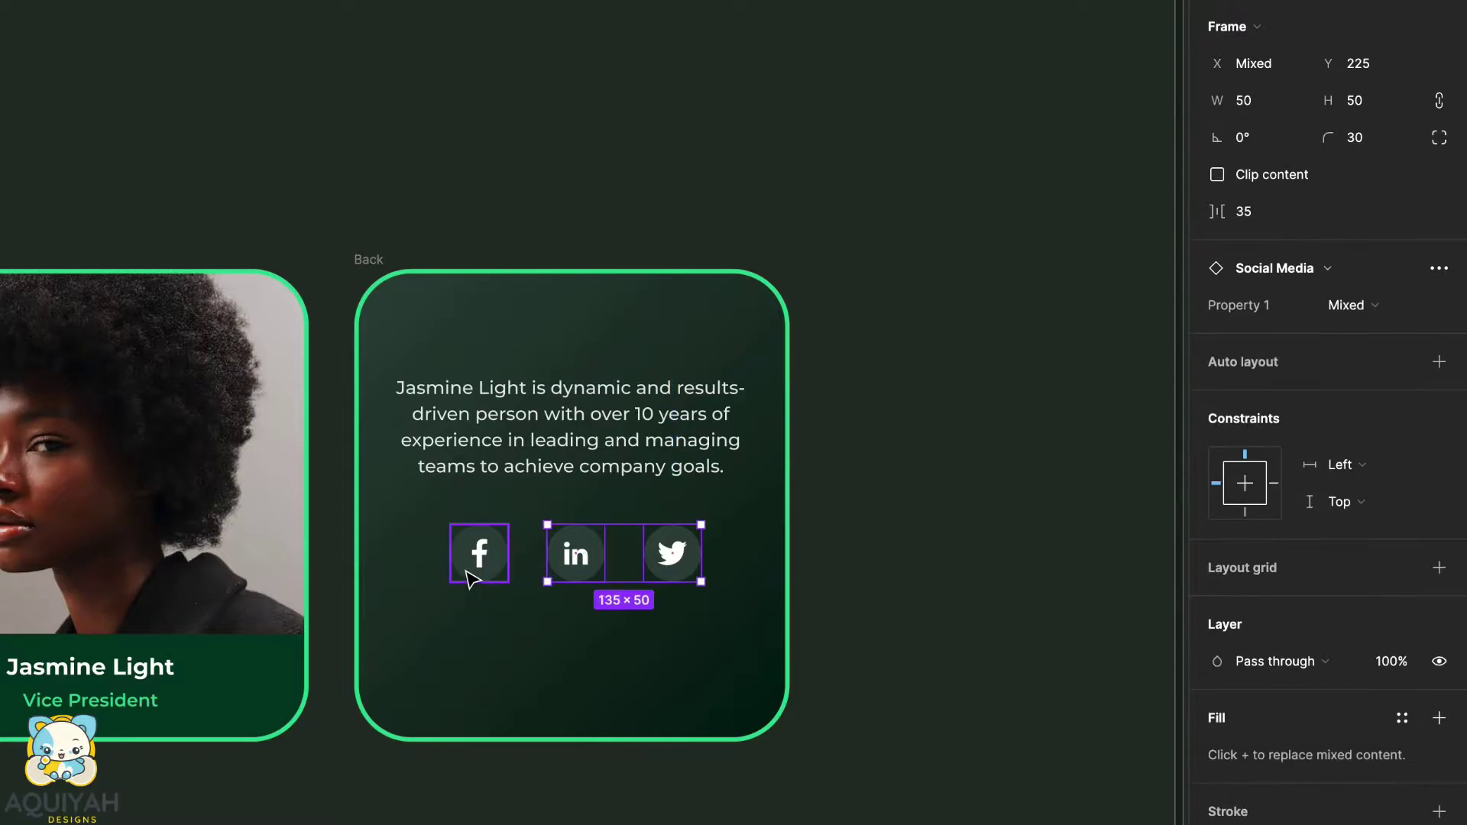
left_click(1439, 362)
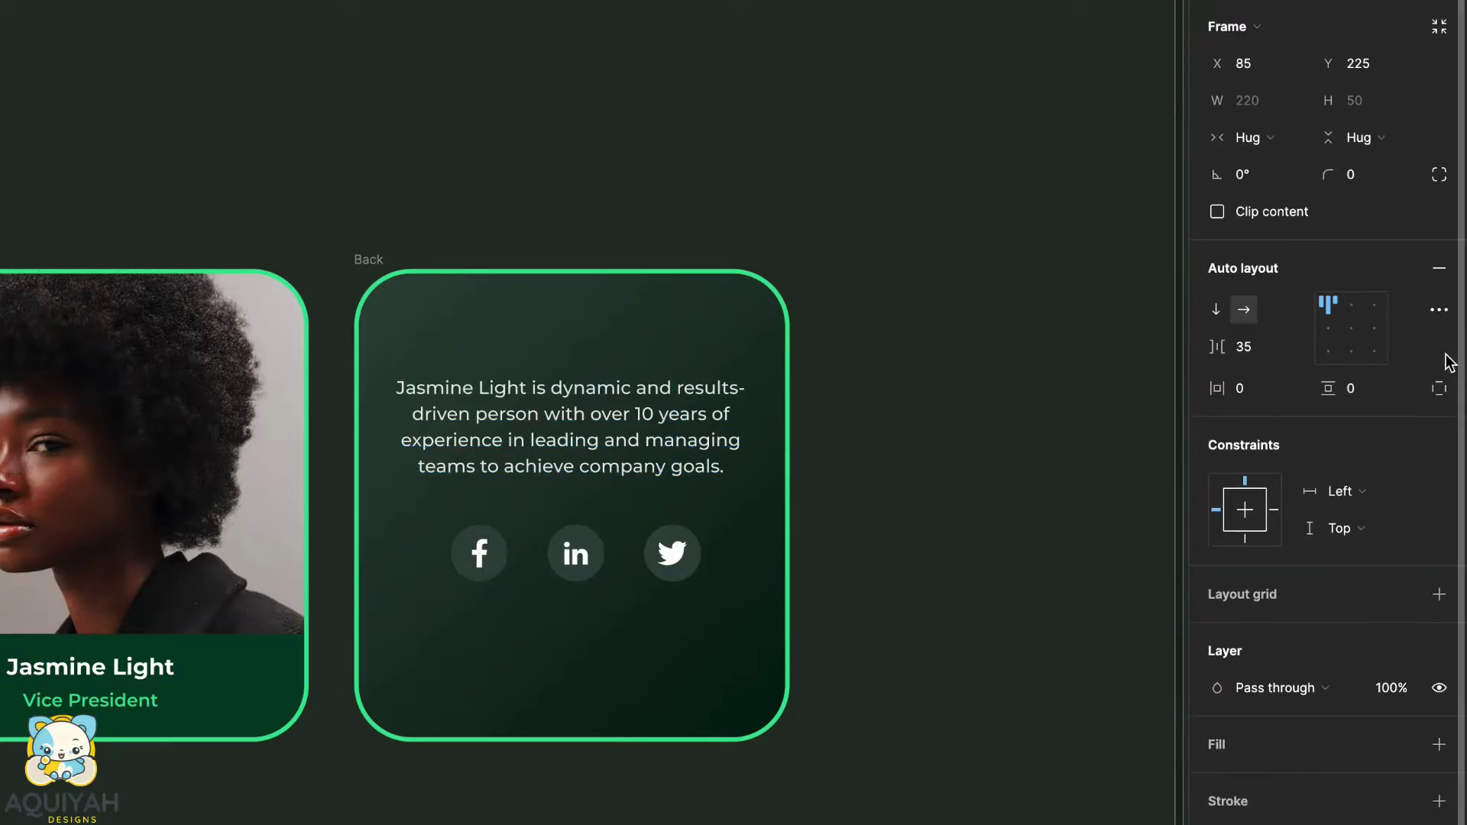
left_click(1352, 331)
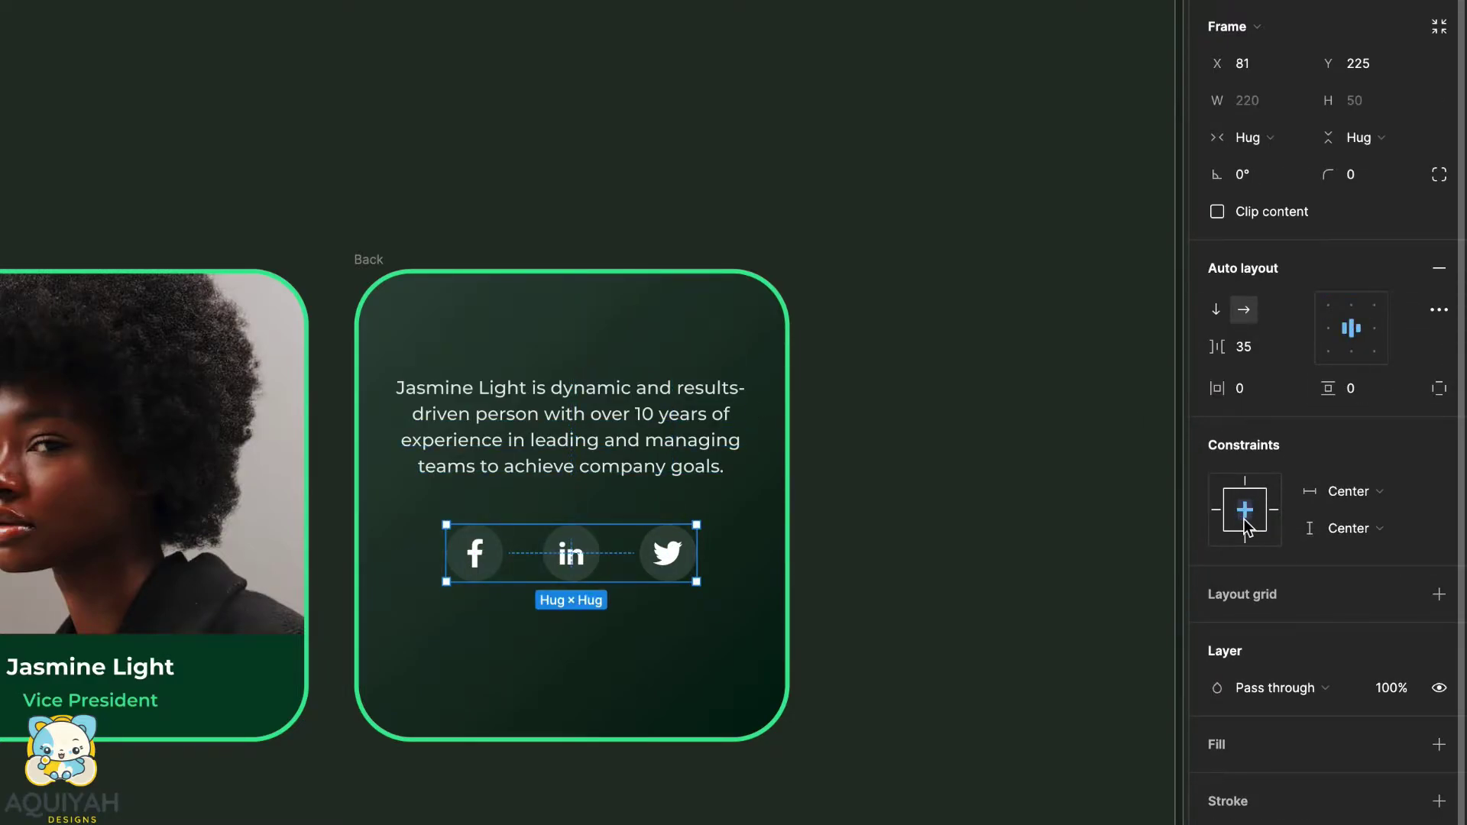
left_click(471, 286)
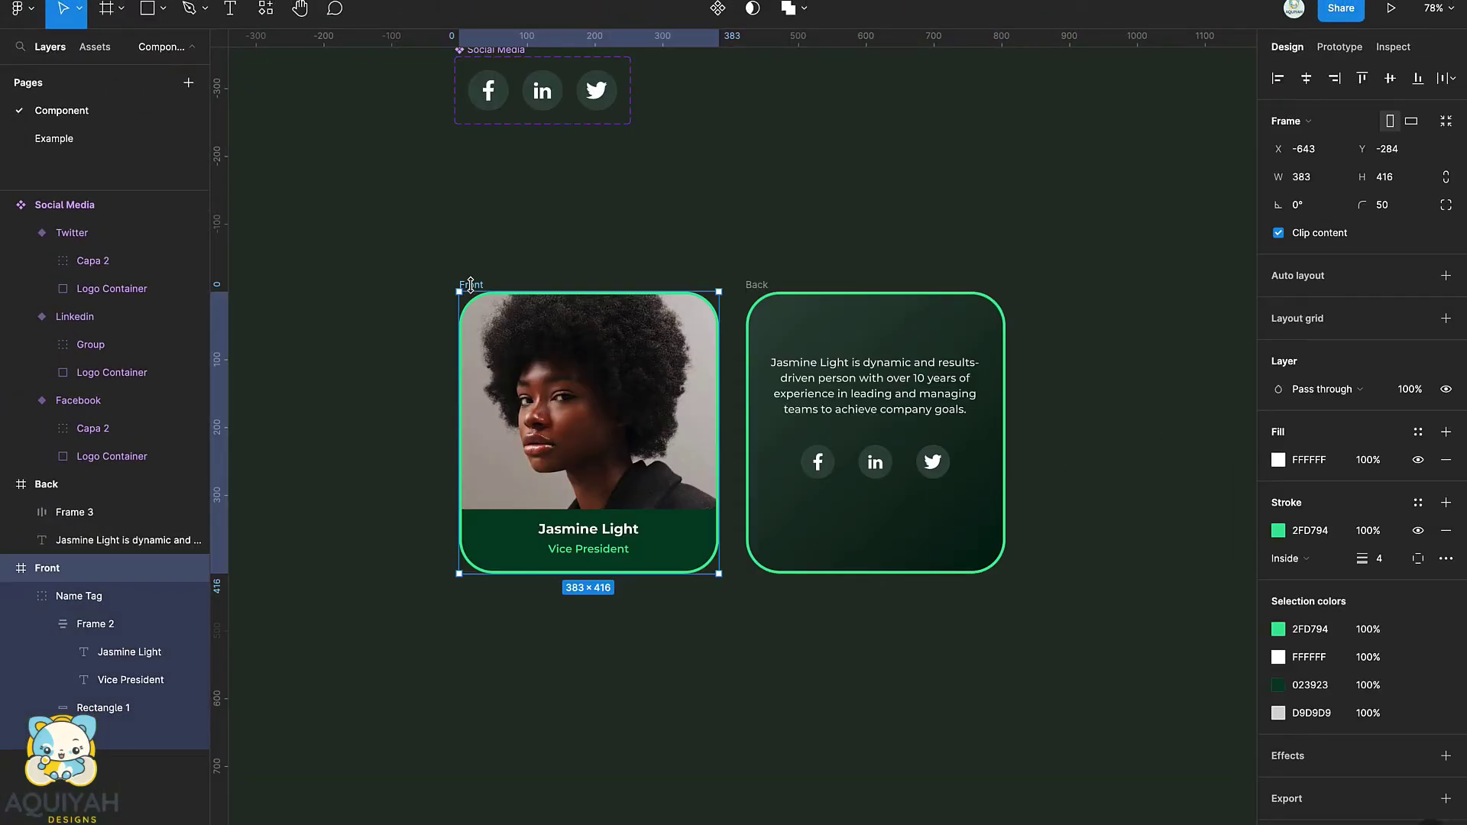
Move Front over Back, flip Back horizontally and send it beneath Front.
left_click_drag(471, 285, 759, 290)
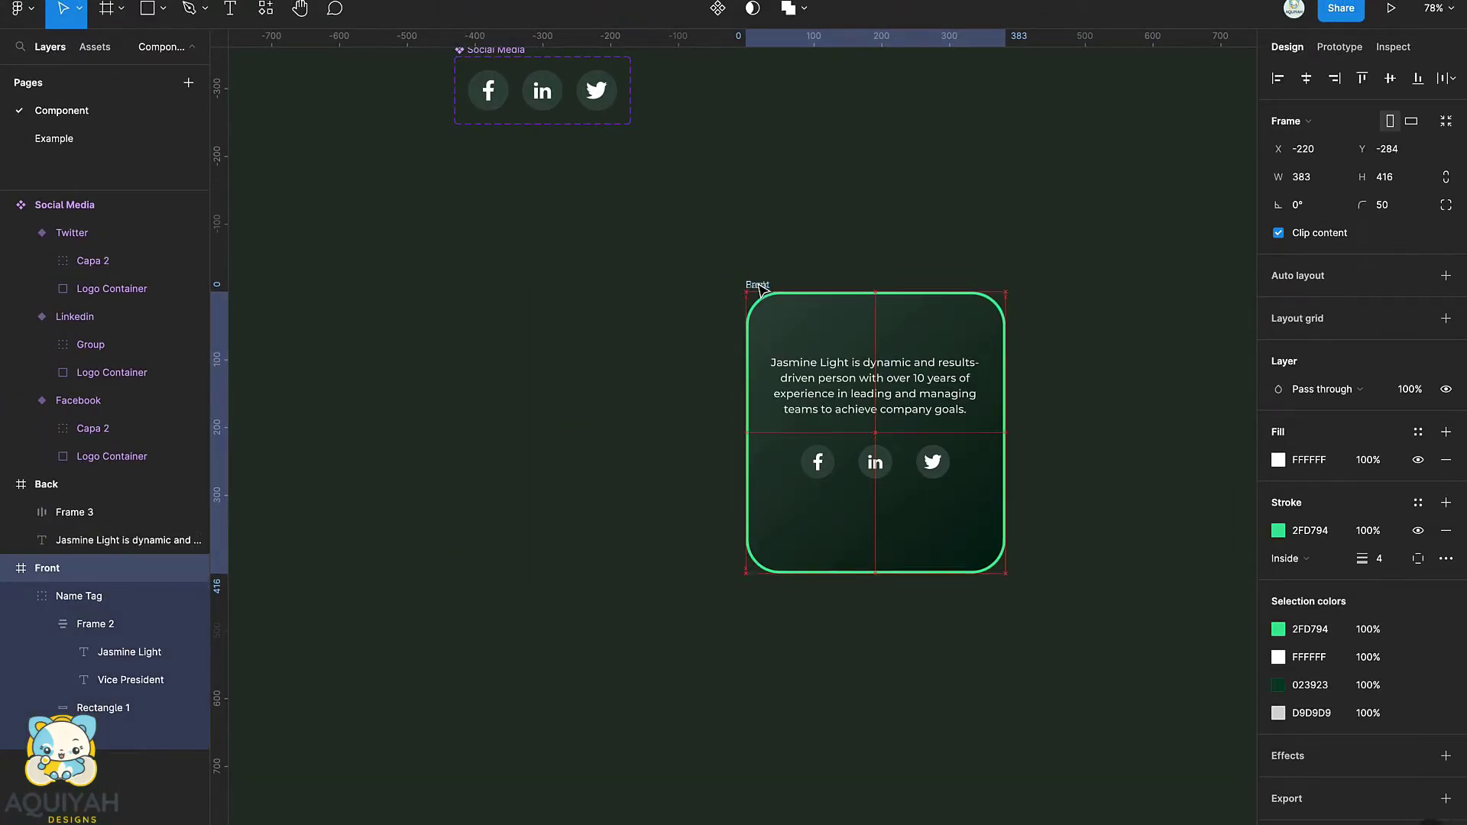
right_click(46, 226)
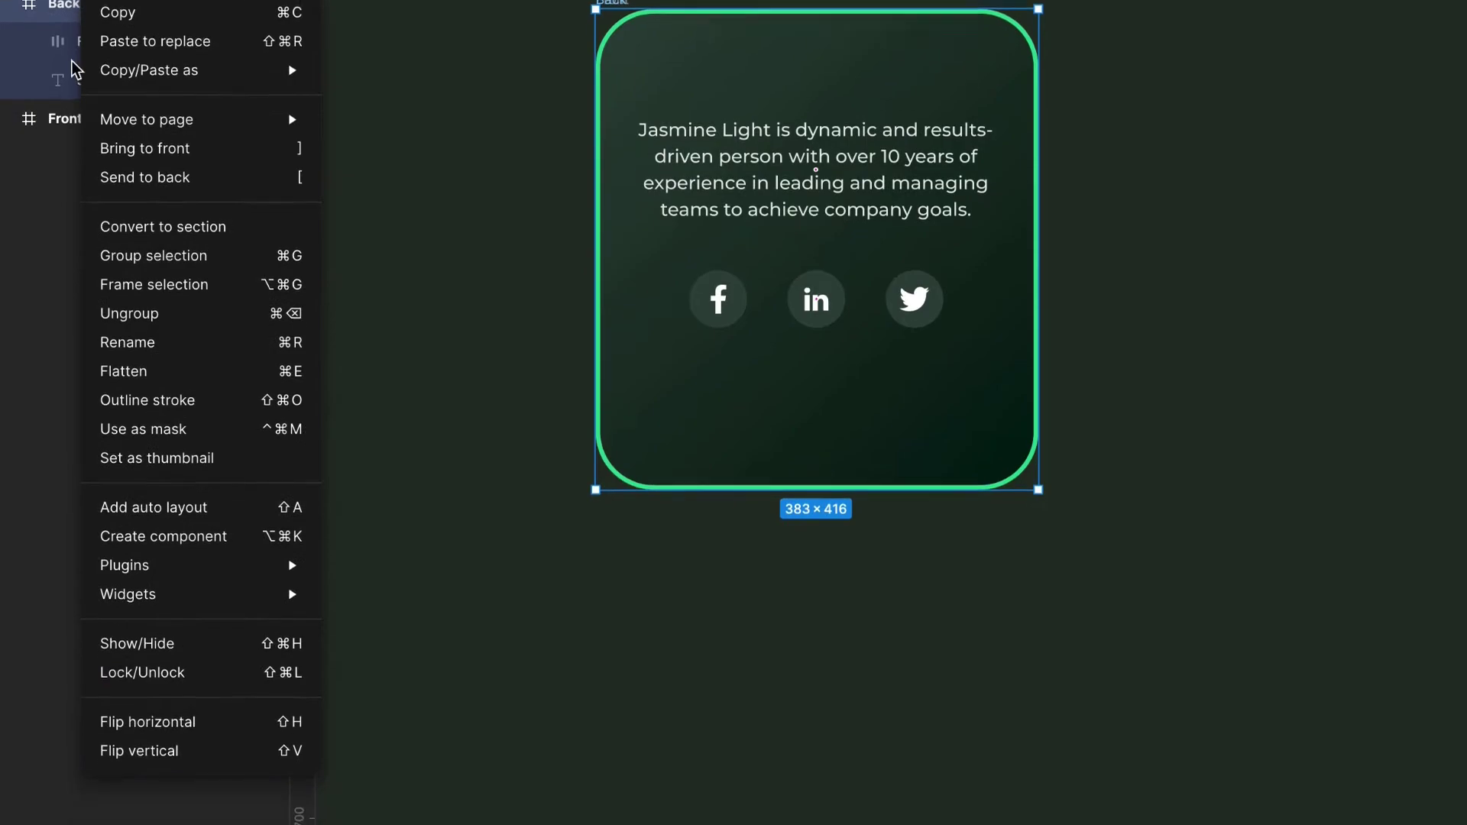
left_click(115, 722)
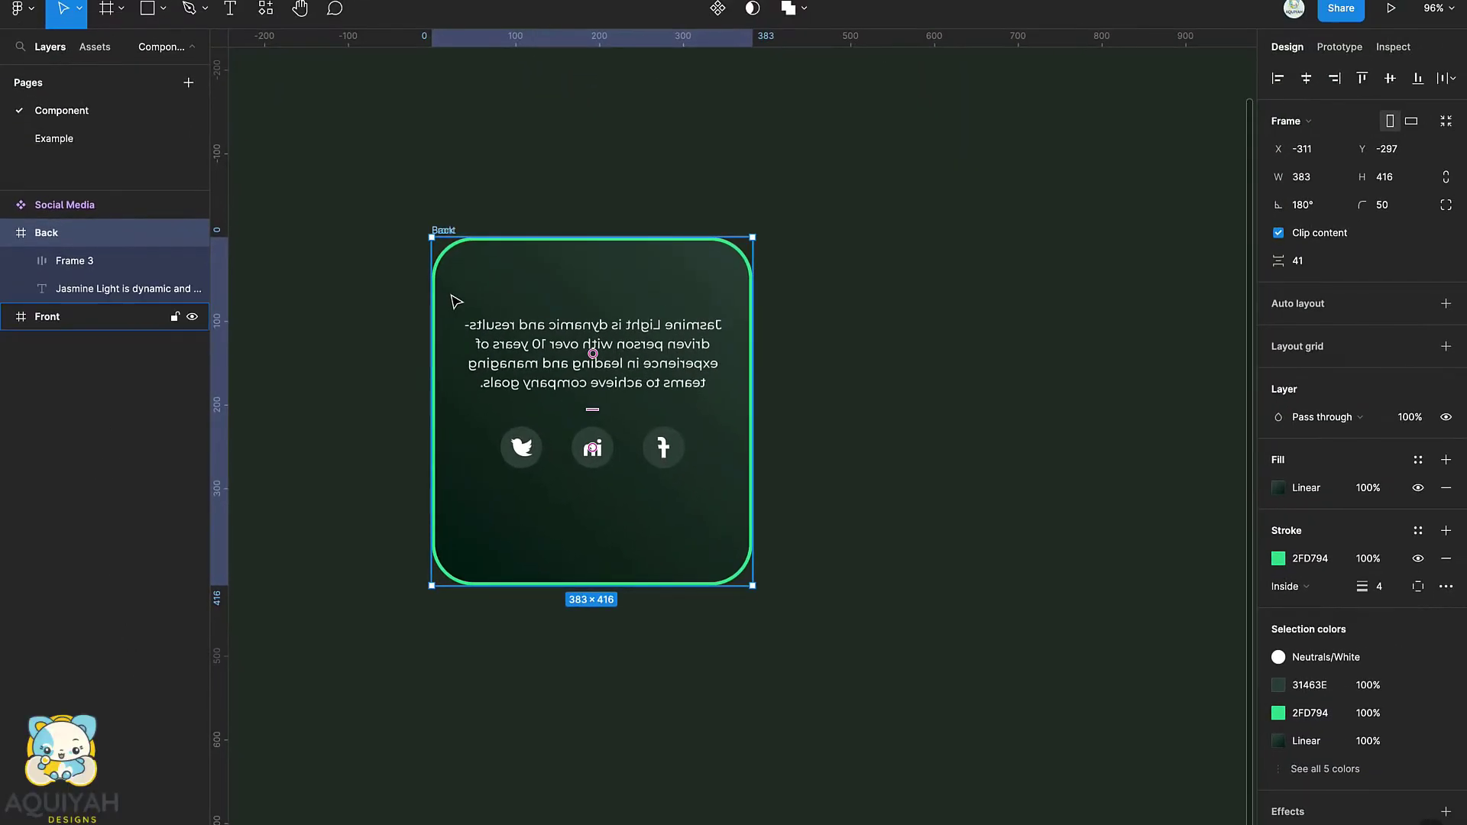
right_click(452, 299)
left_click(560, 457)
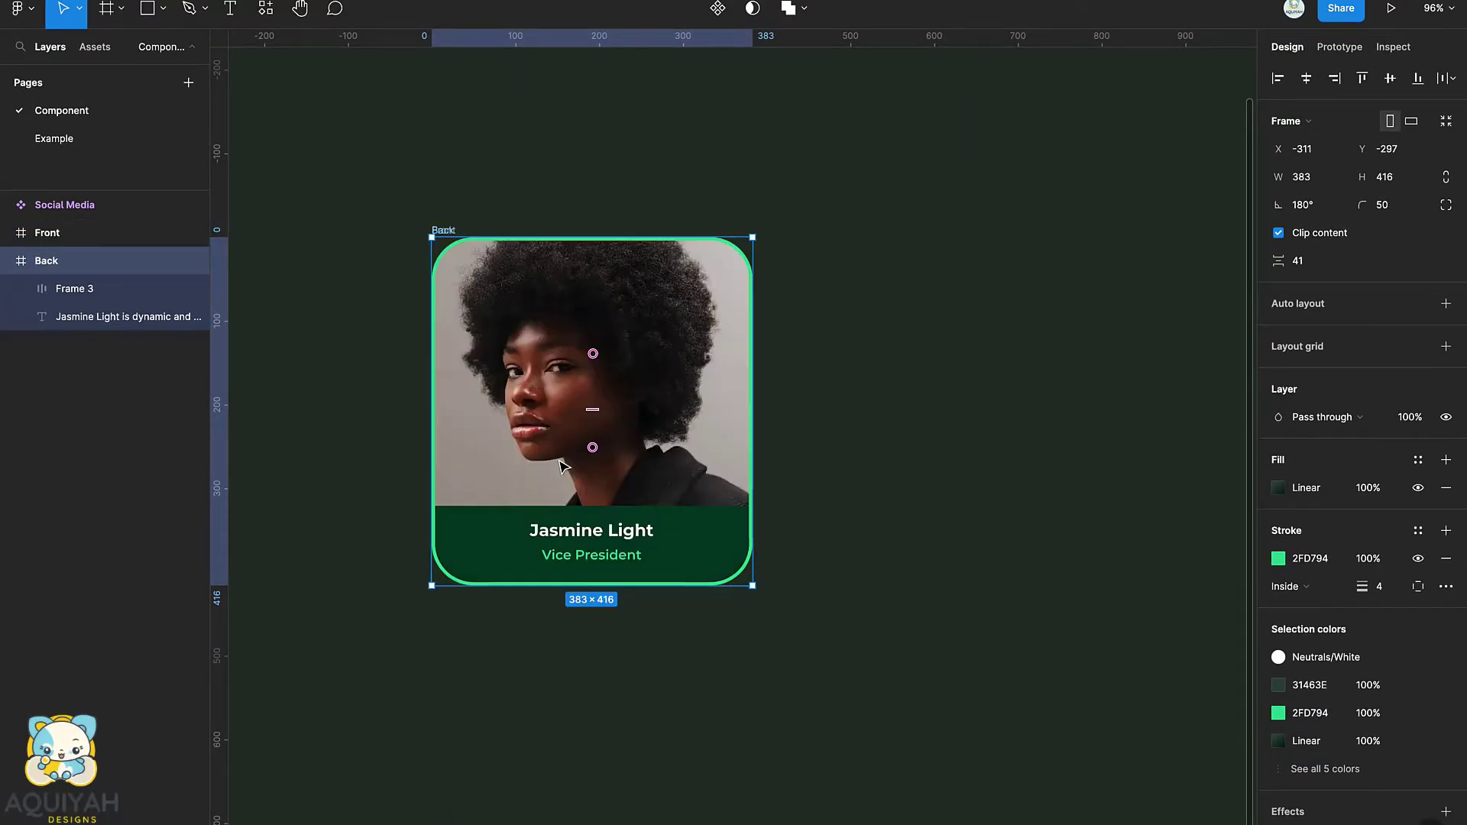
Wrap the Front and Back cards together in a frame named Name Card.
left_click(811, 696)
left_click_drag(354, 167, 840, 699)
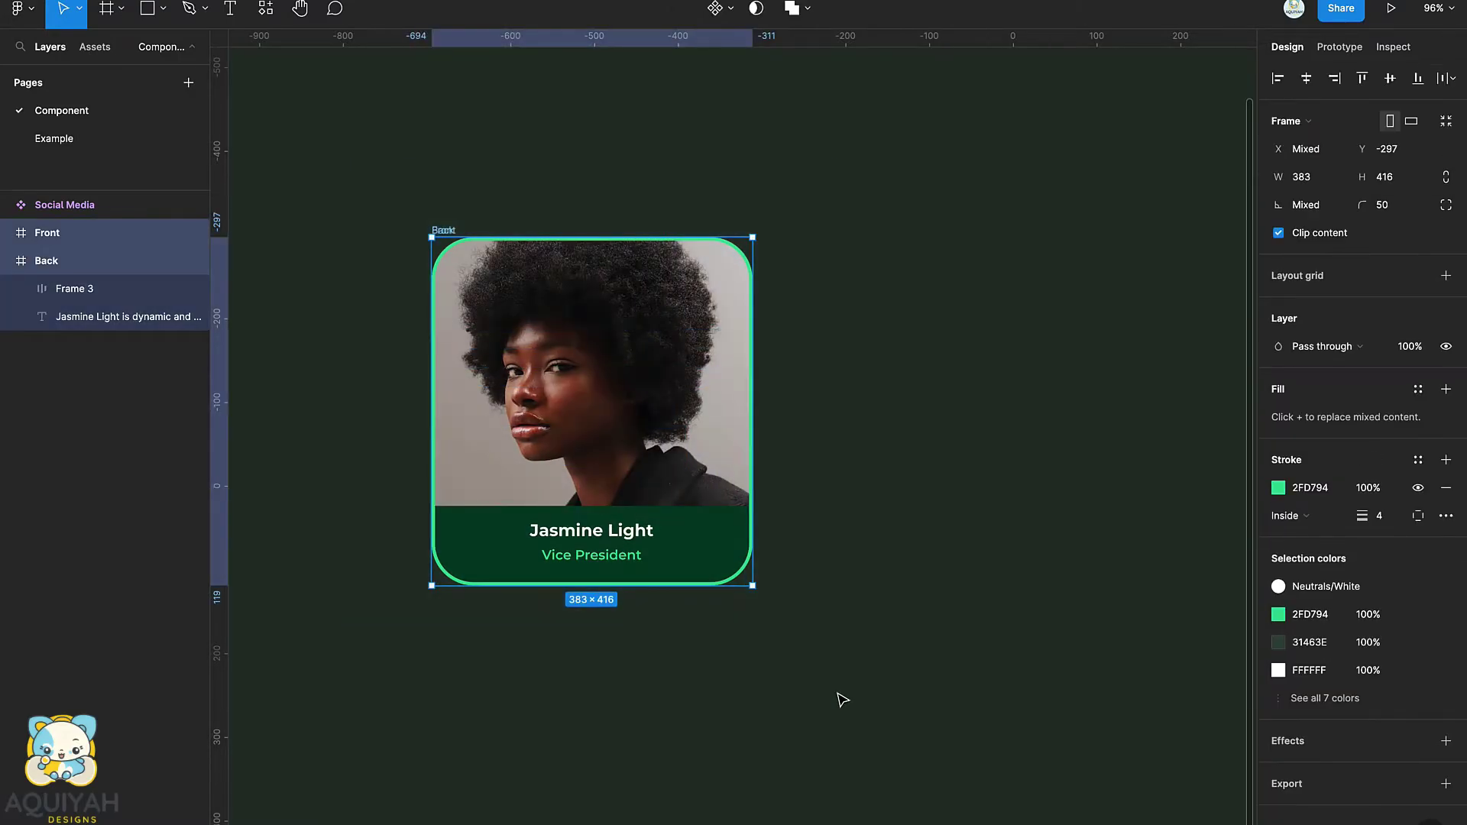
right_click(628, 402)
left_click(687, 529)
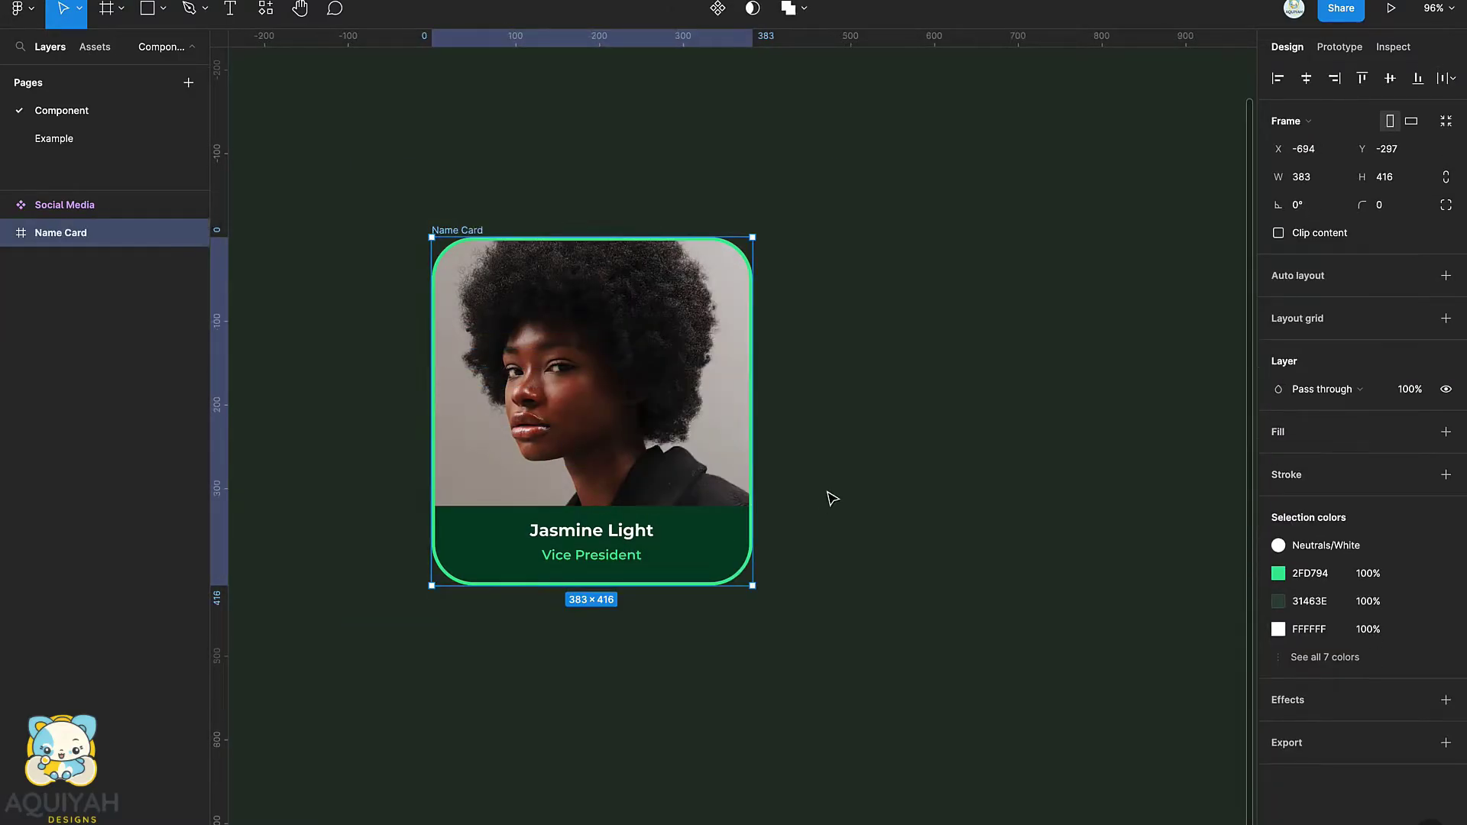
scroll(832, 499, "down", 2)
left_click(491, 300)
left_click(485, 206)
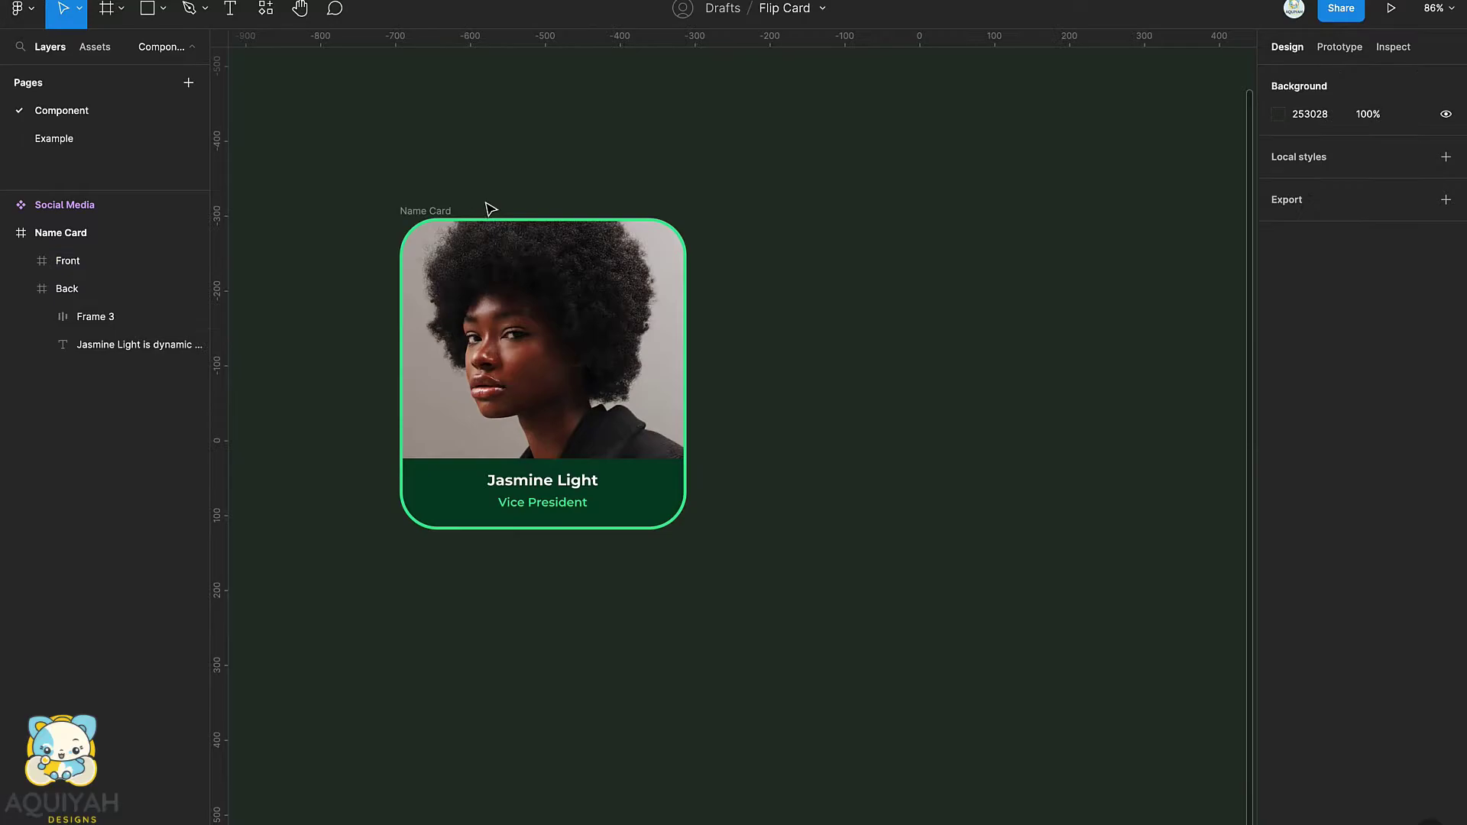
Duplicate Name Card, flip the copy, and set its Front layer to 0 opacity and lock it.
left_click(422, 211)
key("ctrl+d")
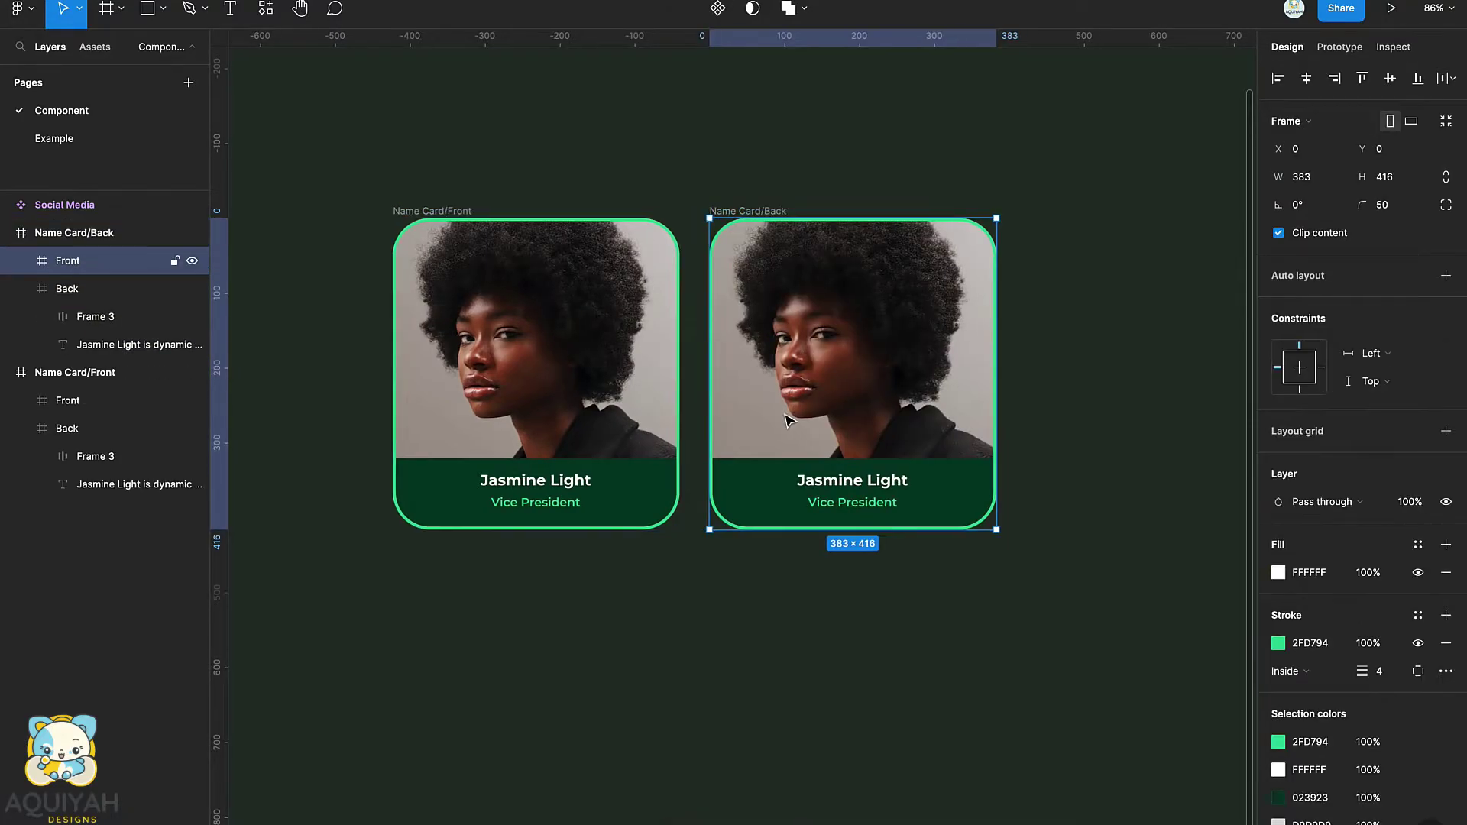
right_click(797, 298)
left_click(872, 771)
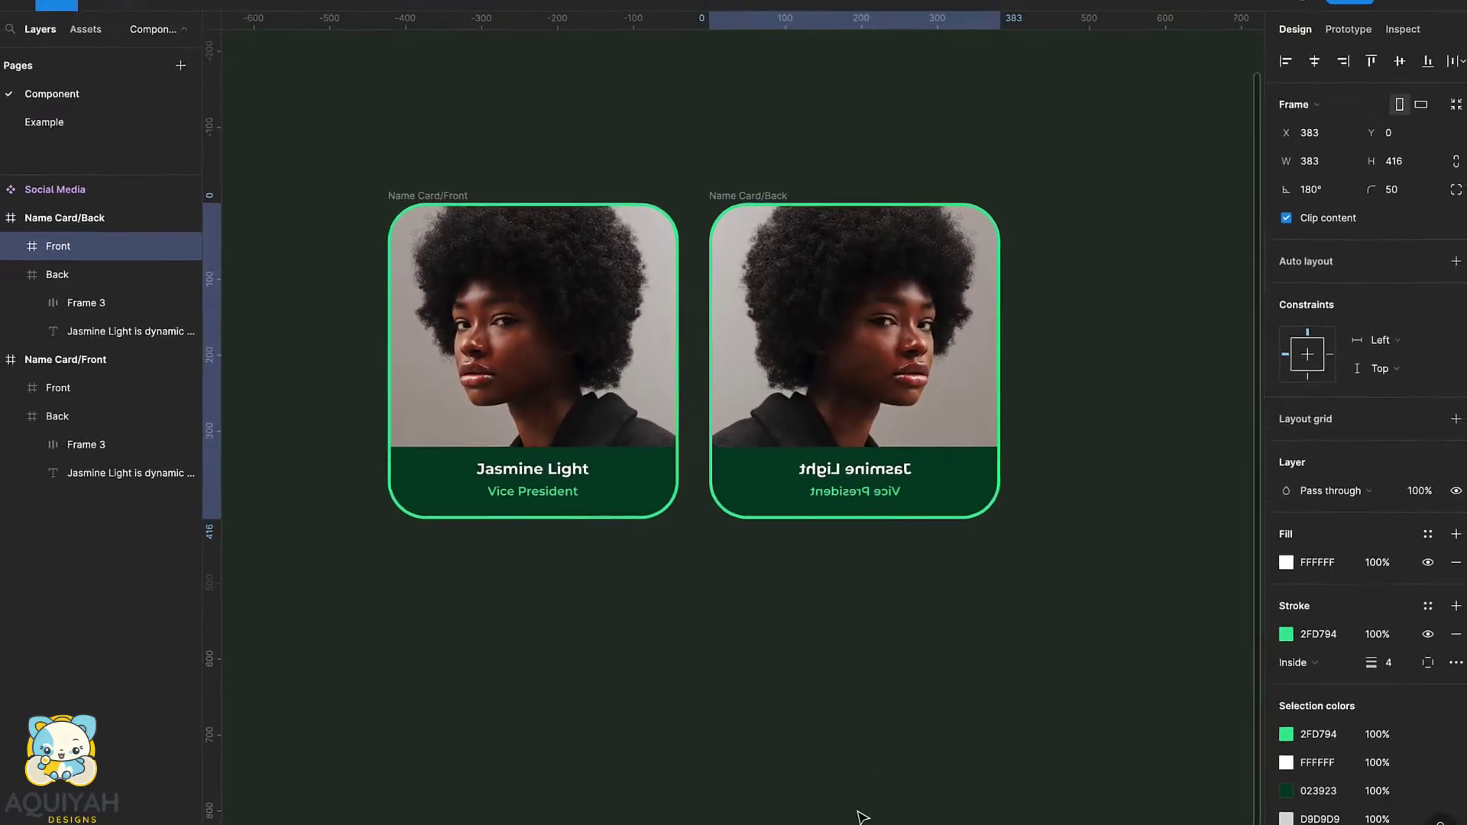
type("0")
key("Return")
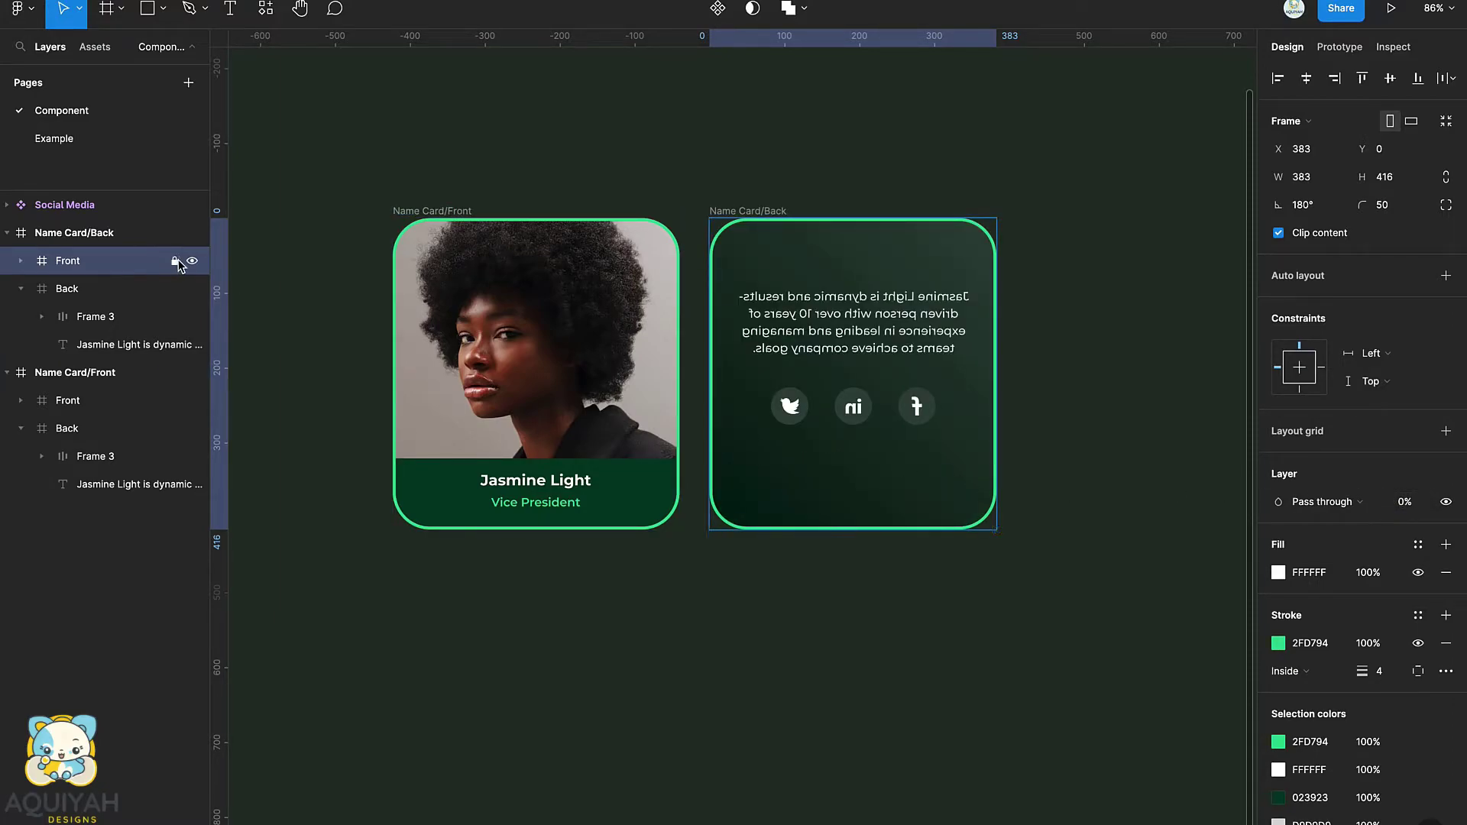
left_click(175, 262)
left_click(173, 287)
Flip the copy's Back layer so its bio and icons read correctly, then select both cards.
right_click(854, 291)
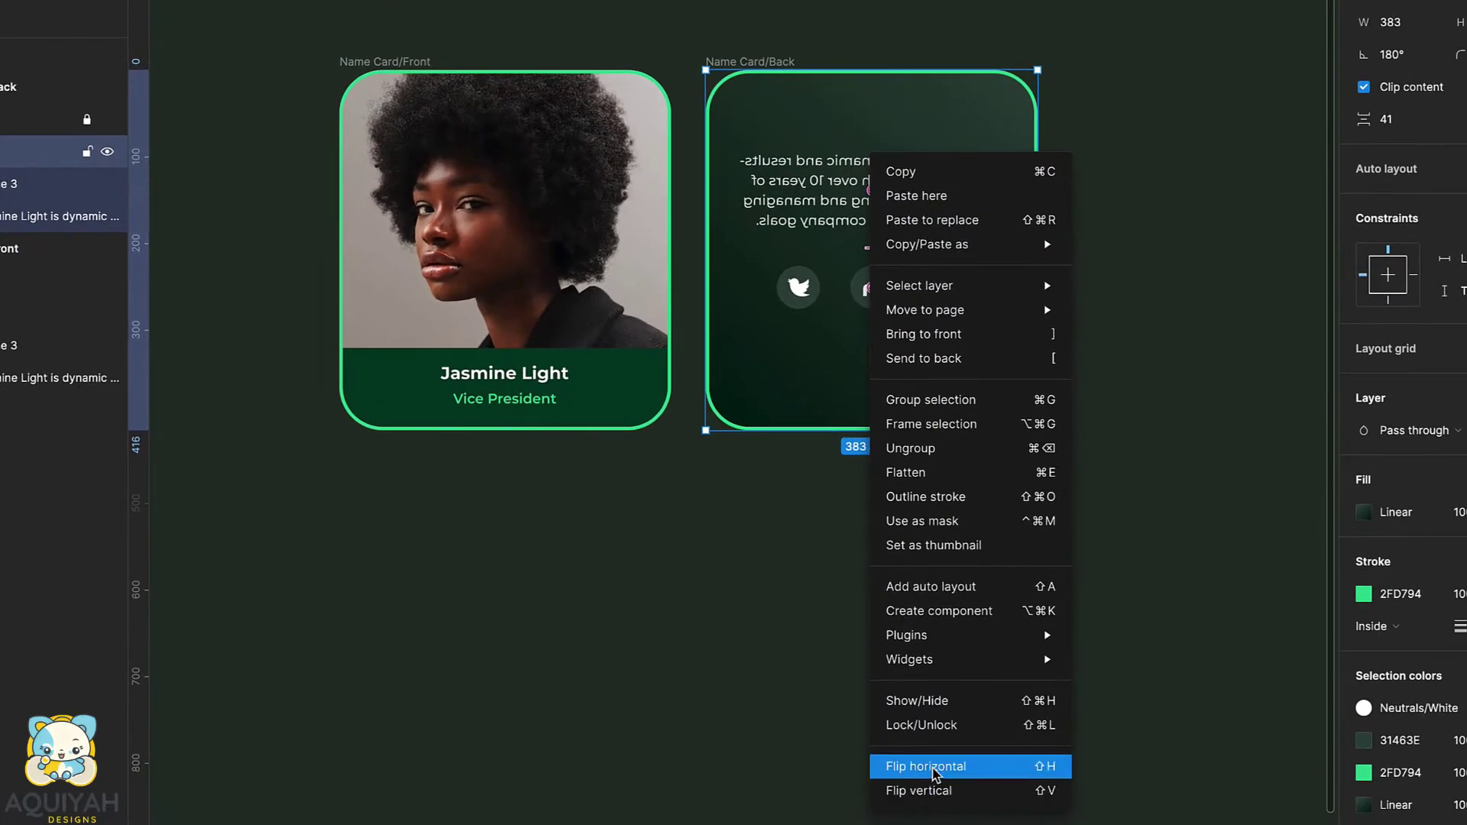
left_click(935, 772)
left_click(507, 210)
left_click(765, 212, "shift")
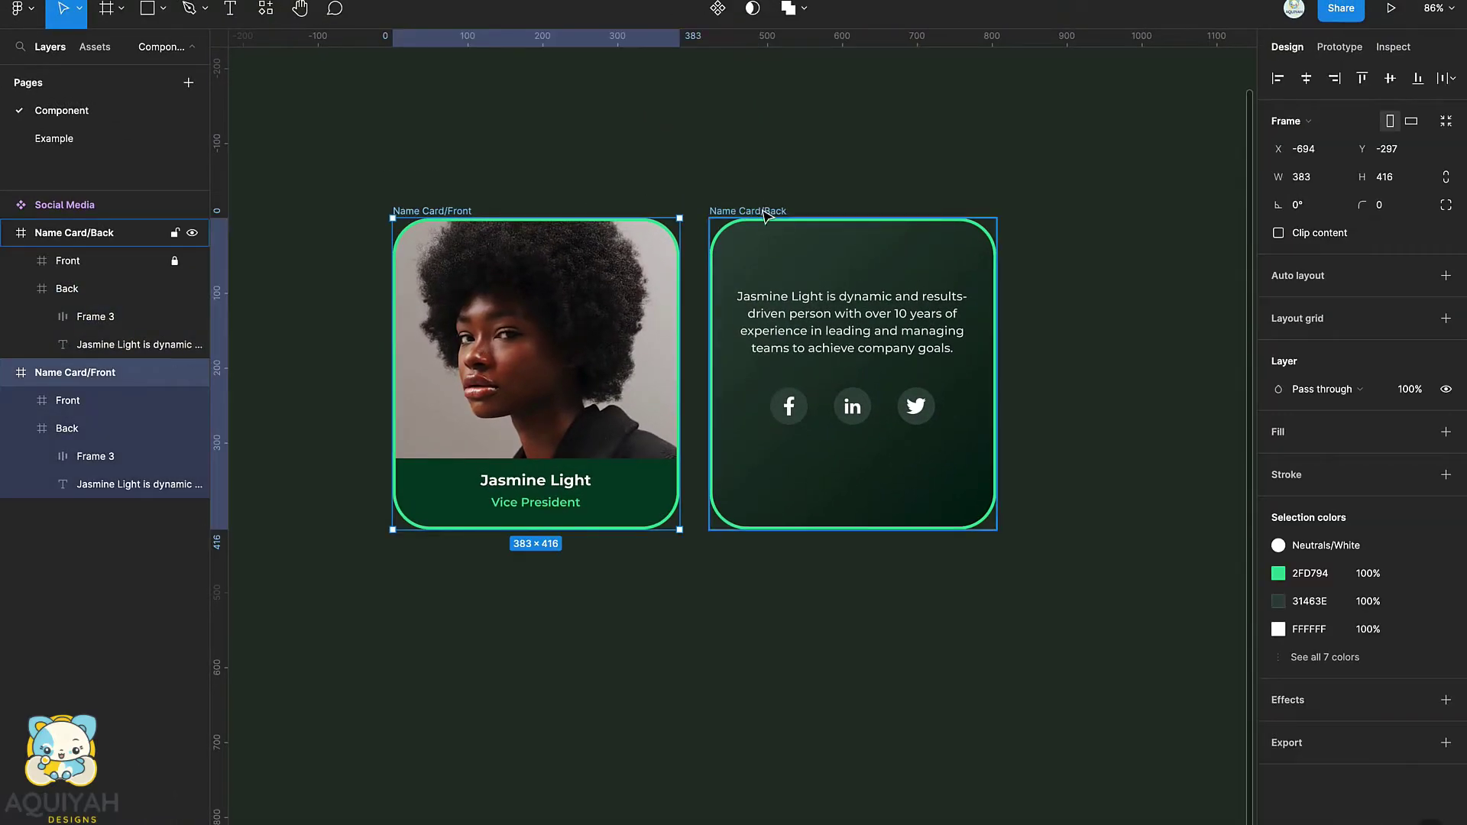
Combine the two cards into the Name Card component set.
left_click(729, 22)
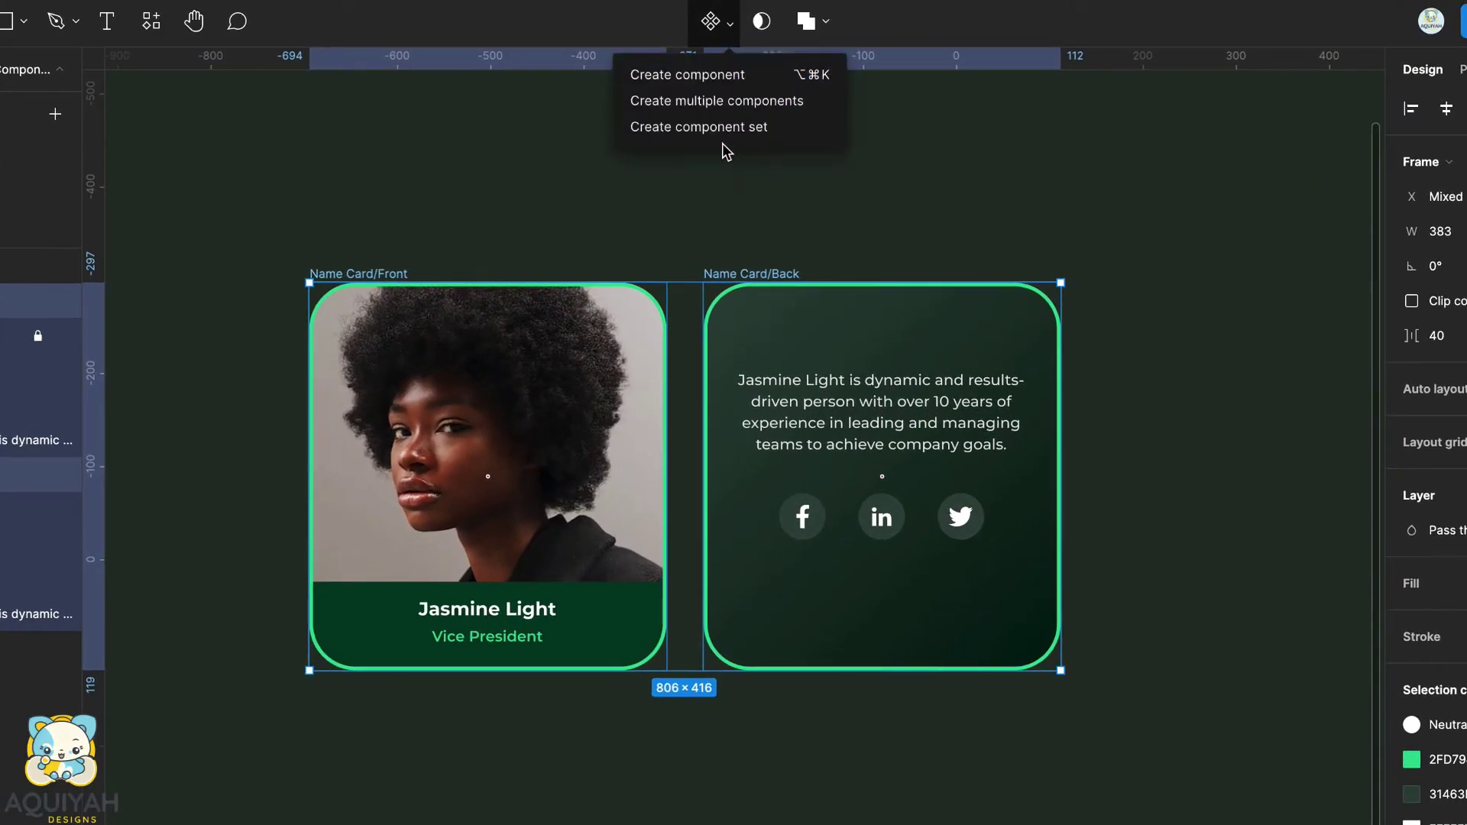
left_click(725, 127)
left_click(1348, 74)
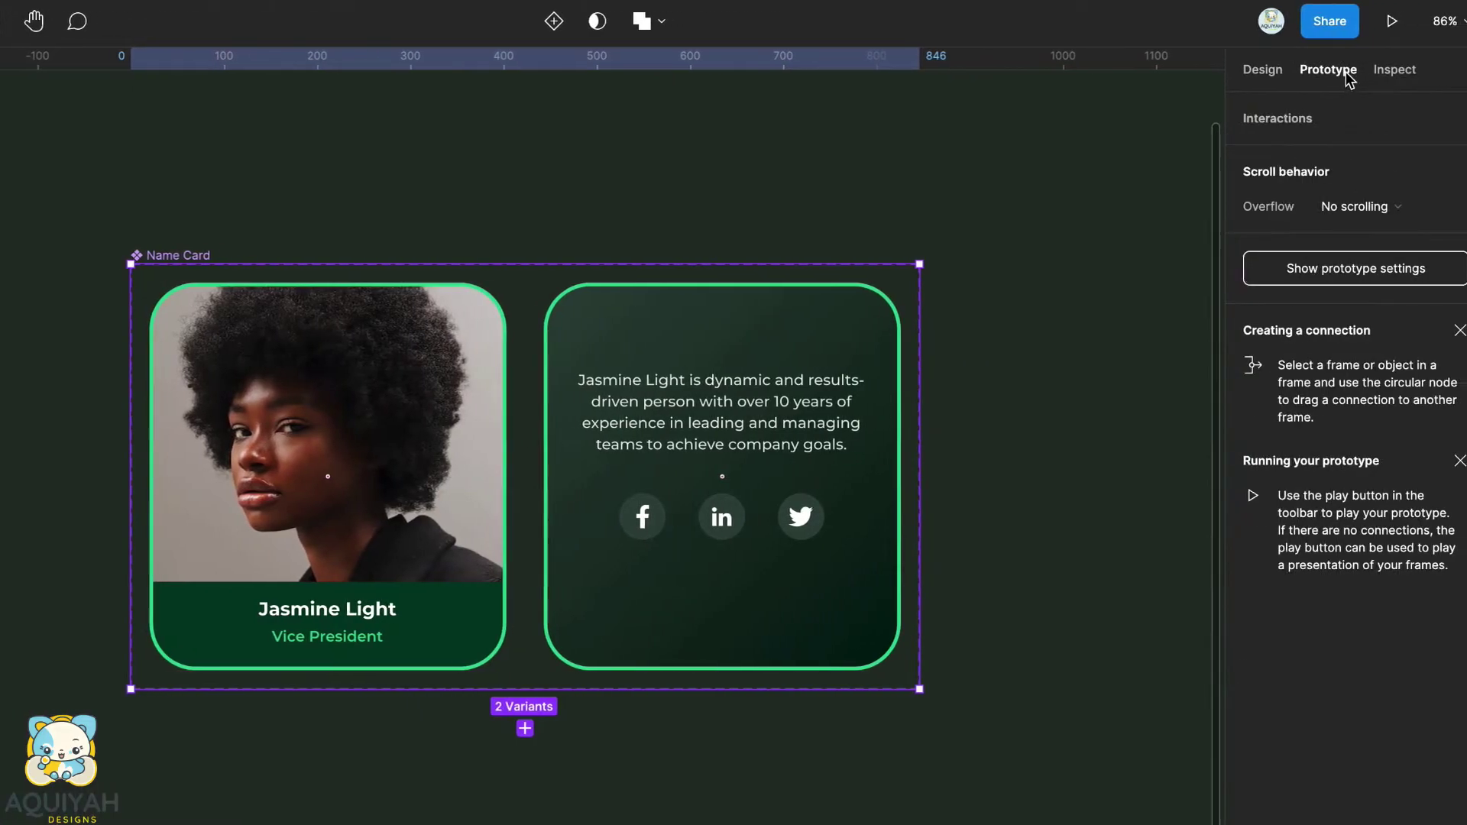
left_click(402, 437)
Link the Front variant to Back with a While hovering smart-animate interaction.
key("ctrl+backslash")
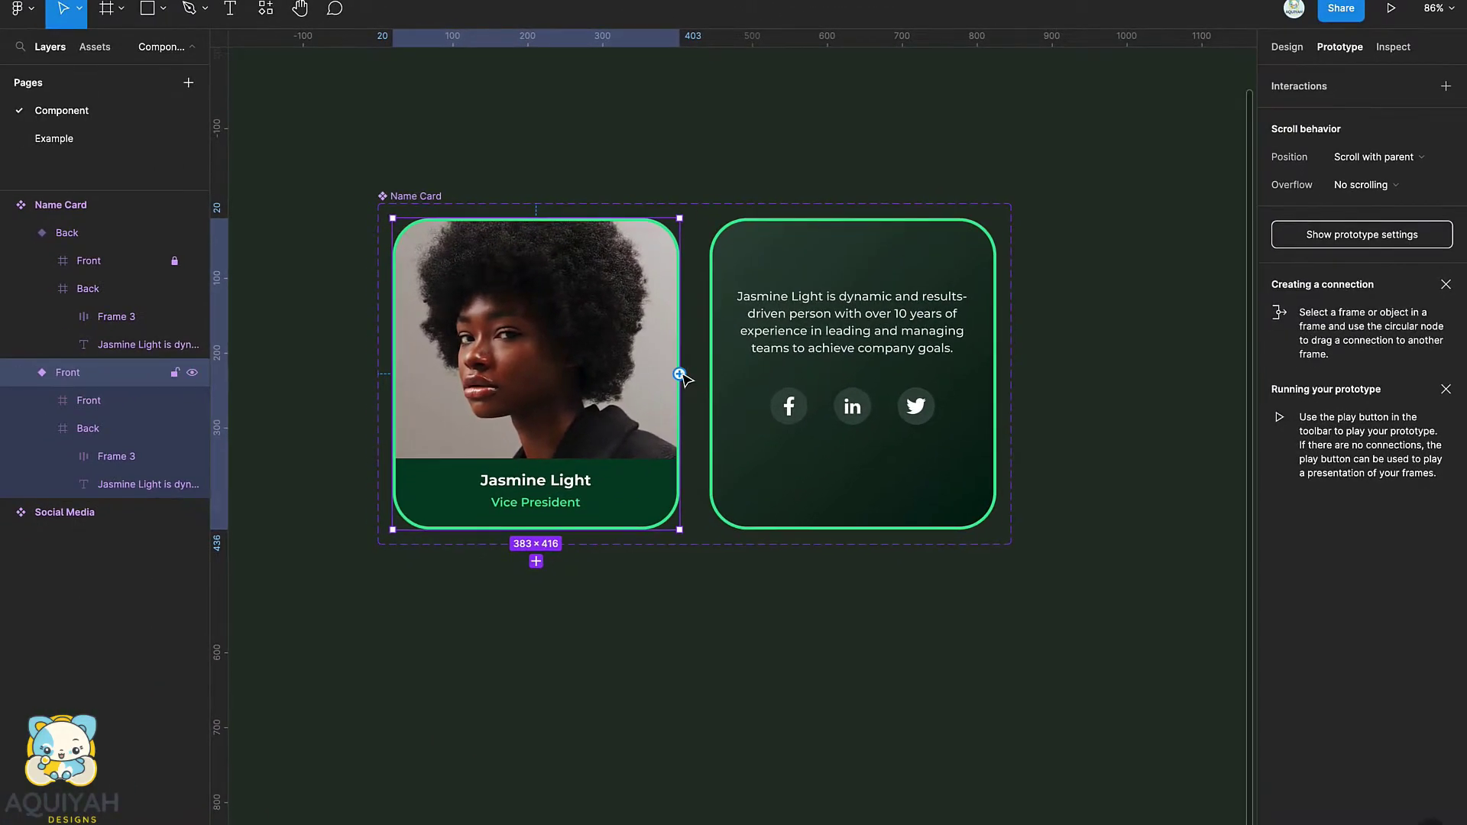
left_click_drag(681, 375, 791, 344)
left_click(1084, 154)
left_click(1090, 249)
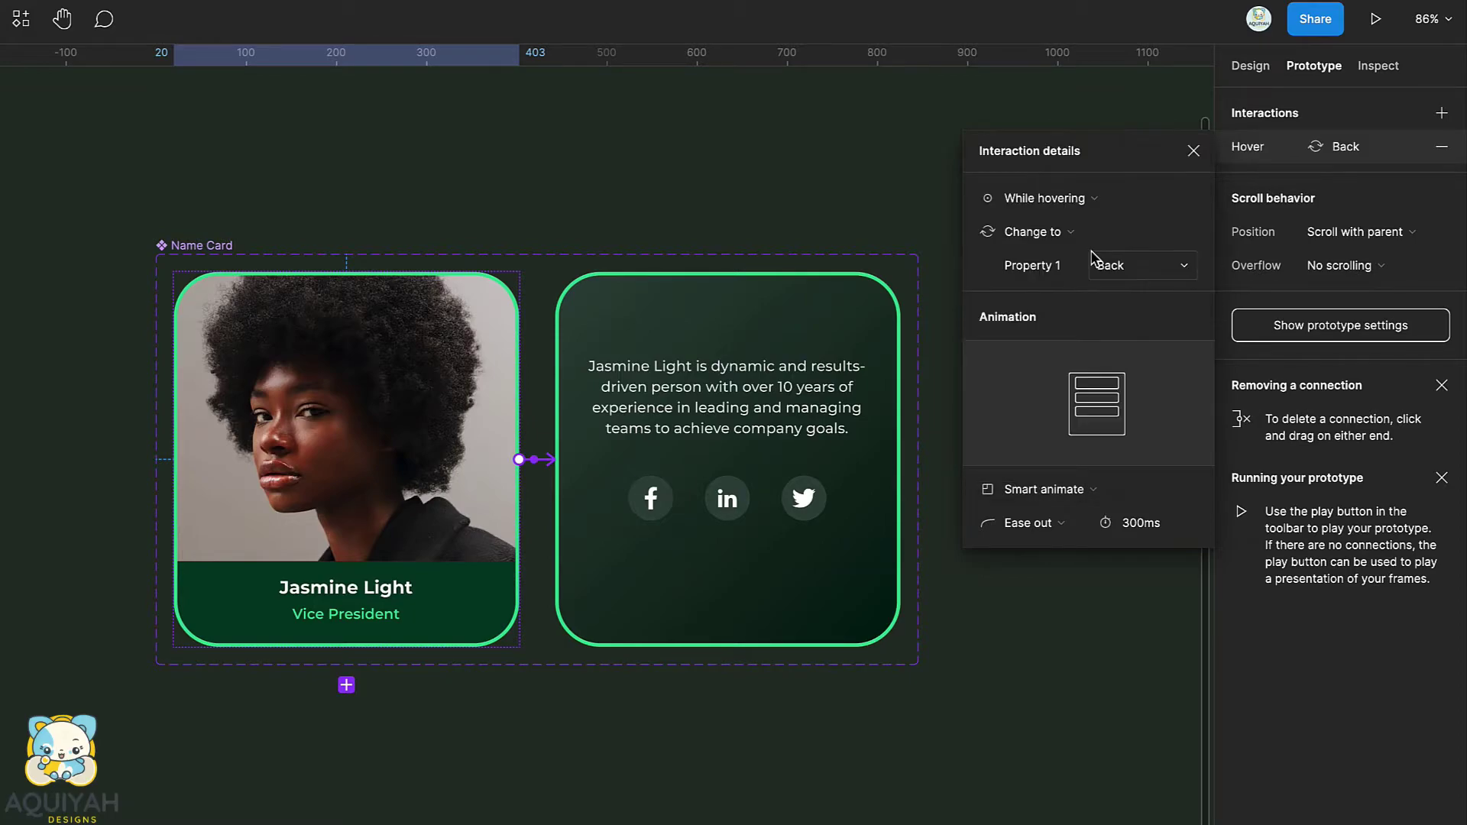
left_click(883, 344)
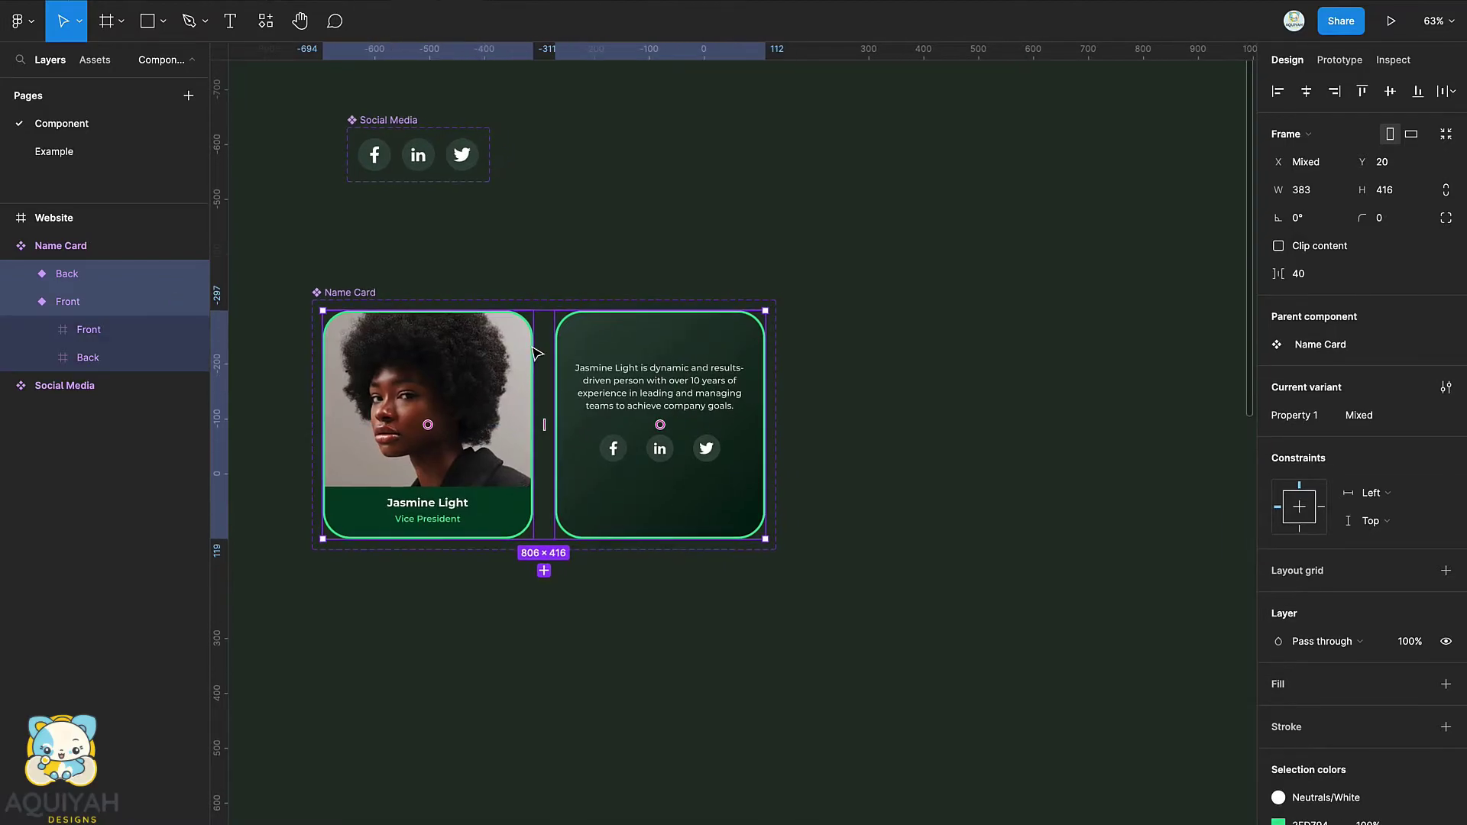
Paste a copy of both Name Card variants and detach it from the component.
key("ctrl+c")
key("ctrl+v")
scroll(364, 296, "right", 1)
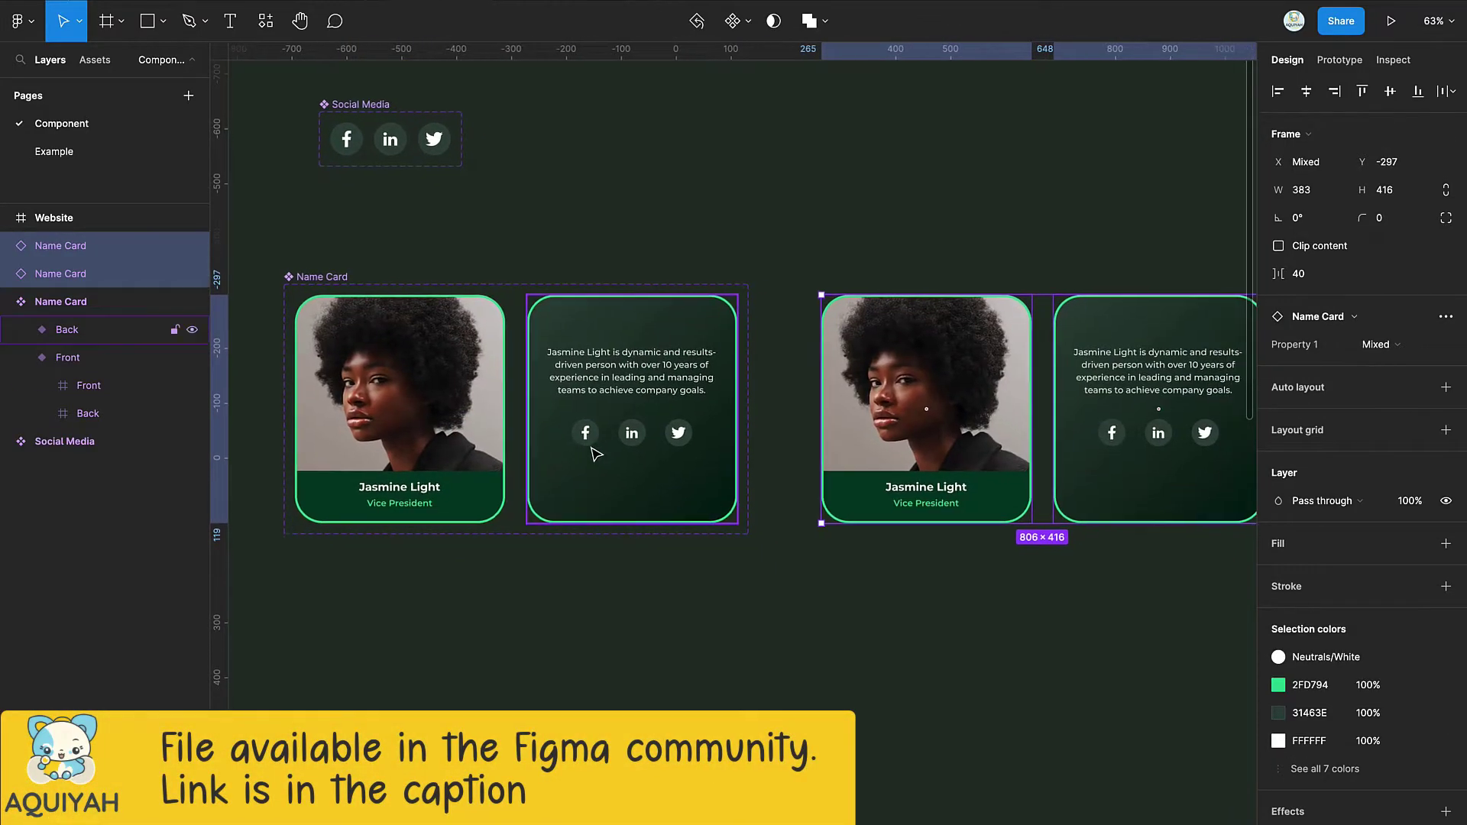
scroll(1047, 486, "right", 2)
scroll(1046, 485, "right", 3)
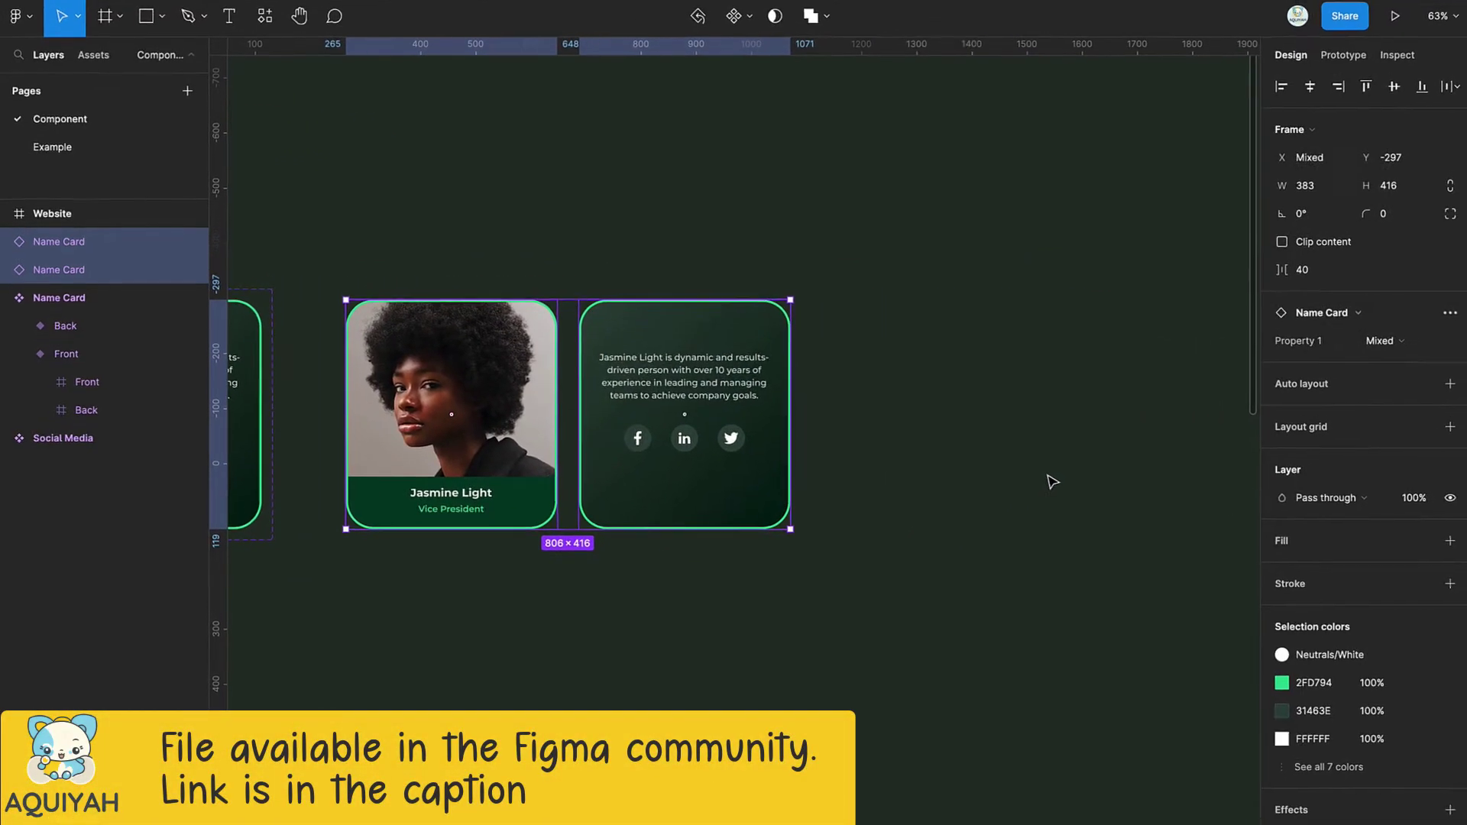
right_click(441, 90)
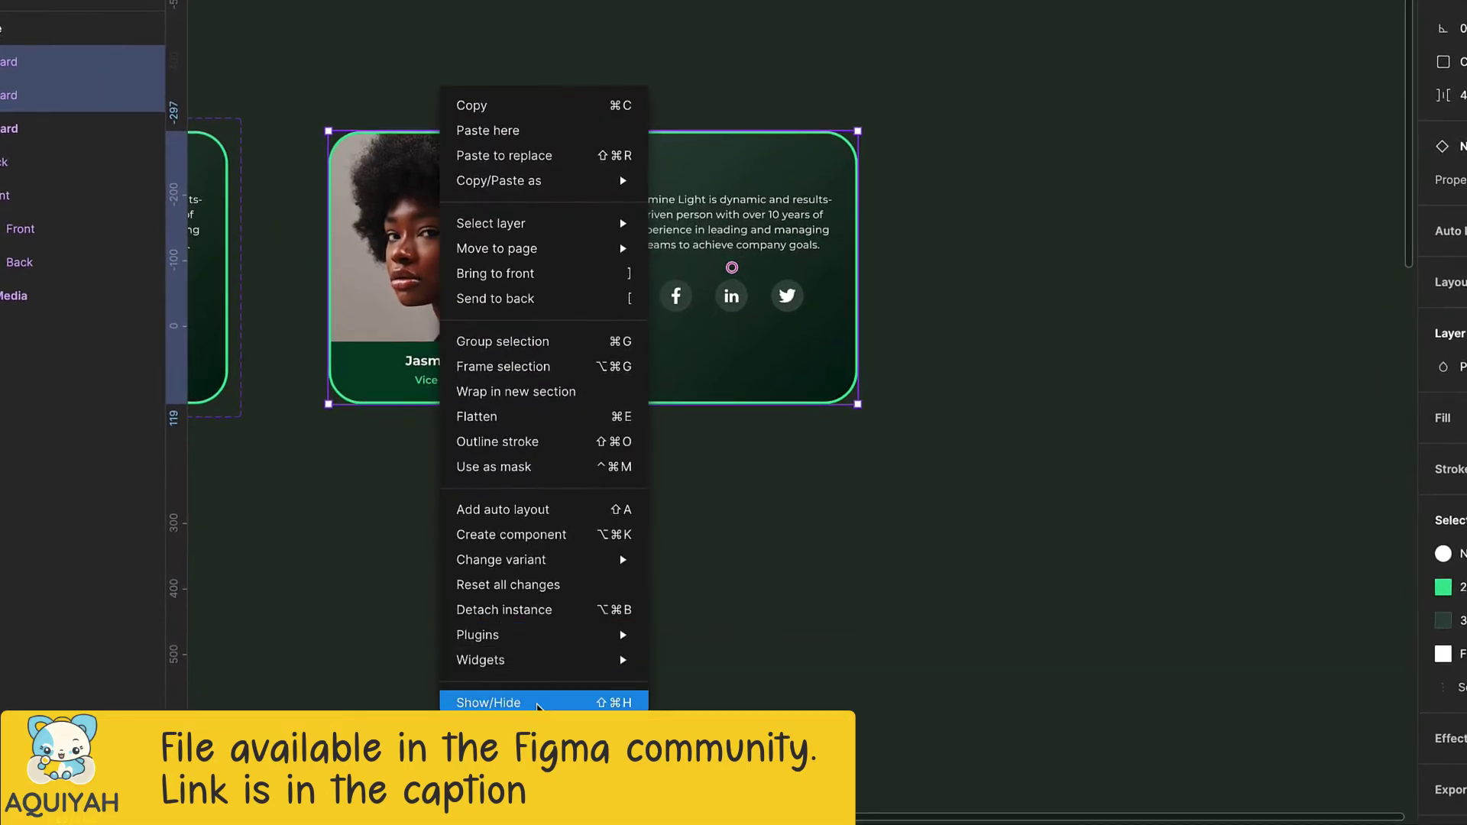
left_click(564, 610)
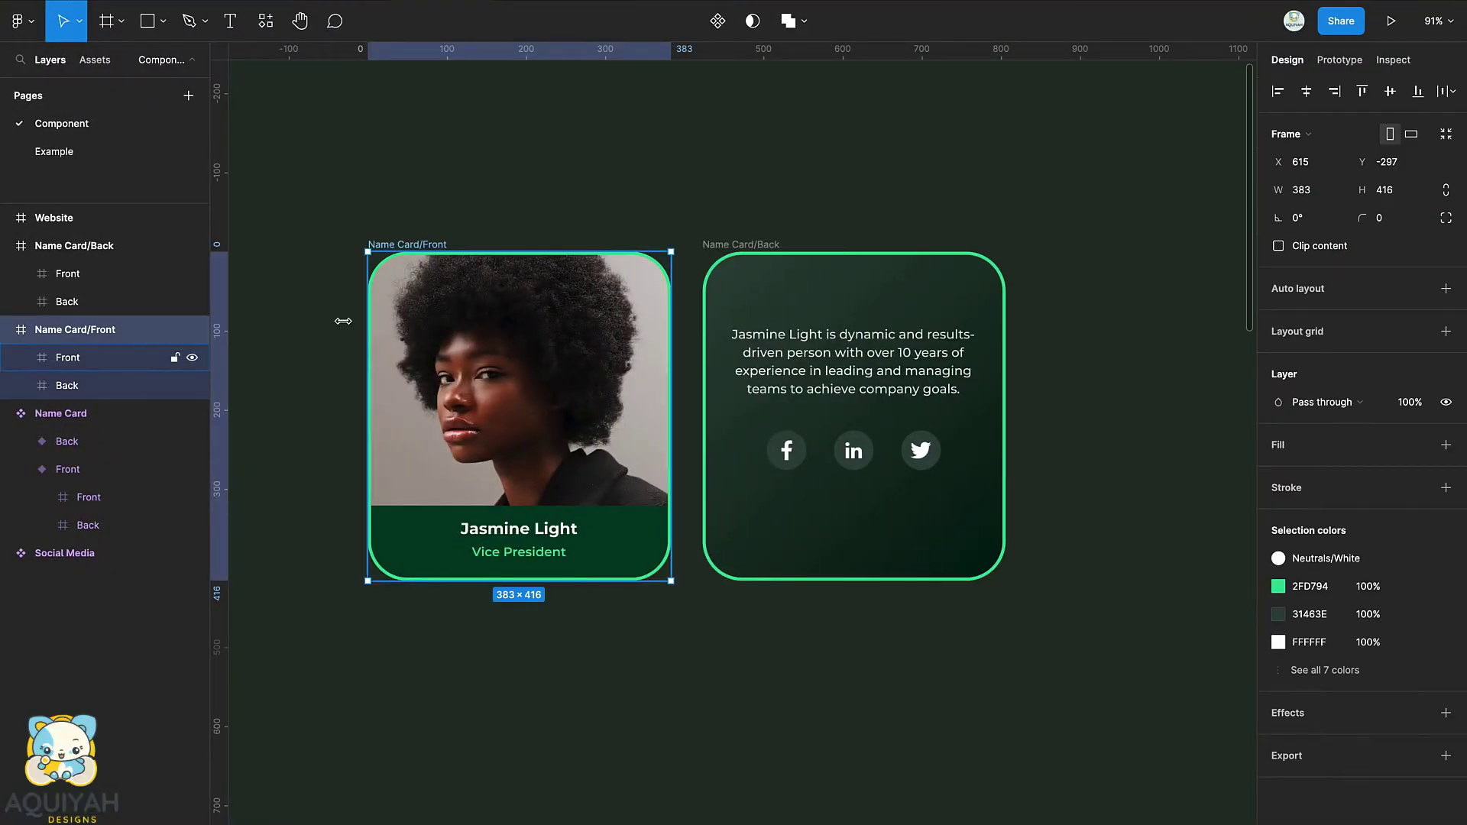
Hide the Front layer and set the bio text and social icons to 0 opacity.
left_click(83, 362)
left_click(191, 362)
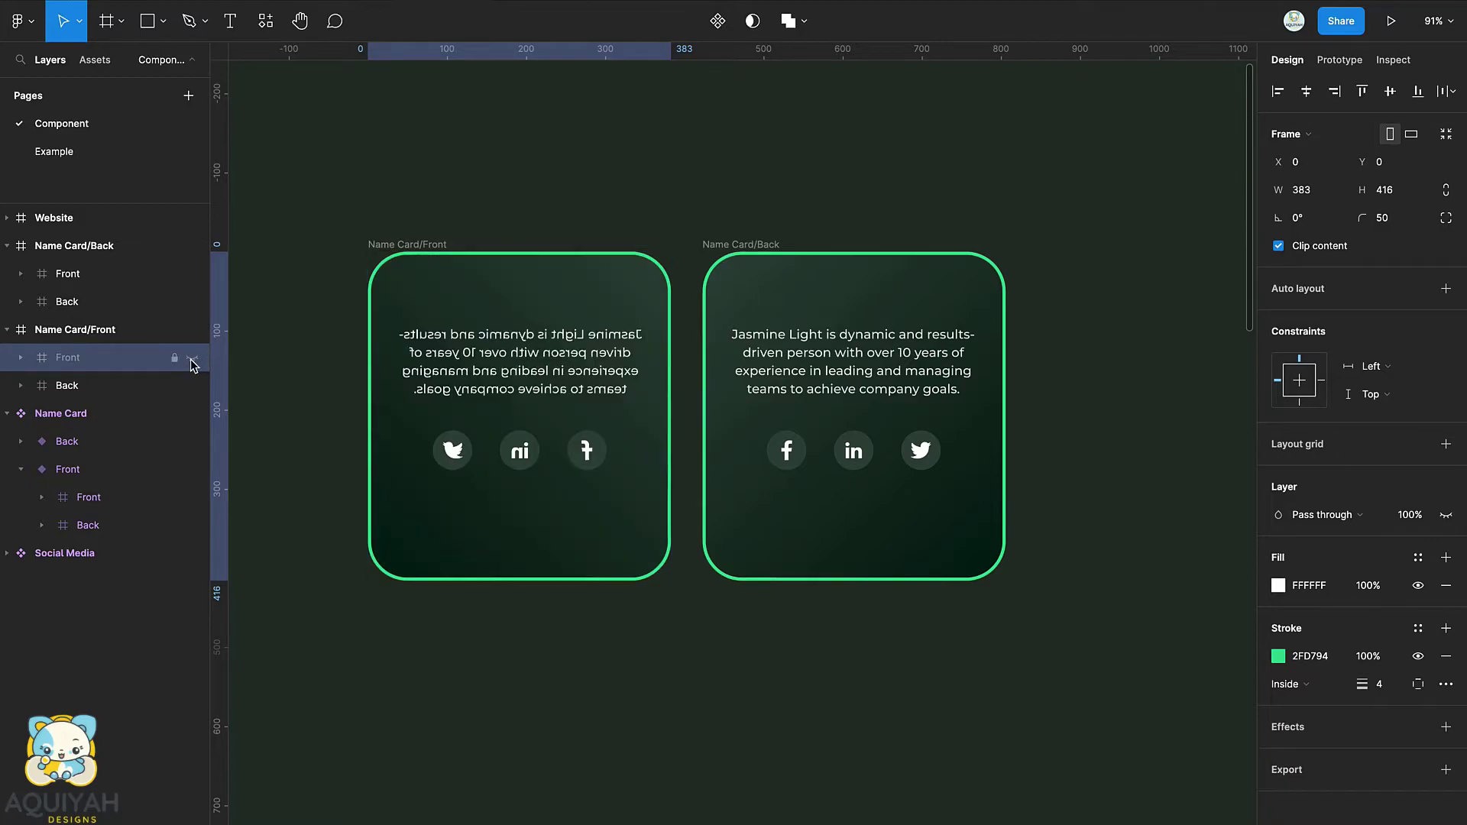
left_click(469, 359)
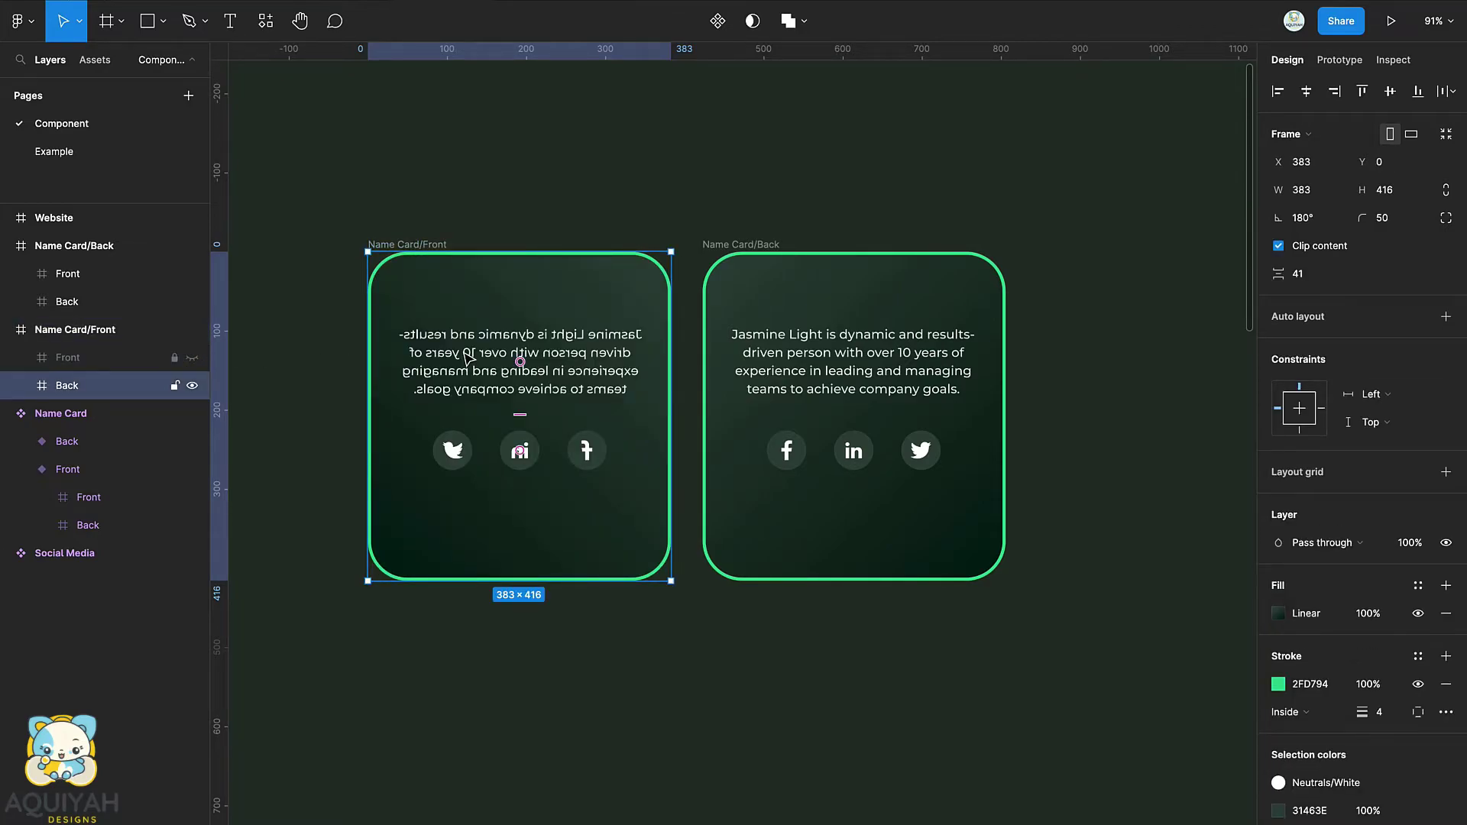
double_click(467, 359)
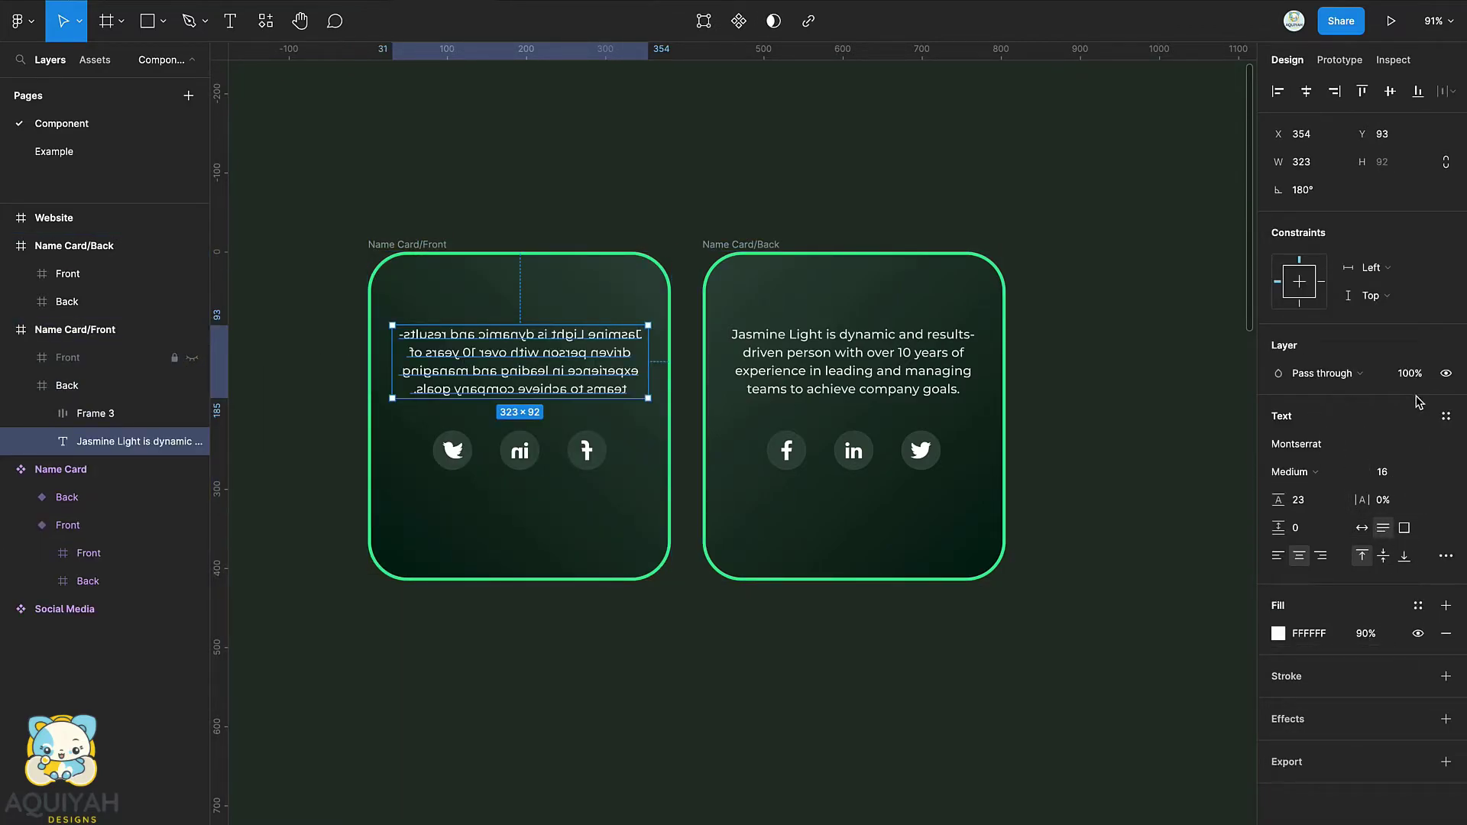
type("0")
key("Return")
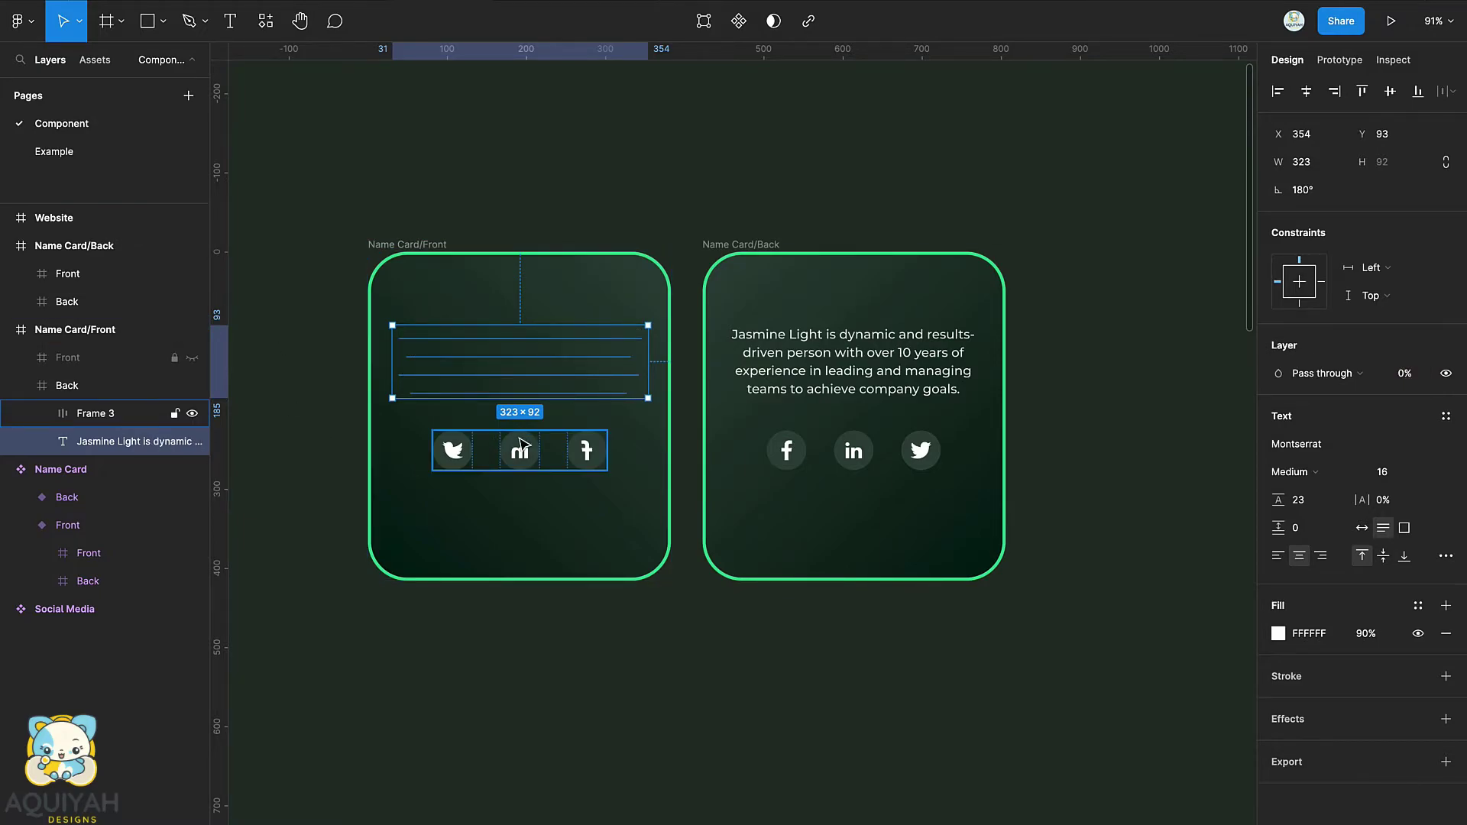
left_click(505, 450)
key("Return")
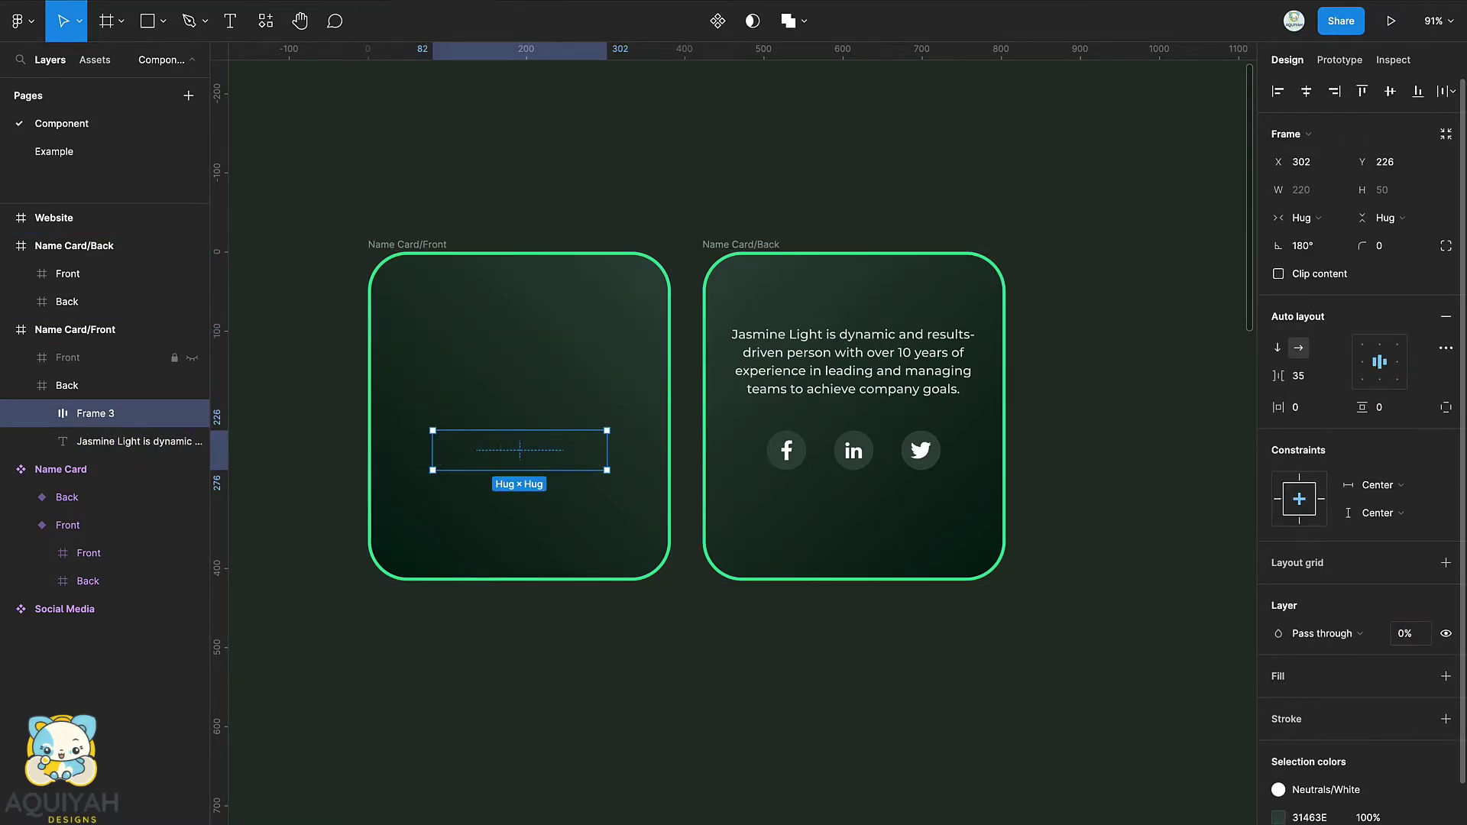
Unhide and unlock the Front photo face on Name Card/Front.
left_click(934, 407)
left_click(426, 247)
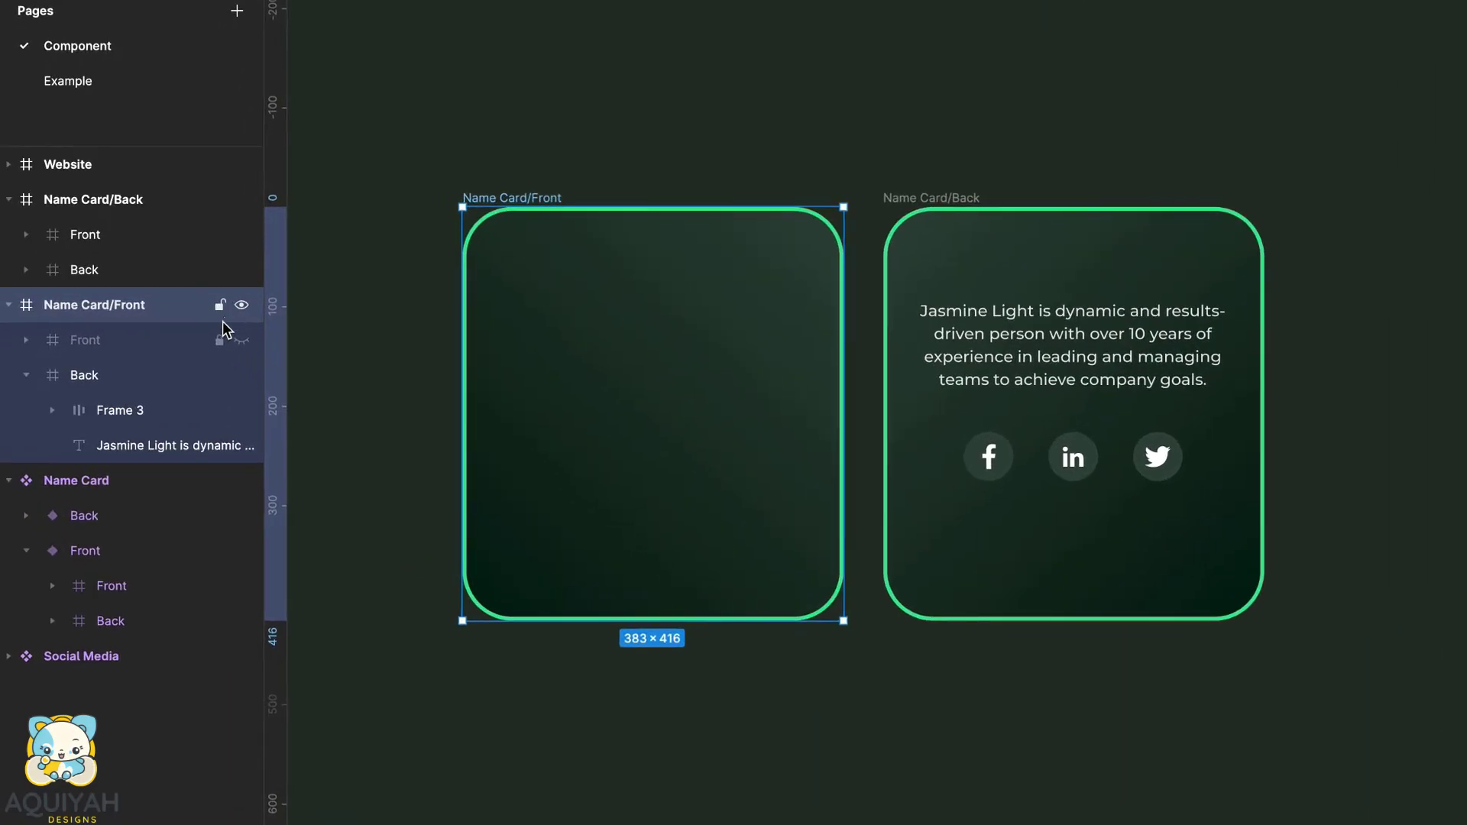
left_click(174, 356)
left_click(193, 356)
left_click(768, 413)
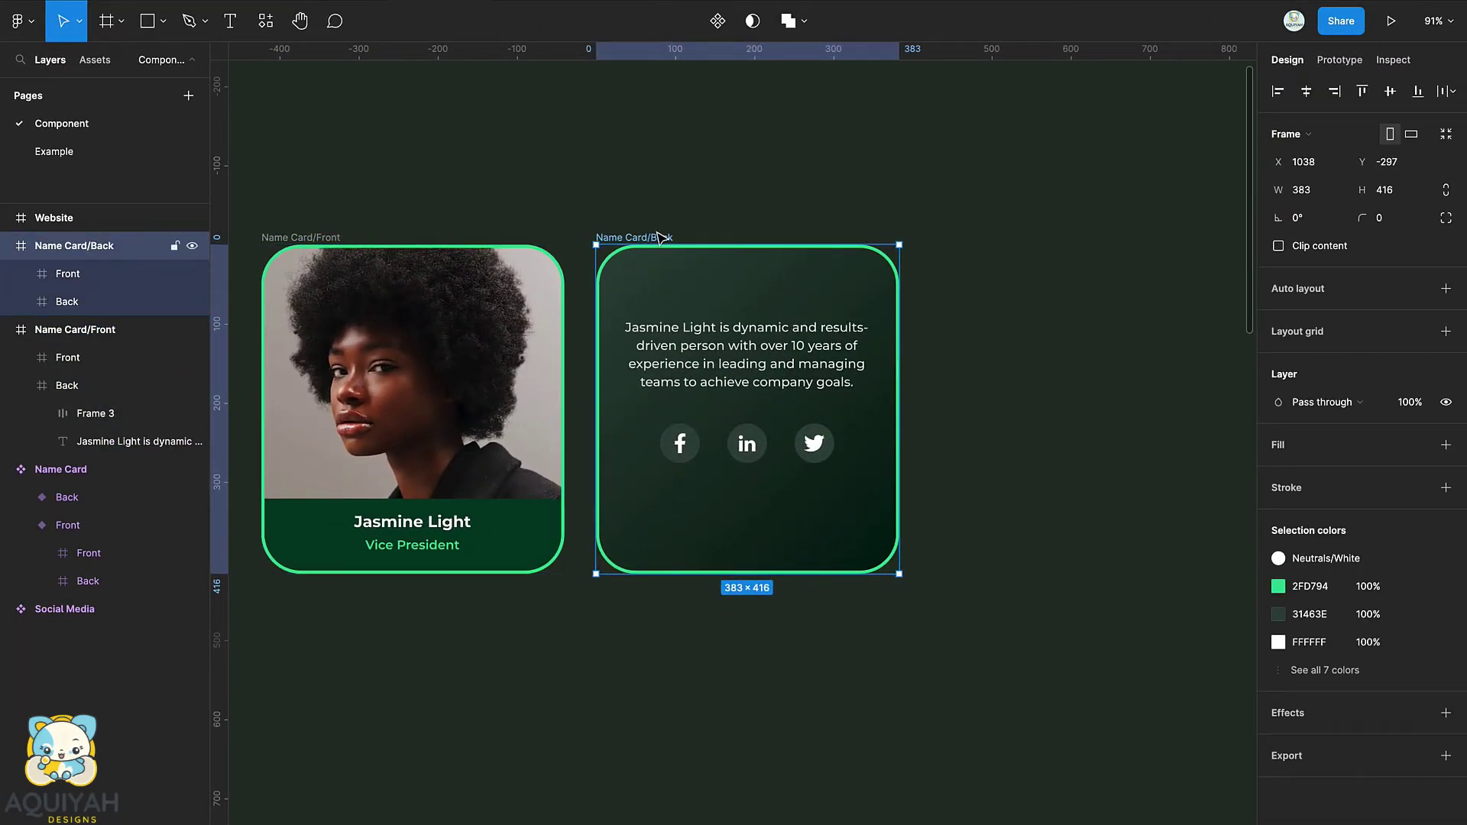
Duplicate Name Card/Back and make its social icon row invisible, leaving a text-only card.
key("ctrl+d")
scroll(894, 245, "right", 5)
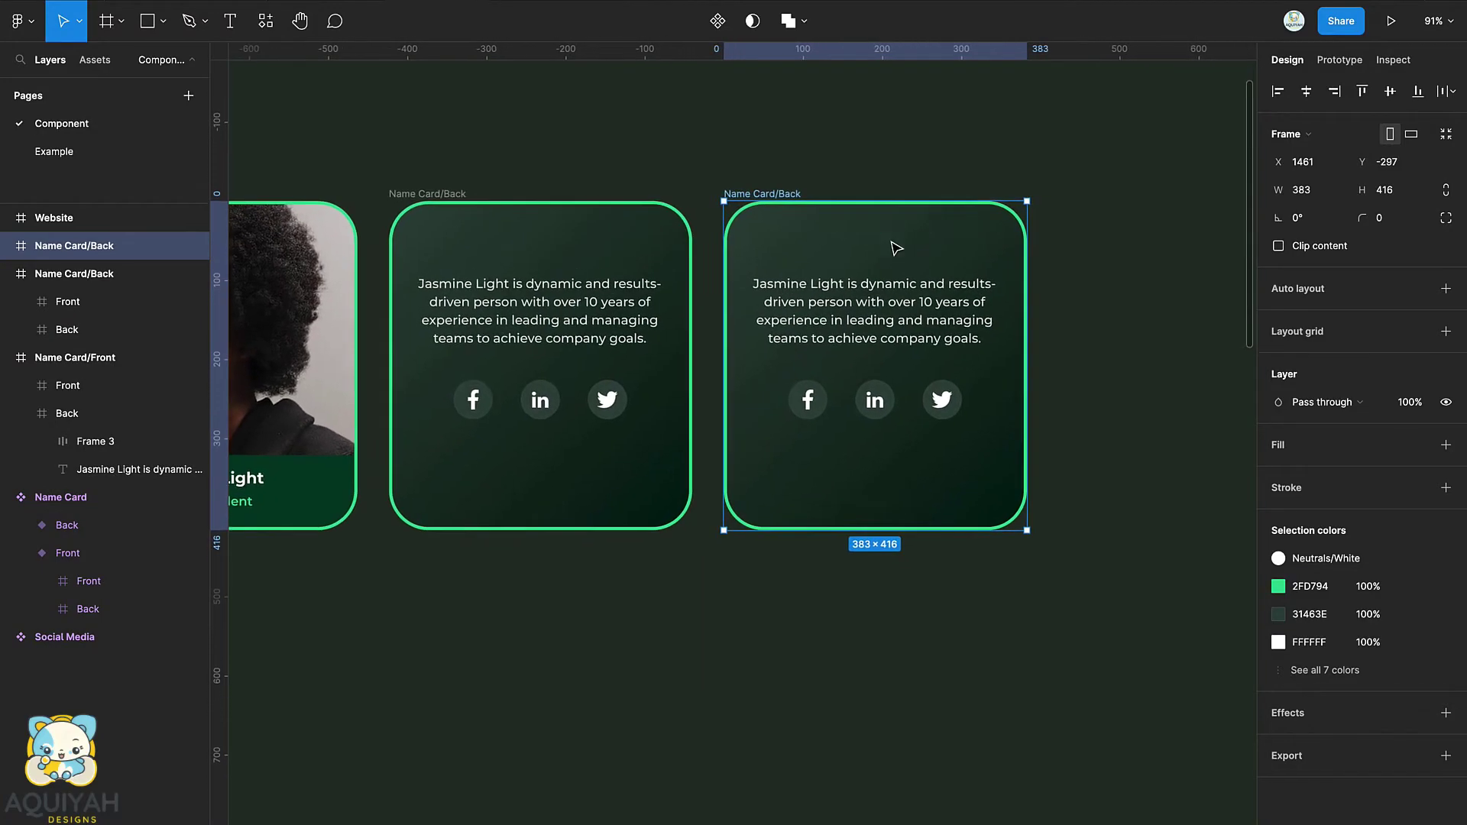
left_click_drag(751, 224, 1042, 203)
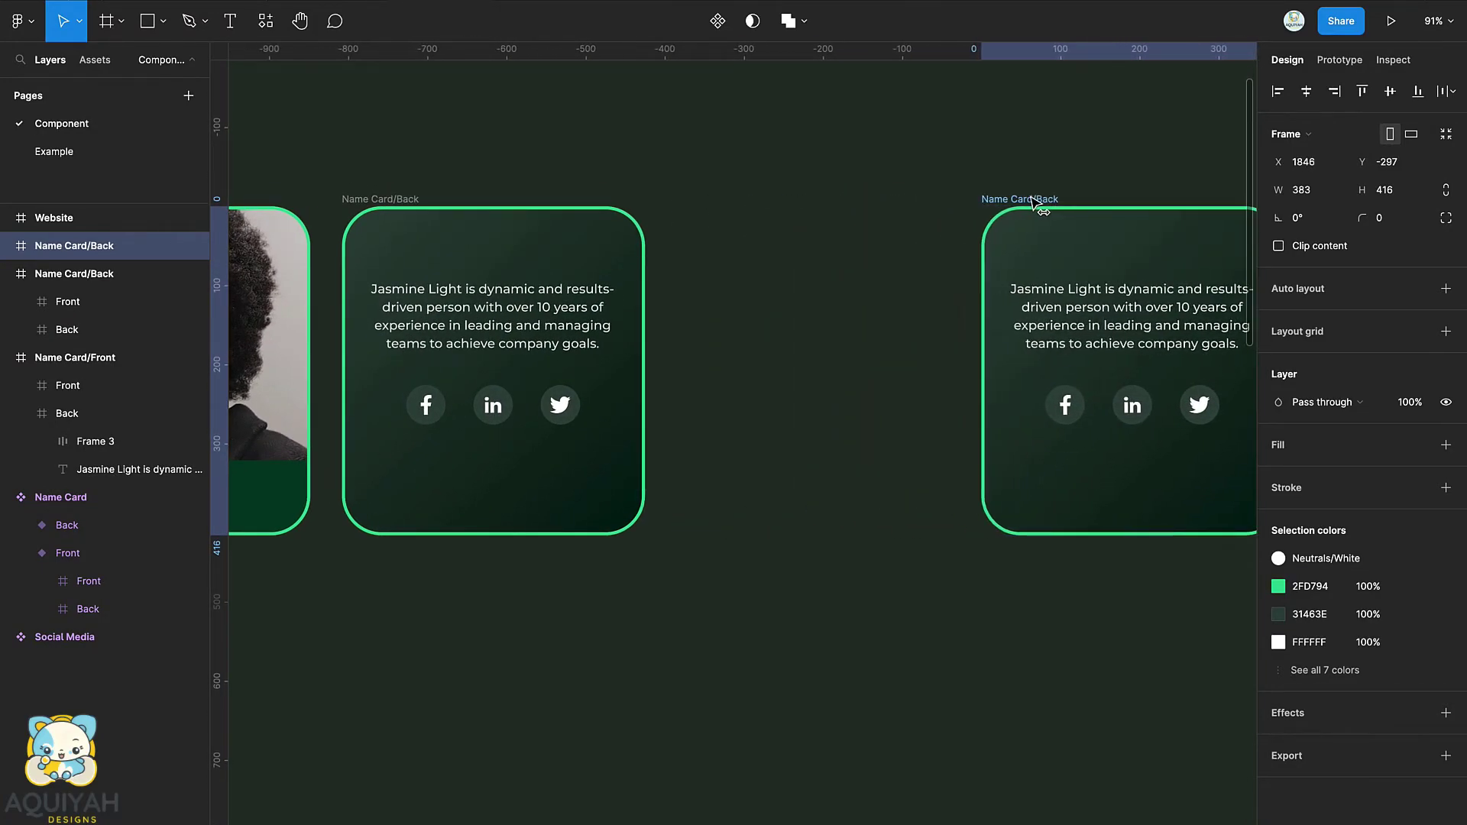
left_click(494, 409)
scroll(604, 409, "left", 3)
left_click(615, 422)
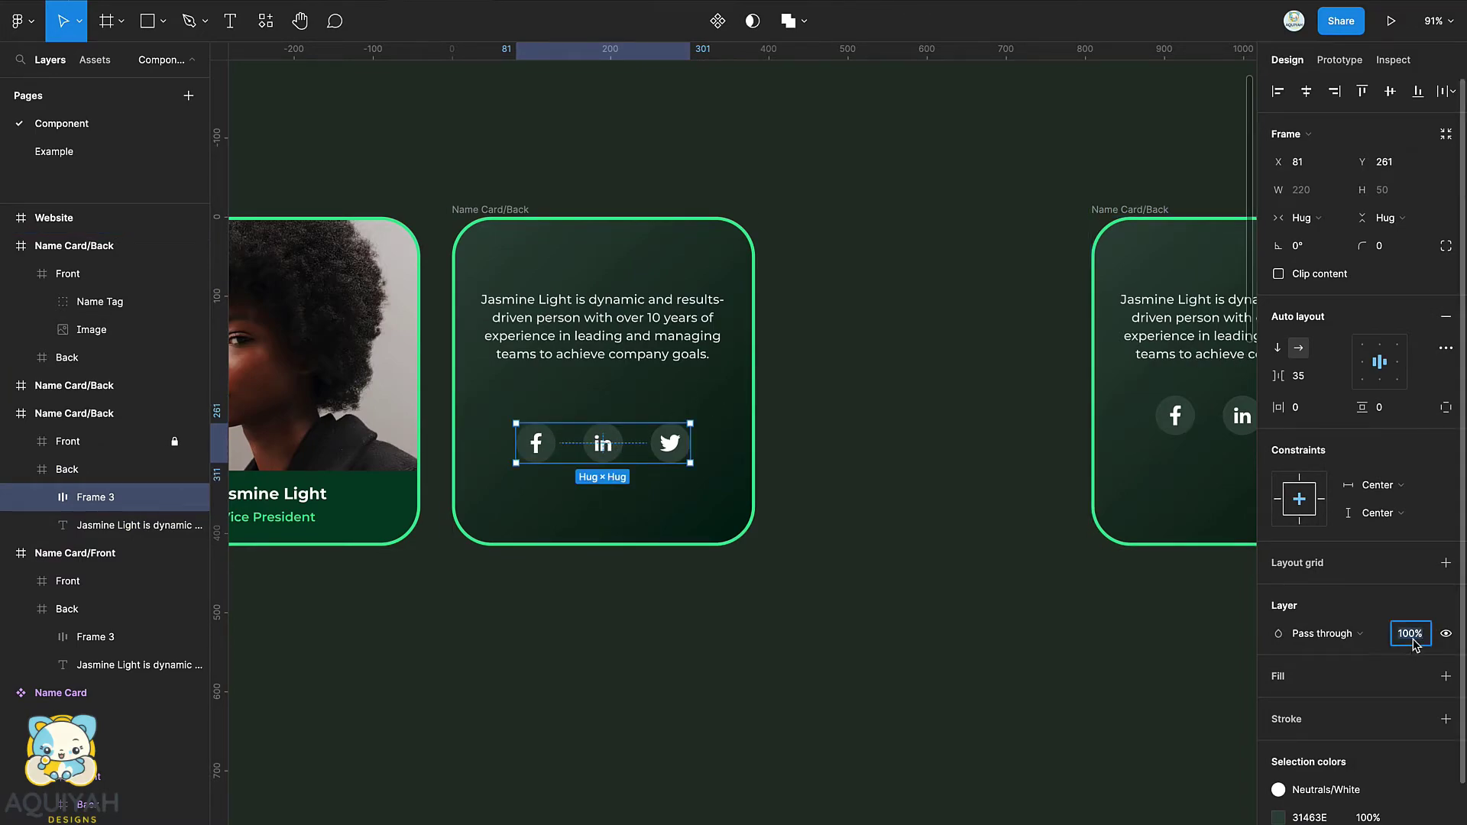
type("0")
key("Return")
Duplicate the text-only card and make its paragraph transparent, leaving a blank card.
left_click_drag(512, 214, 496, 215)
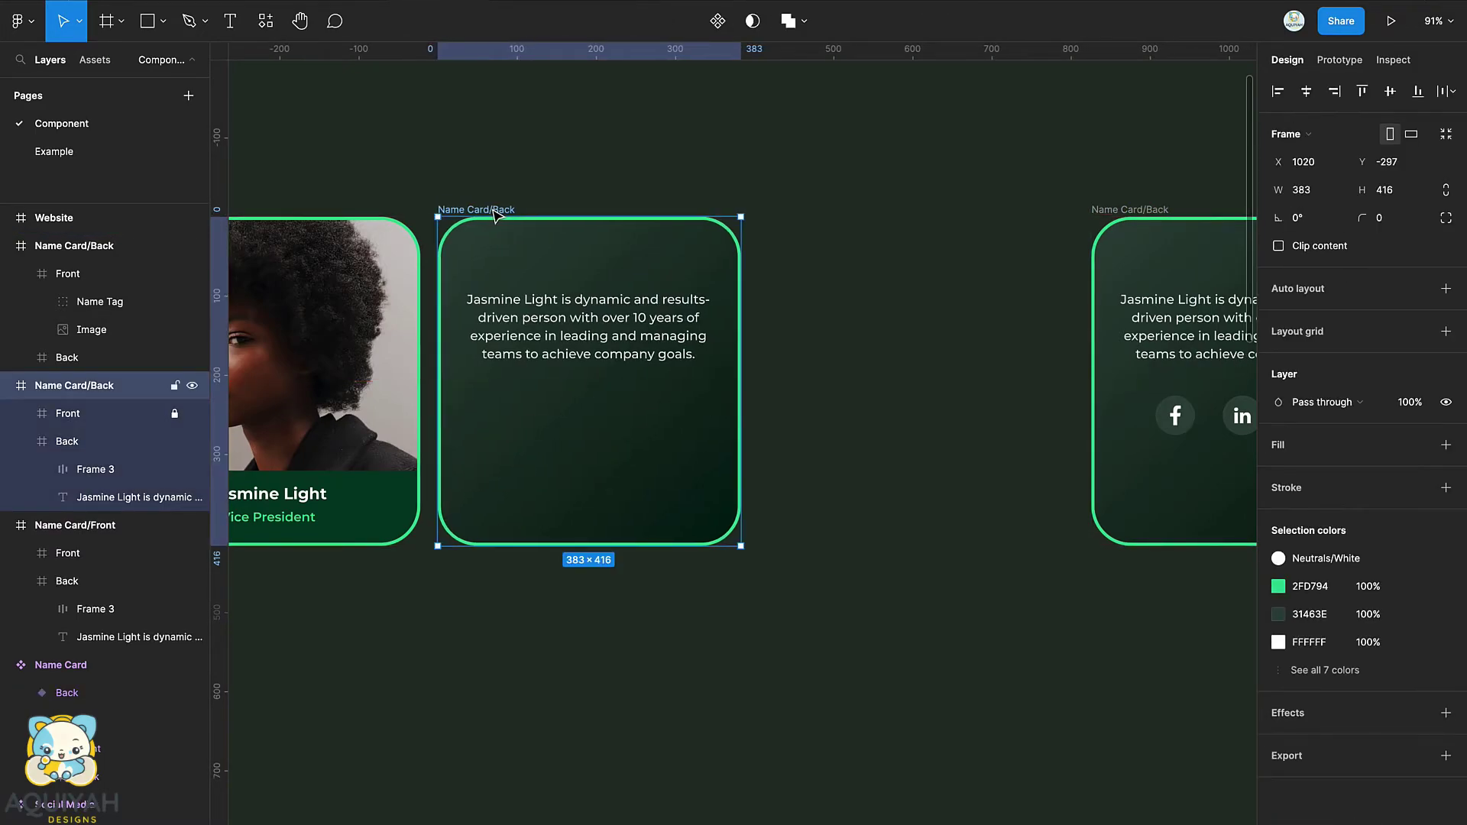
key("ctrl+d")
left_click(922, 327)
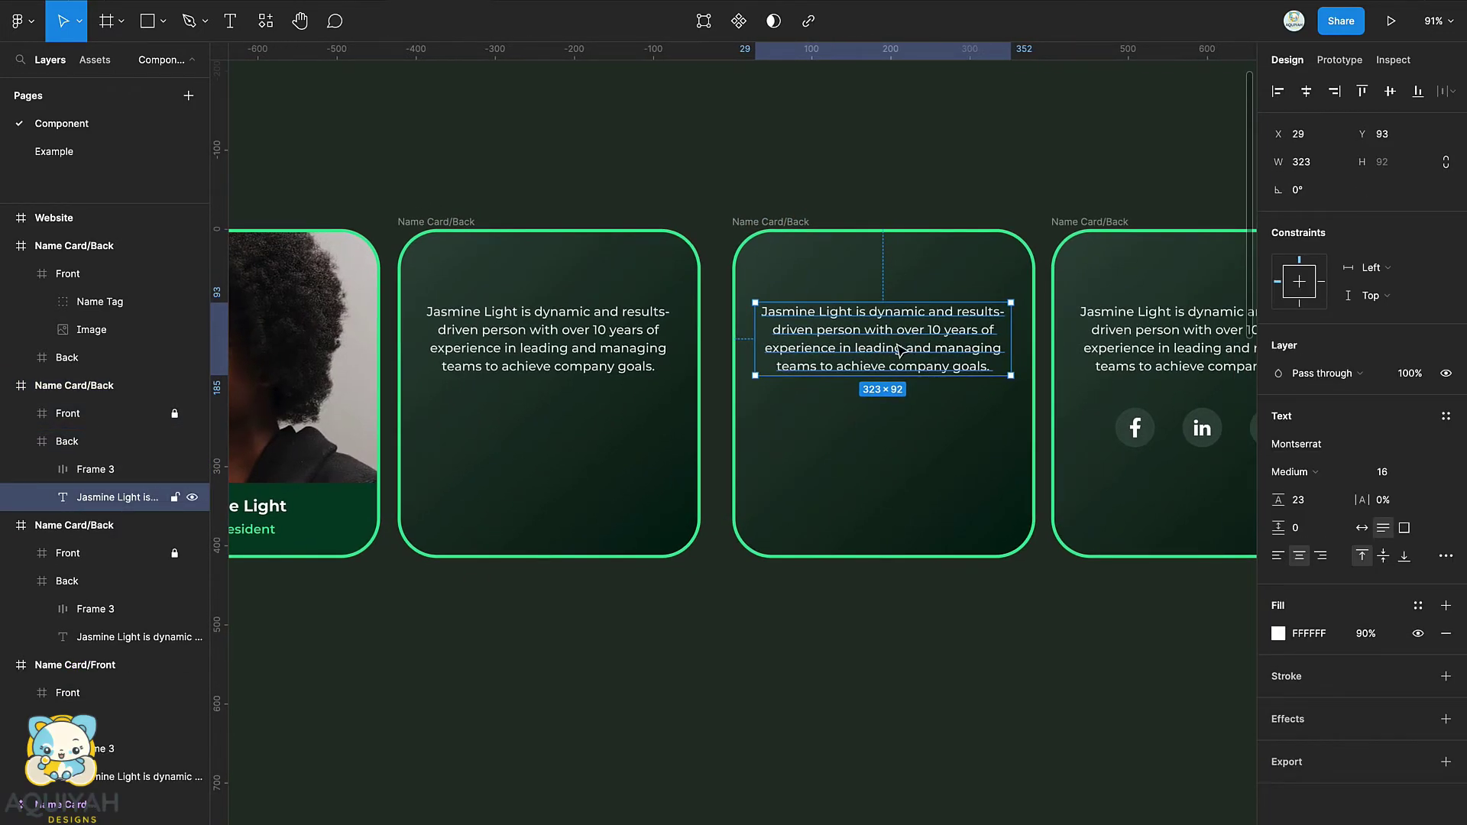
type("0")
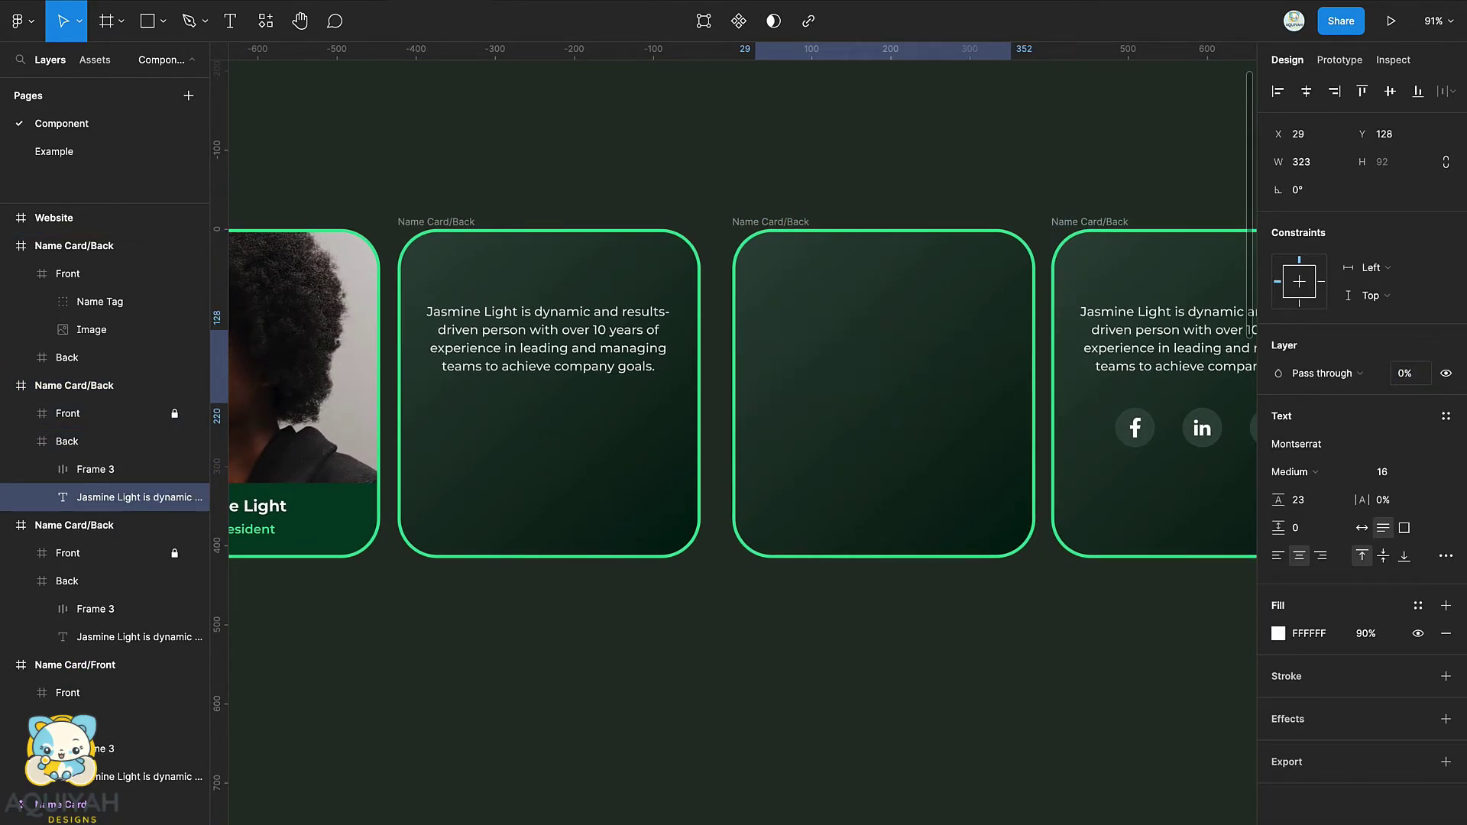
key("Return")
left_click(451, 201)
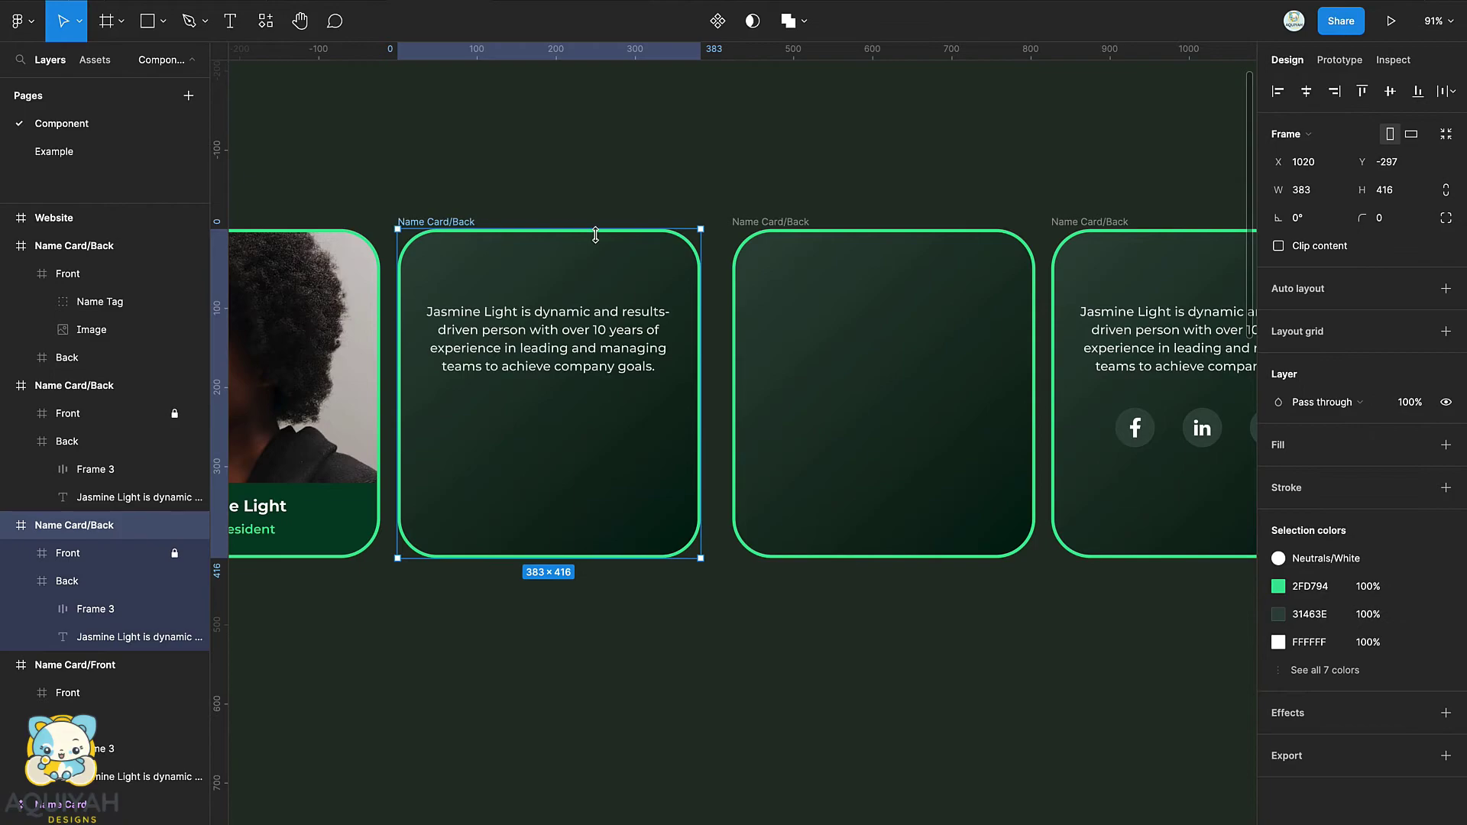
left_click(773, 223, "shift")
Swap the two middle cards and distribute all four cards with even horizontal spacing.
left_click_drag(555, 396, 780, 413)
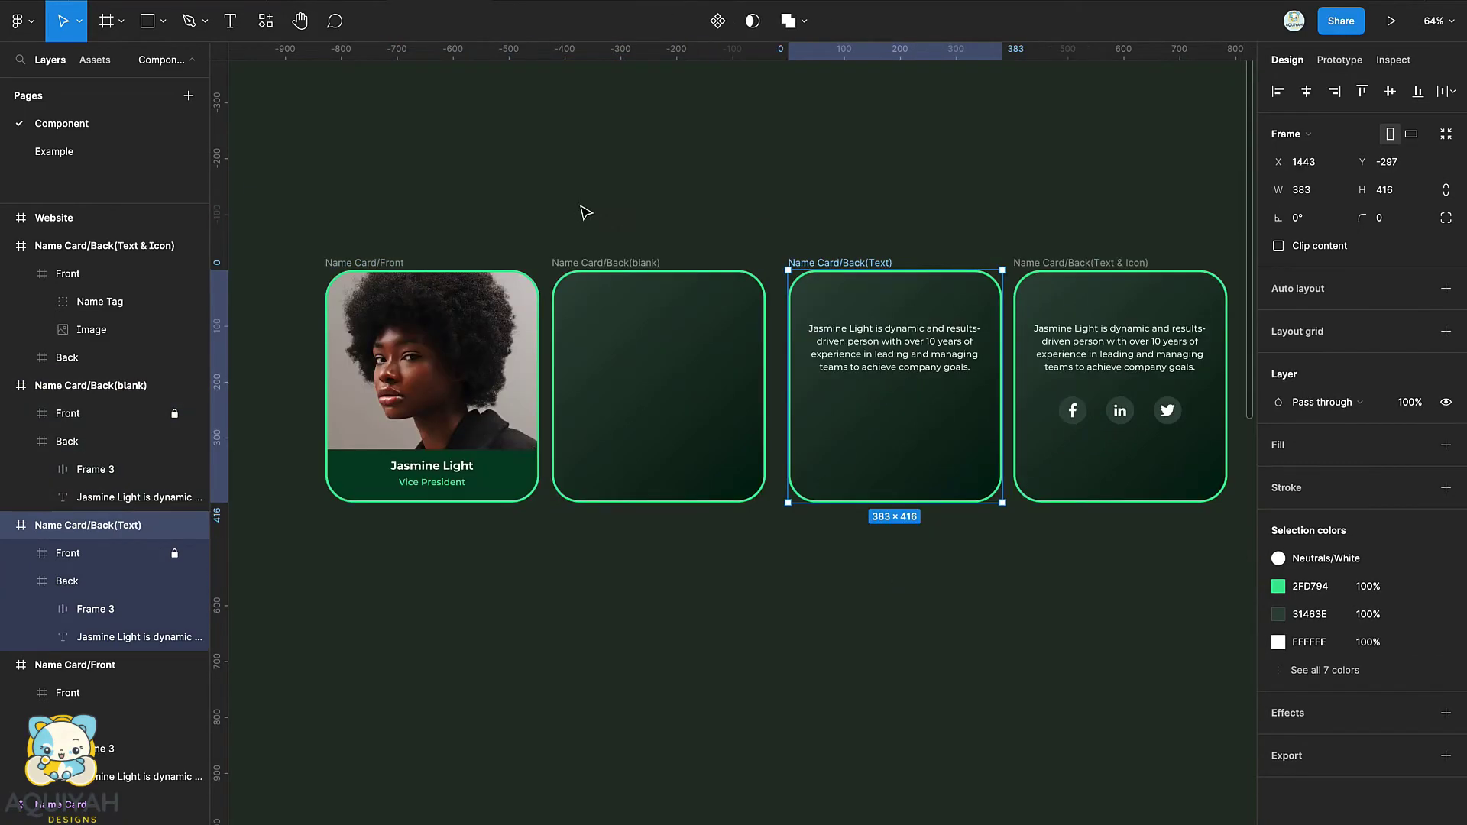
left_click_drag(324, 190, 1217, 590)
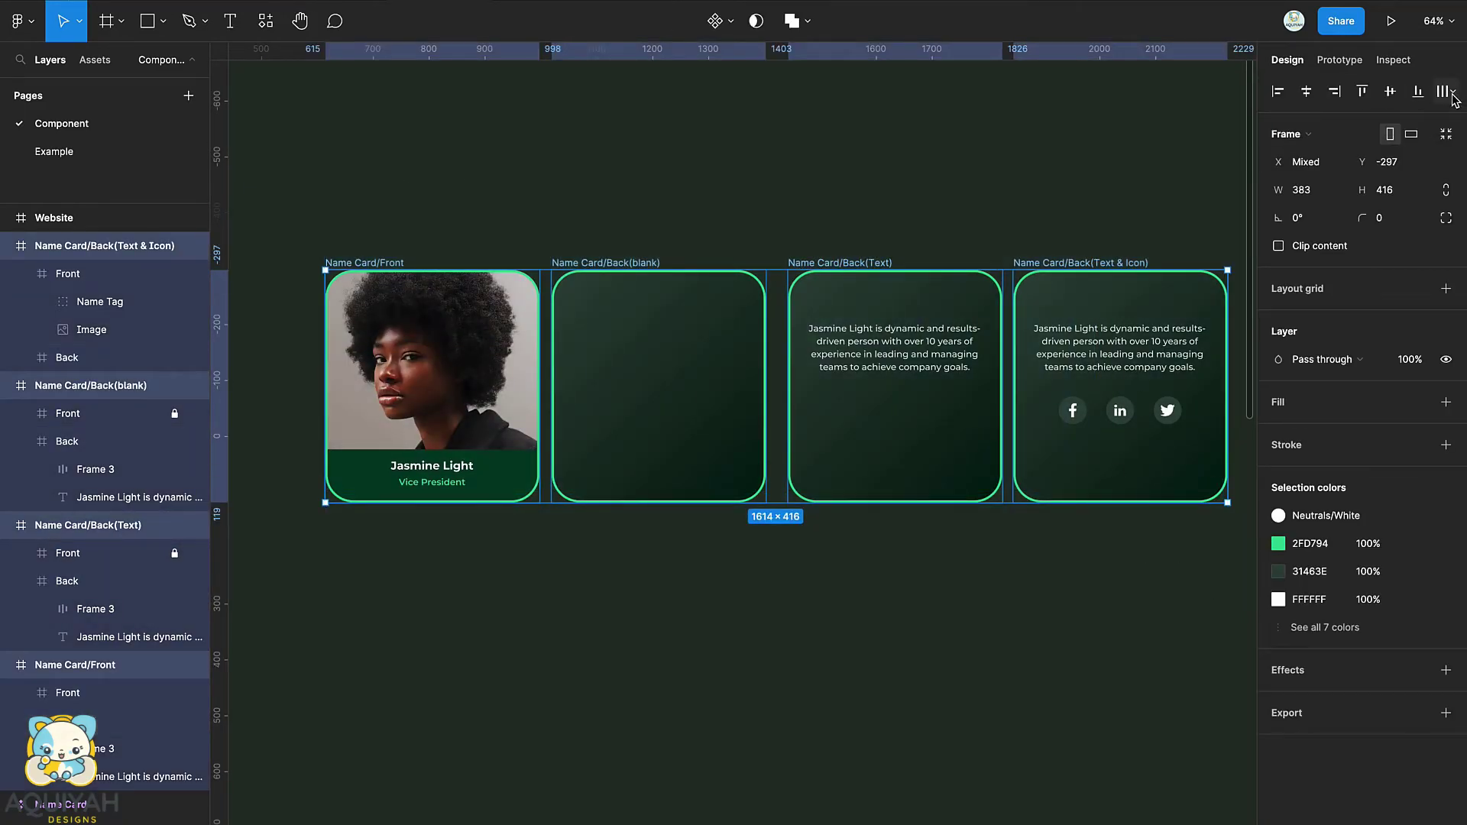
left_click(1453, 99)
left_click(1380, 145)
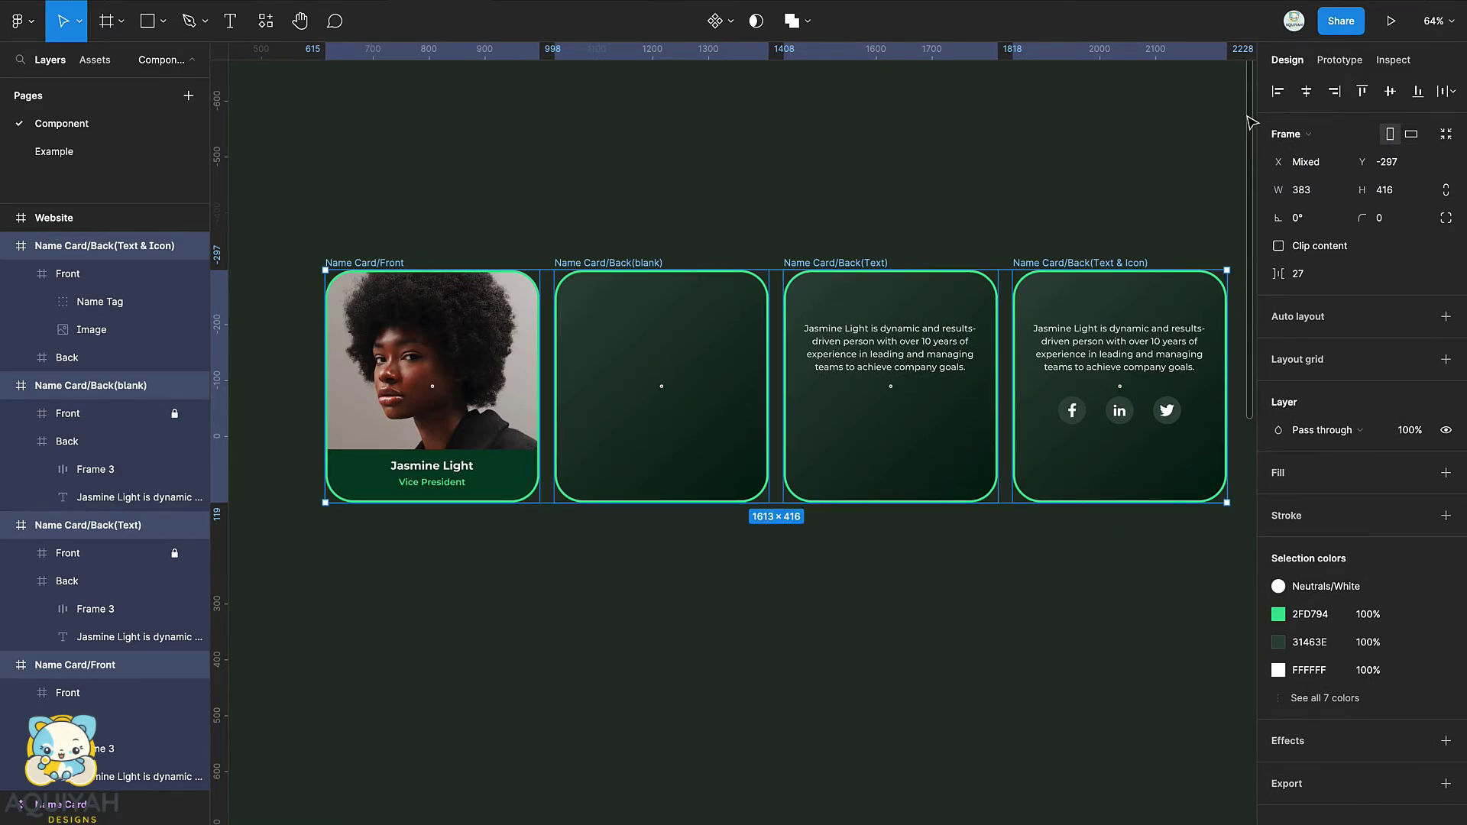
Combine the four cards as variants of the Name Card component set.
left_click(730, 23)
left_click(732, 103)
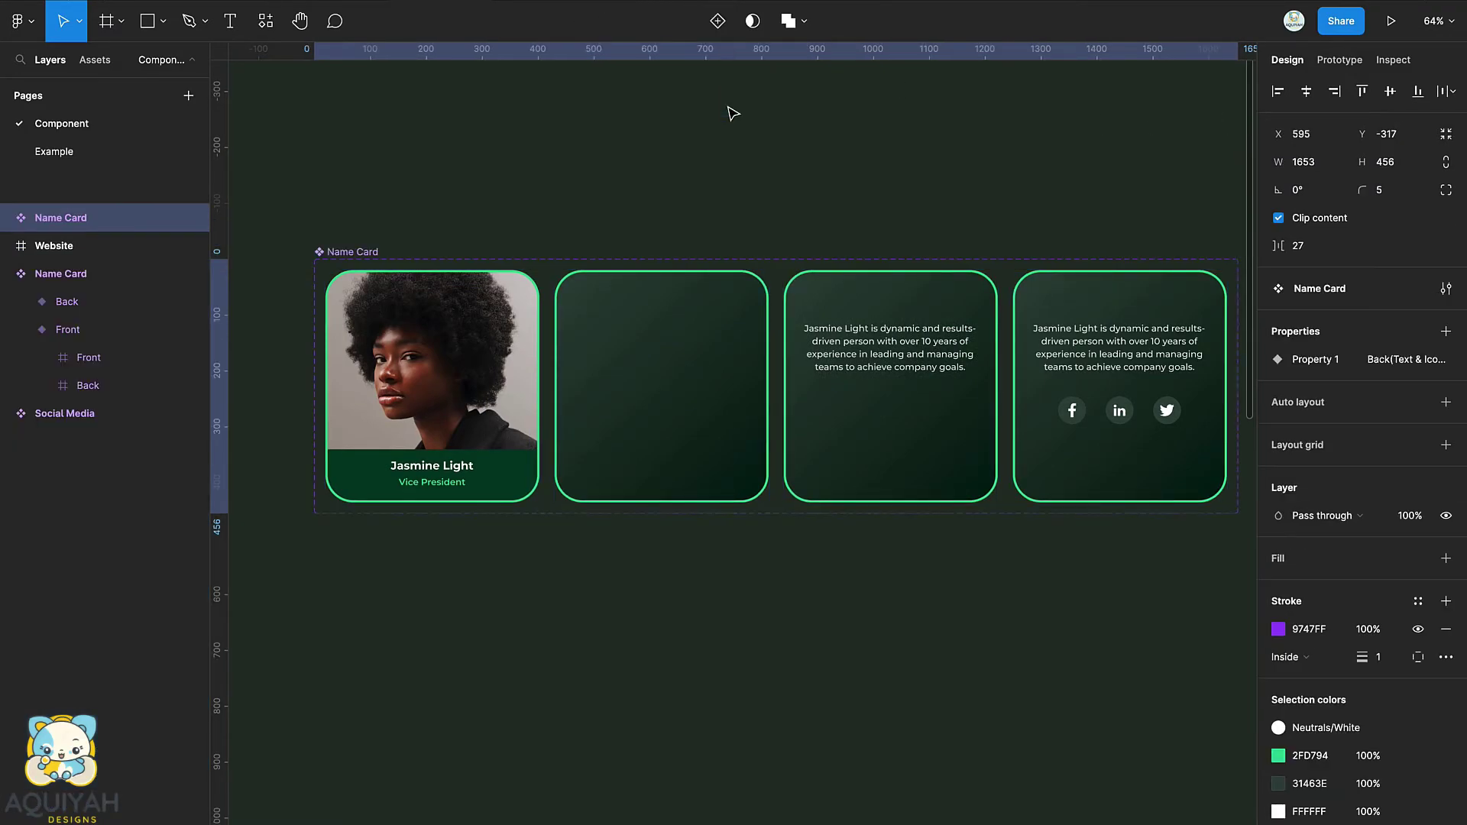
left_click(1338, 60)
Connect Front to Back(blank) with a While hovering trigger.
left_click(500, 364)
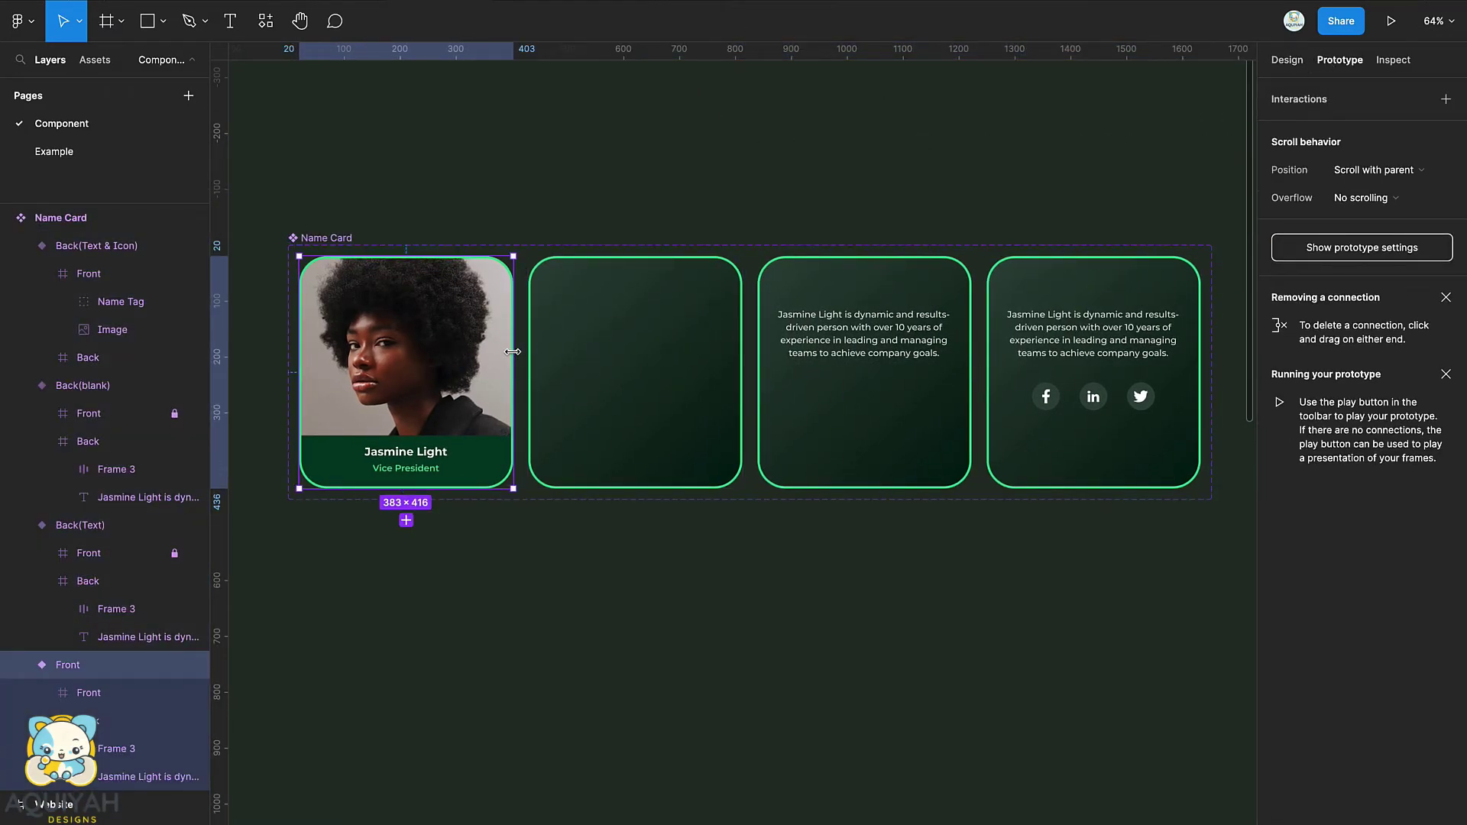
left_click_drag(514, 372, 636, 345)
left_click(1155, 175)
left_click(1138, 213)
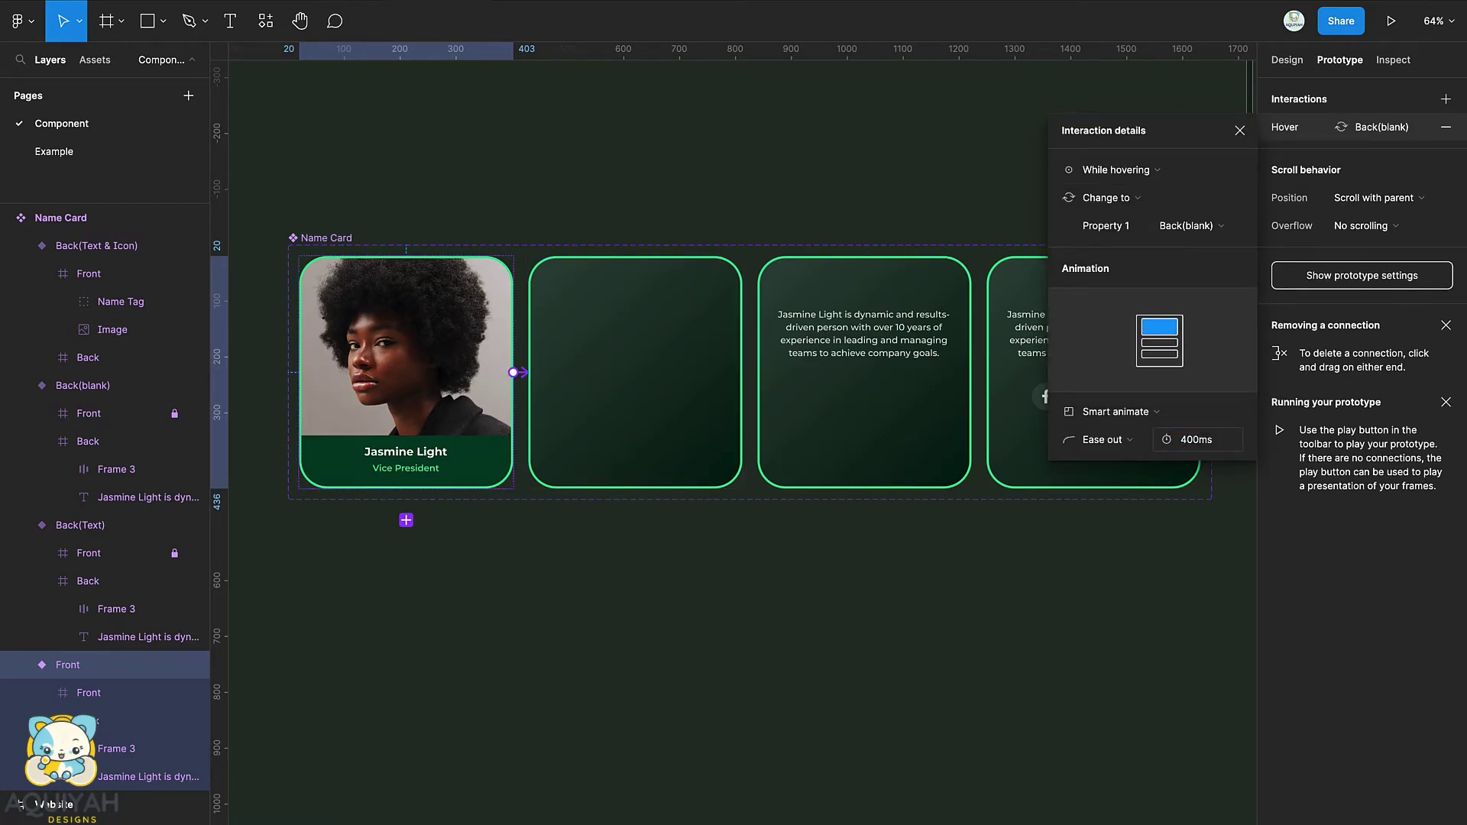
Connect Back(blank) to Back(Text) with an After delay trigger.
left_click(708, 363)
left_click_drag(743, 373, 849, 345)
left_click(1103, 170)
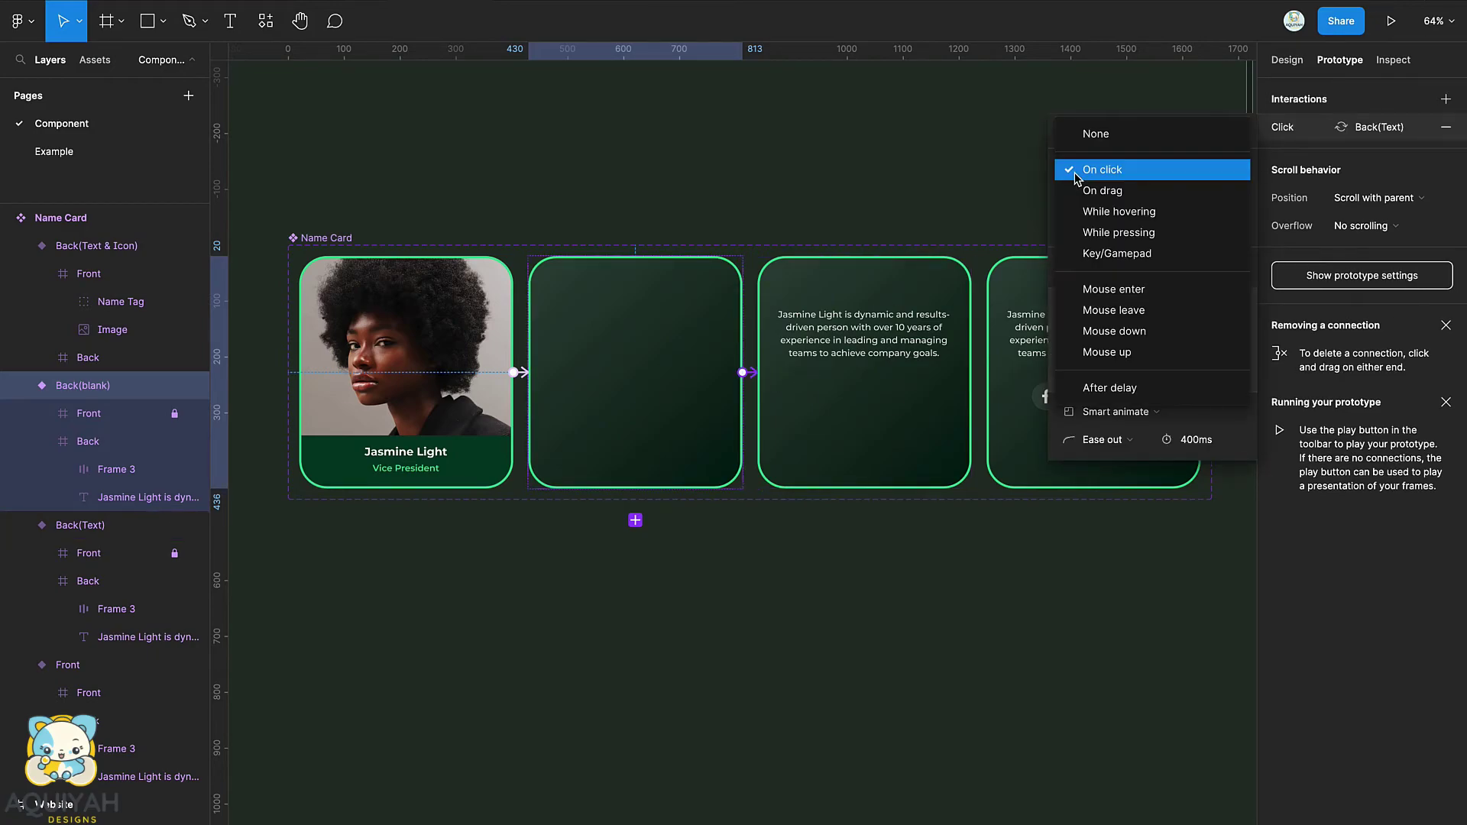
left_click(1122, 391)
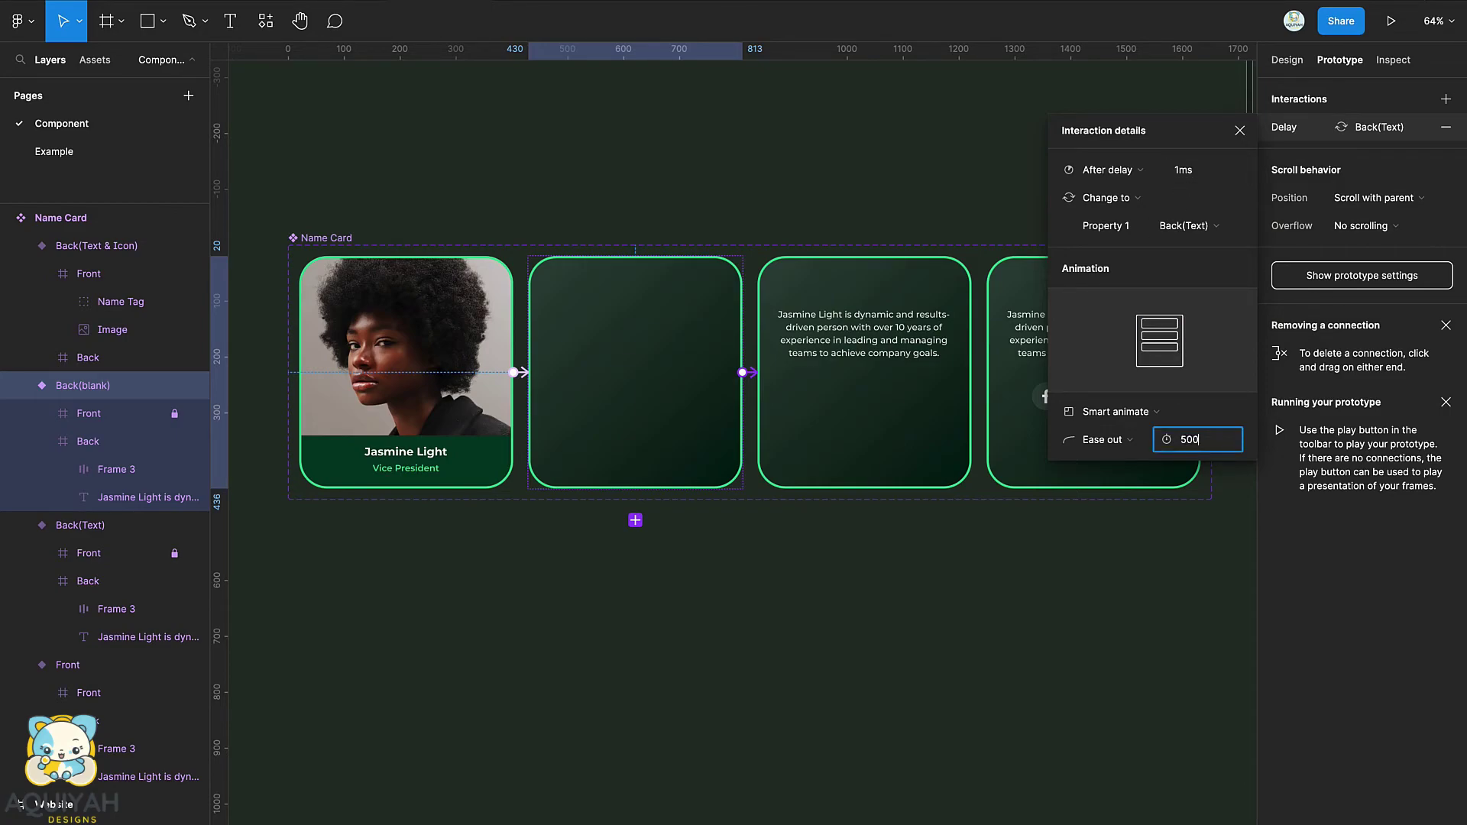
scroll(734, 368, "right", 2)
Change Back(Text)'s existing interaction trigger to After delay.
left_click(791, 379)
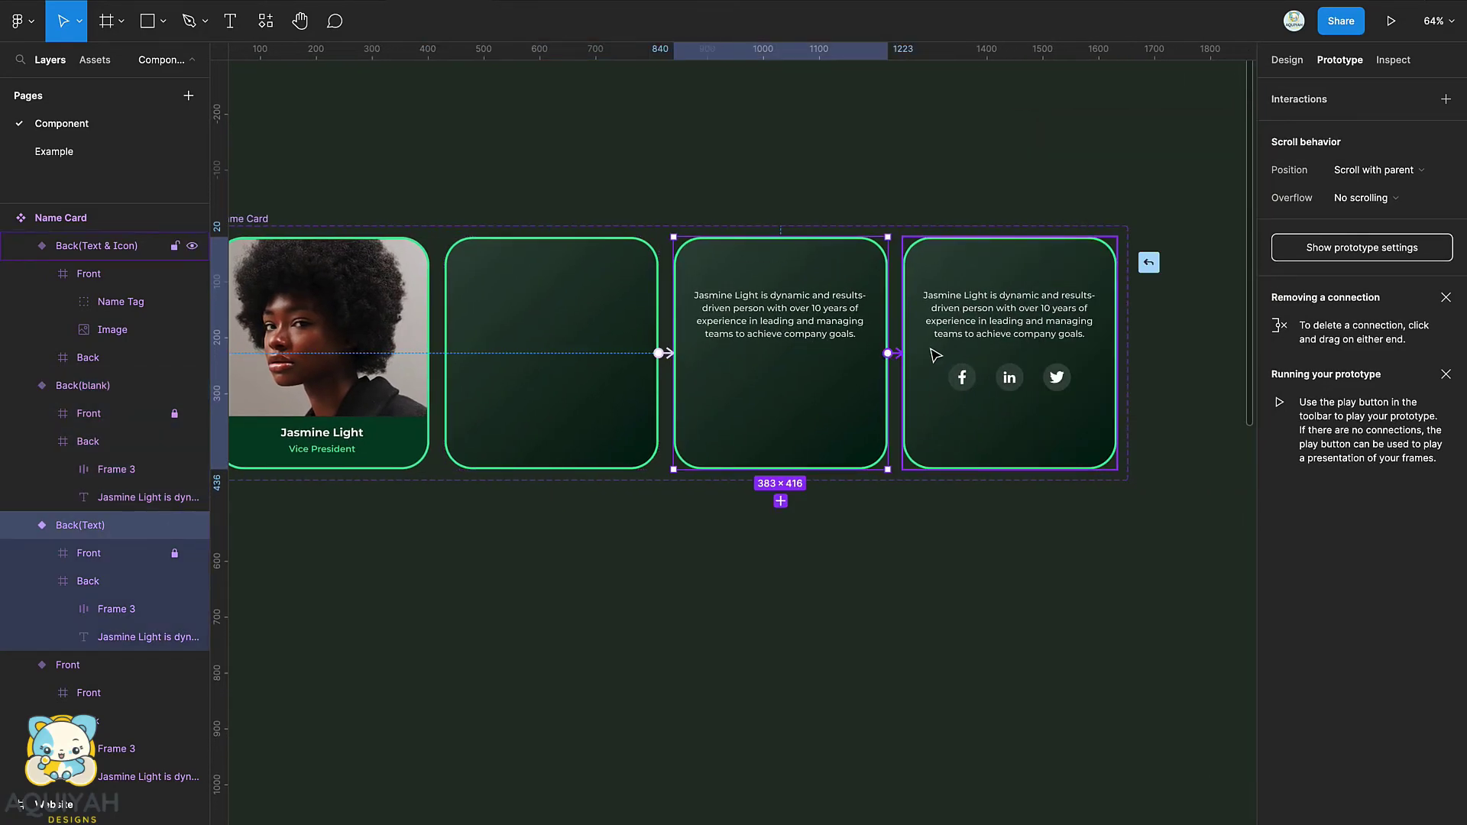
left_click(889, 353)
left_click(1179, 170)
left_click(1117, 389)
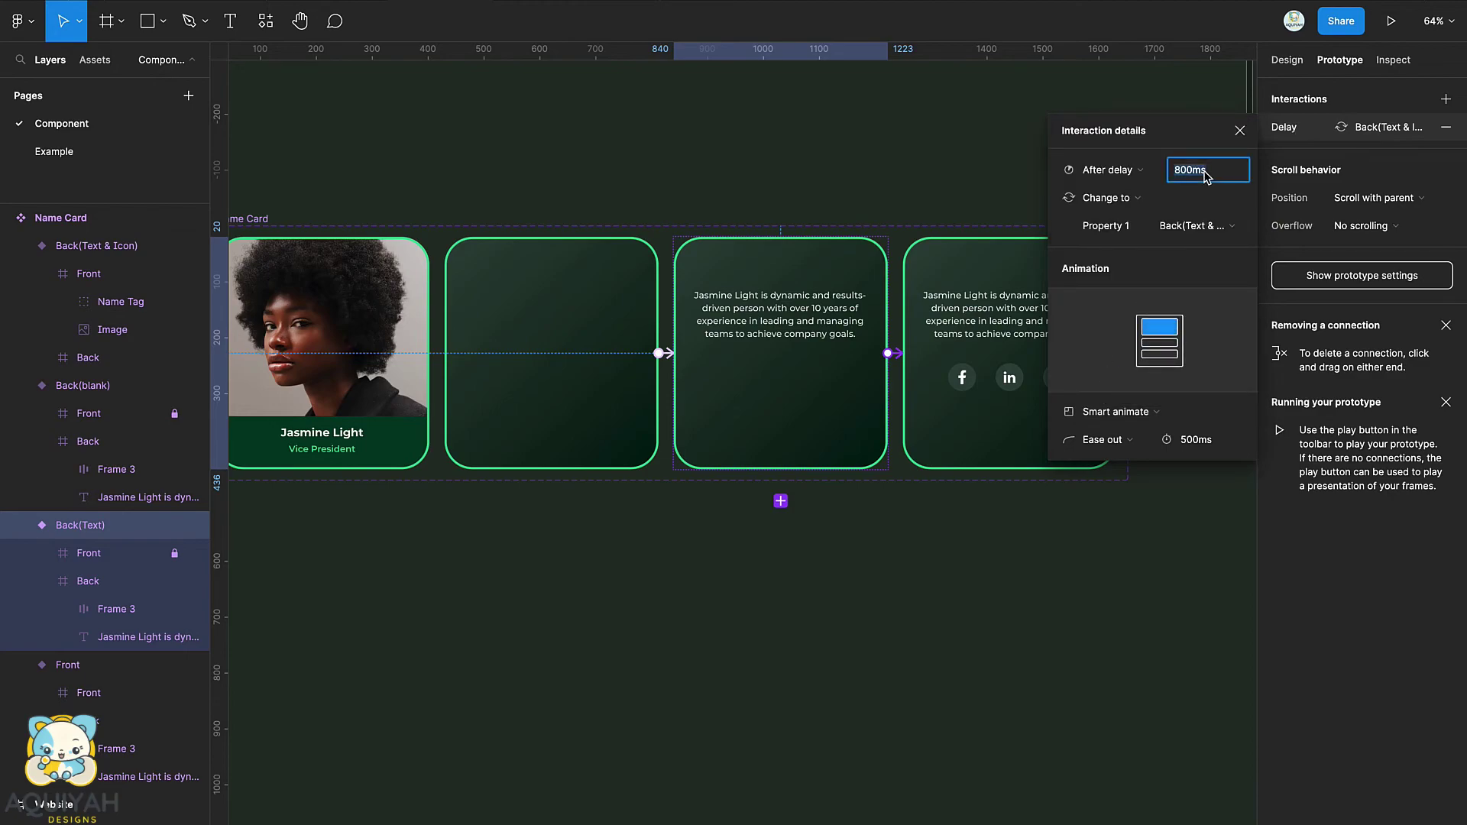
left_click(1209, 515)
Connect Back(Text & Icon) to Front on Mouse leave, then preview the prototype.
left_click(1065, 402)
left_click_drag(1119, 353, 427, 273)
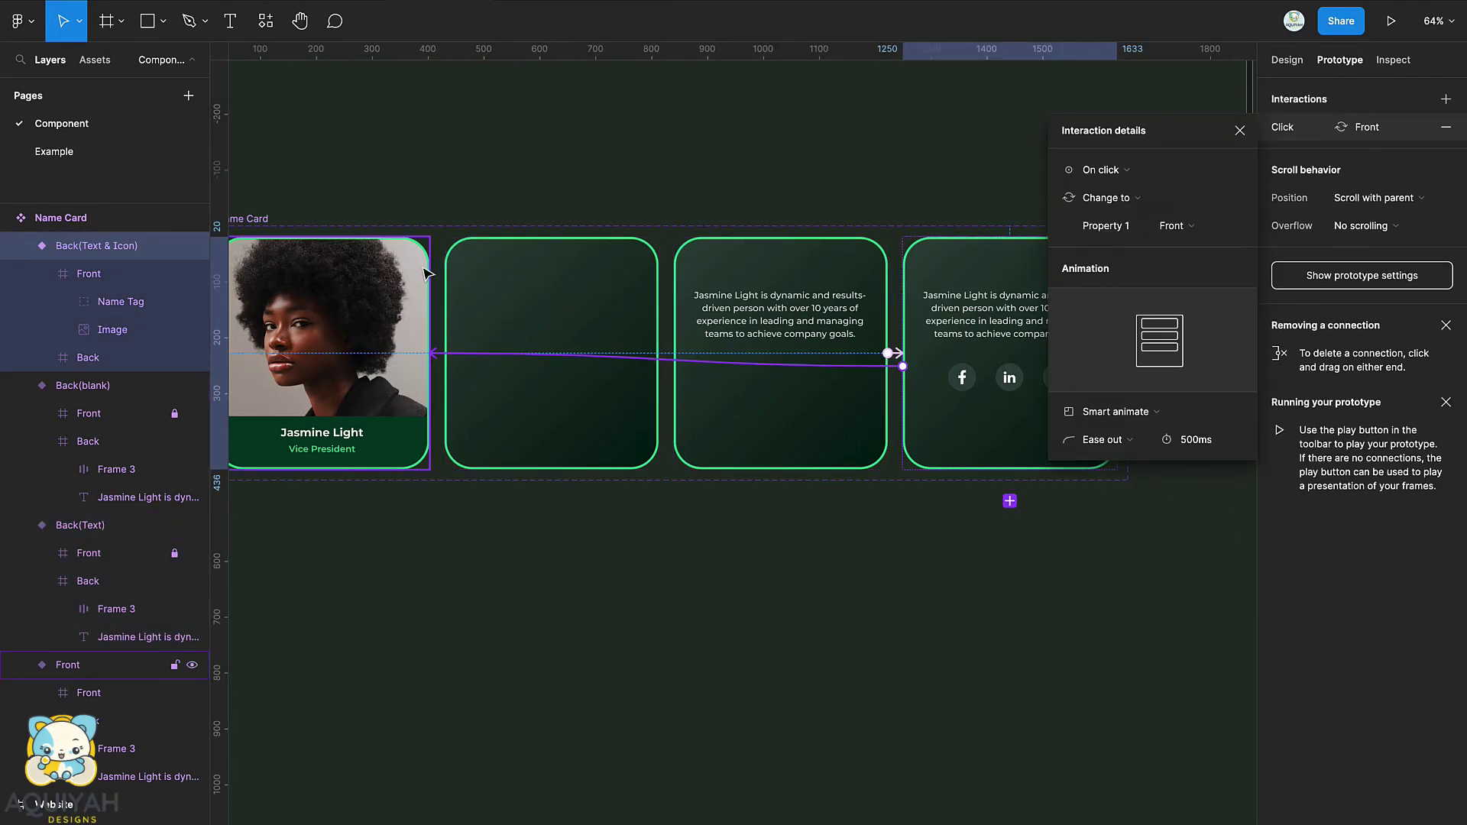
left_click(1105, 170)
left_click(1154, 325)
type("400")
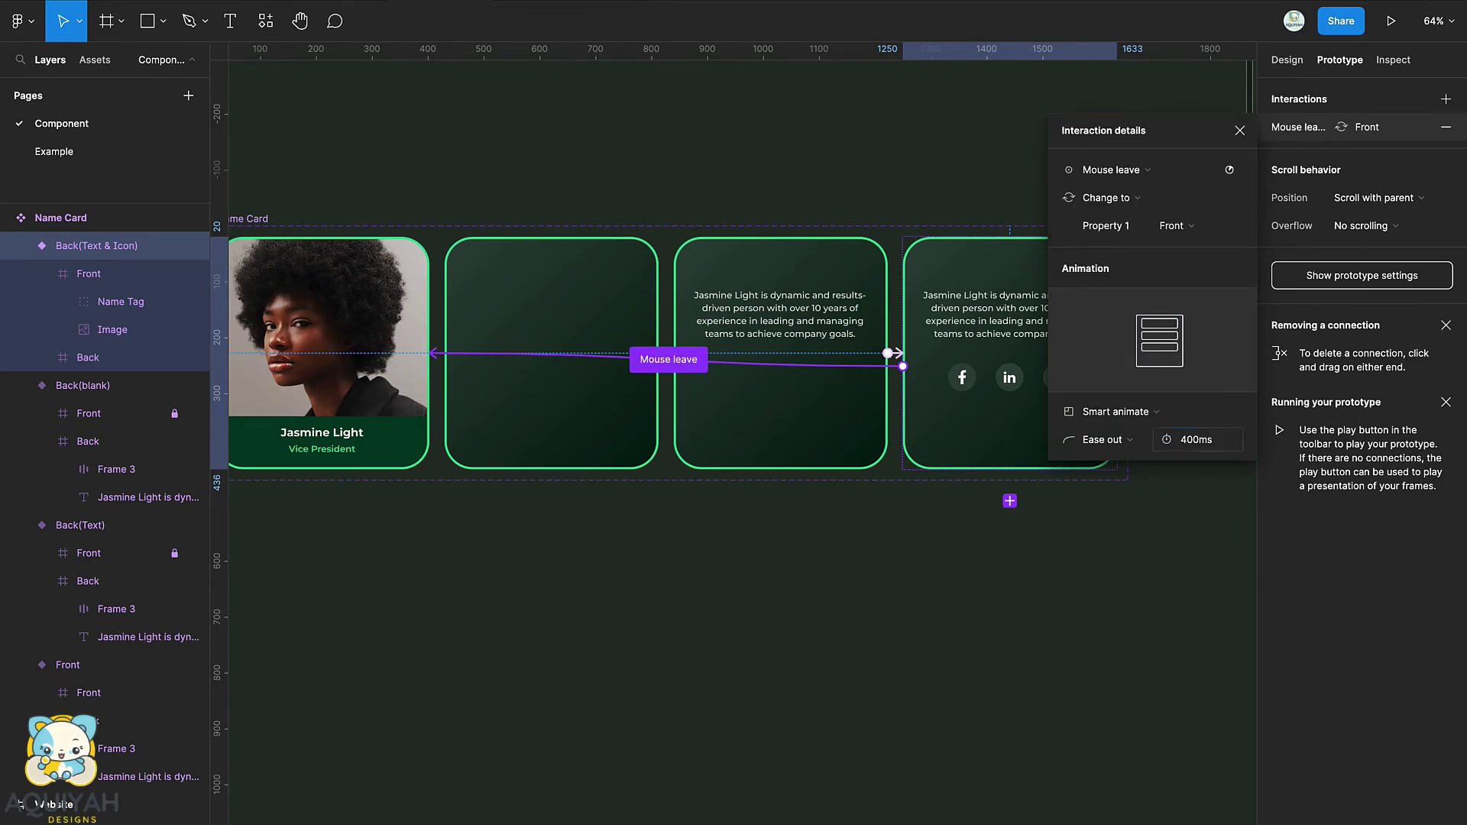
left_click(1241, 130)
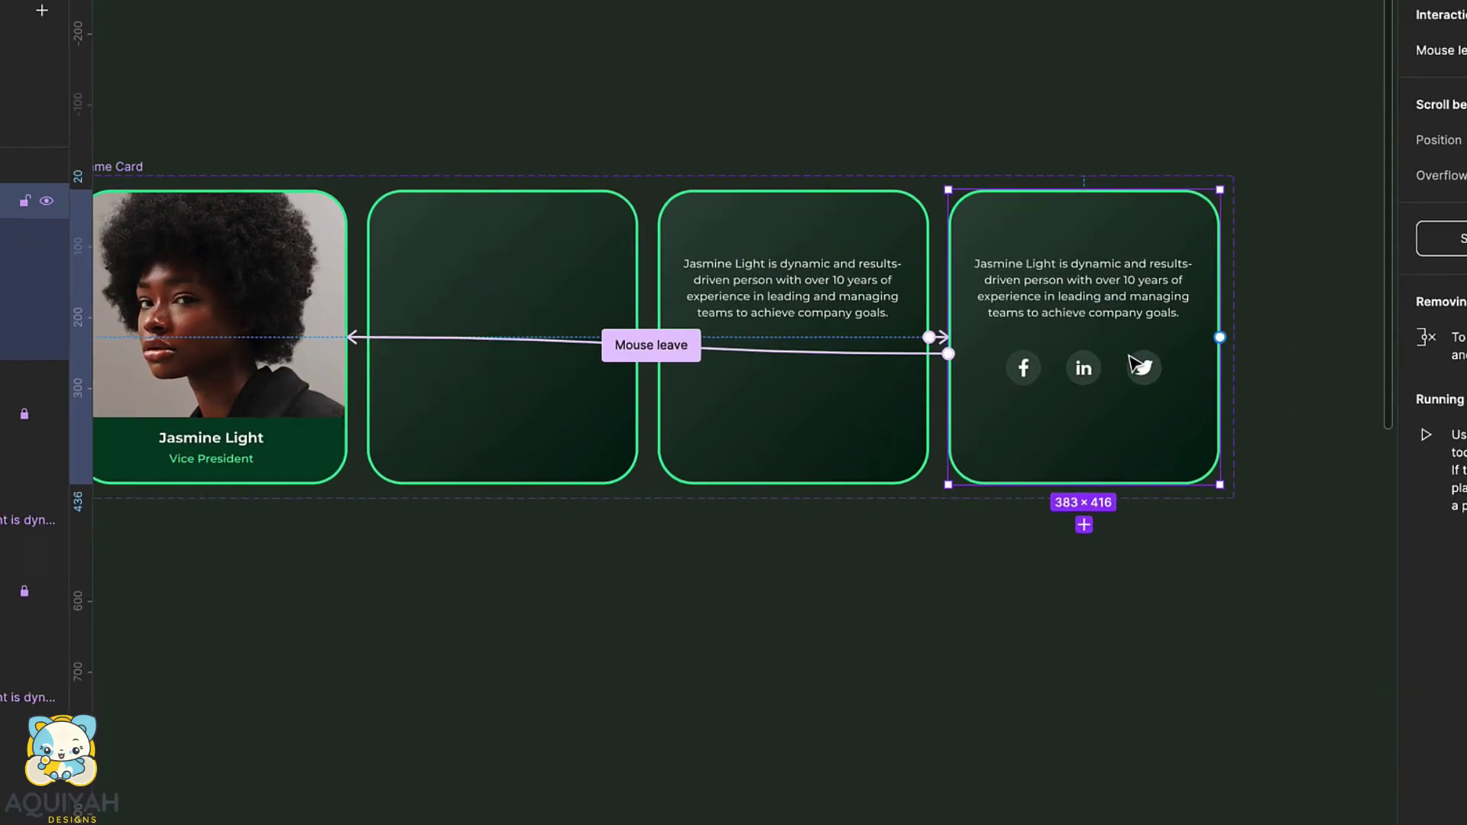